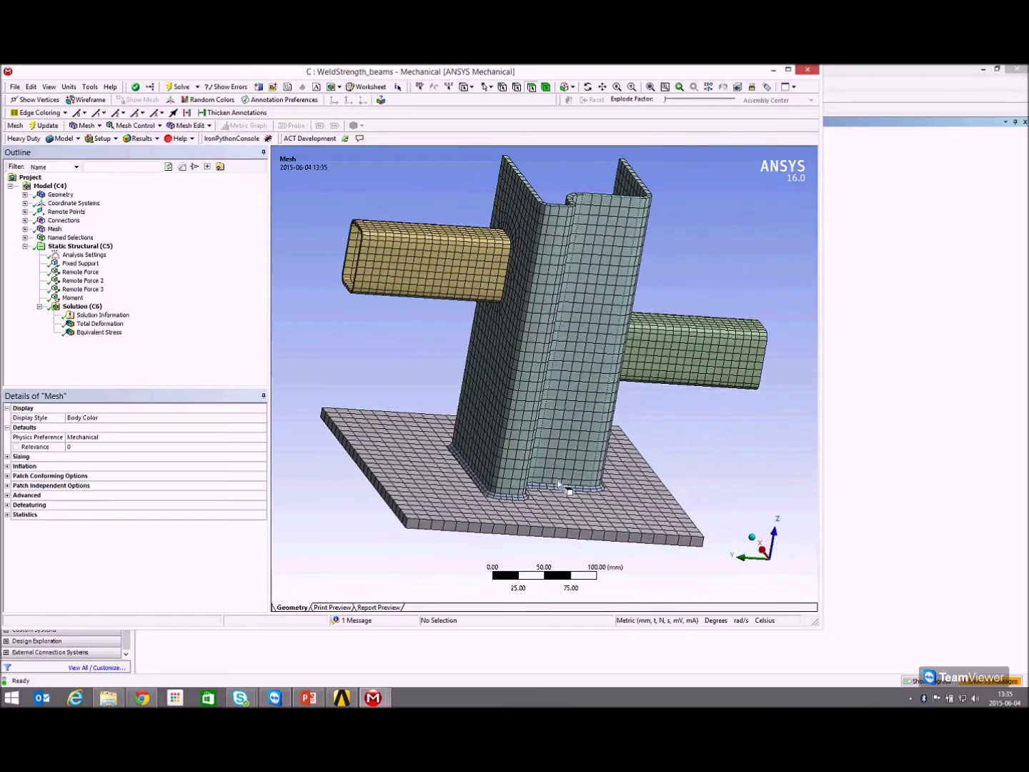
# Display the Total Deformation result and inspect the deformed beam assembly.
pyautogui.moveTo(601, 389)
pyautogui.mouseDown()
pyautogui.moveTo(607, 395)
pyautogui.moveTo(597, 378)
pyautogui.mouseUp()
pyautogui.click(99, 326)
pyautogui.moveTo(514, 297); pyautogui.dragTo(390, 371)
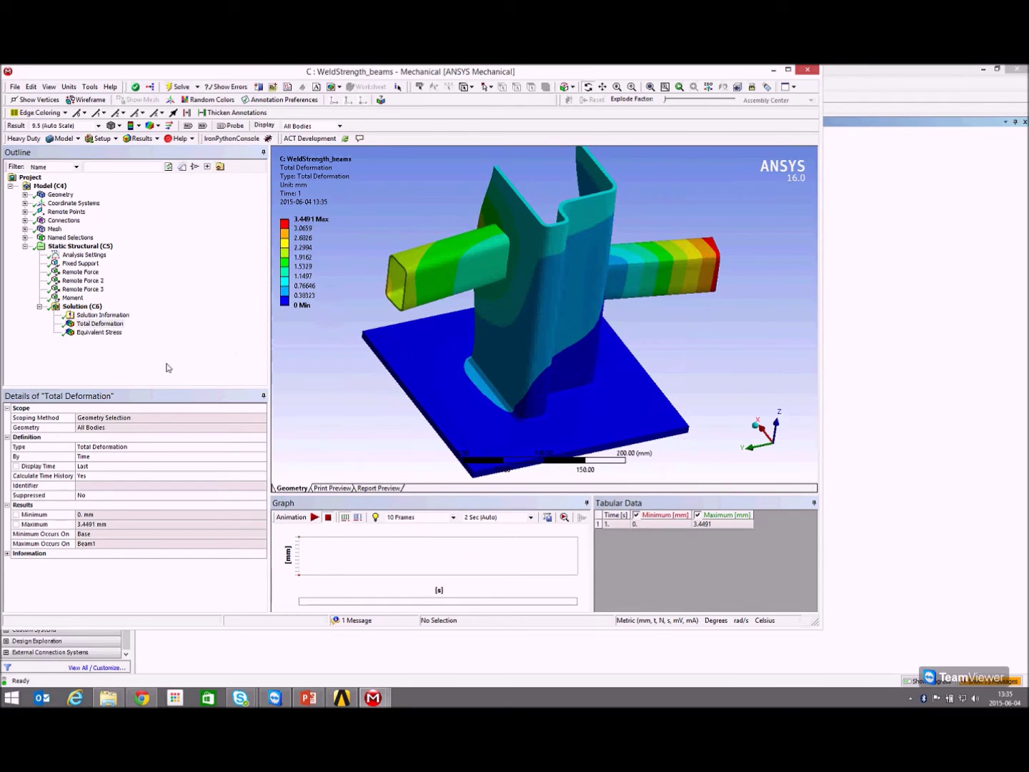
# Add a Weld Strength result to the static structural solution.
pyautogui.click(75, 307)
pyautogui.click(140, 139)
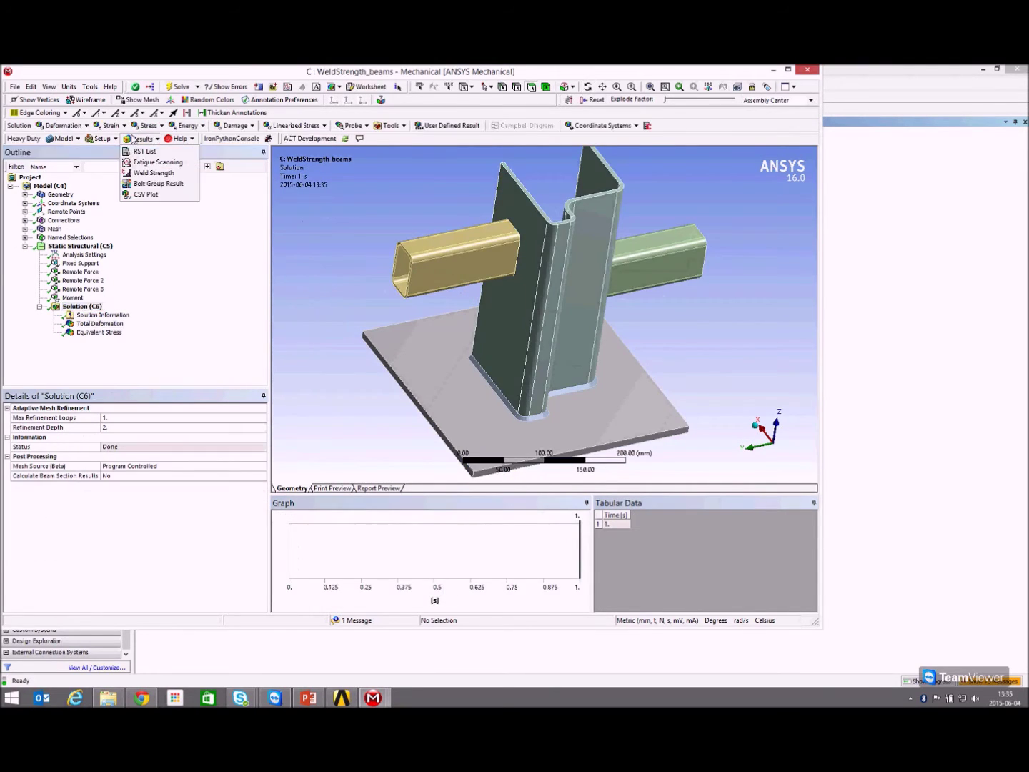
pyautogui.click(154, 174)
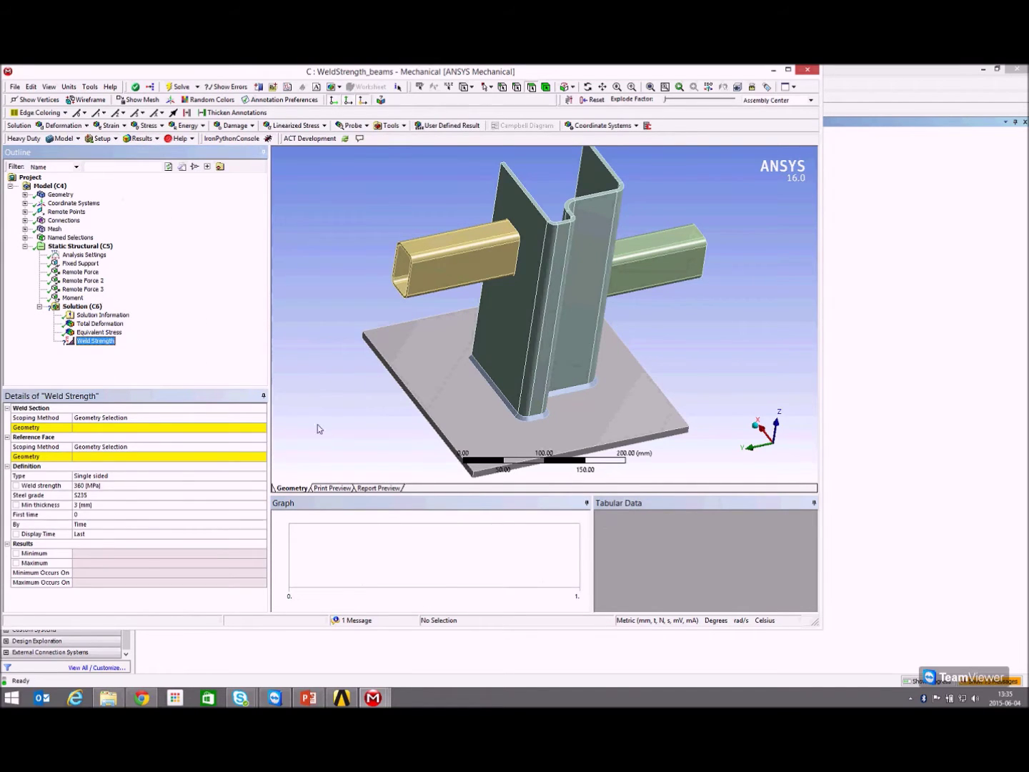
# Scope the weld section to the column's base weld edges and both beam-to-column joint edges, extending the selection to limits.
pyautogui.click(88, 429)
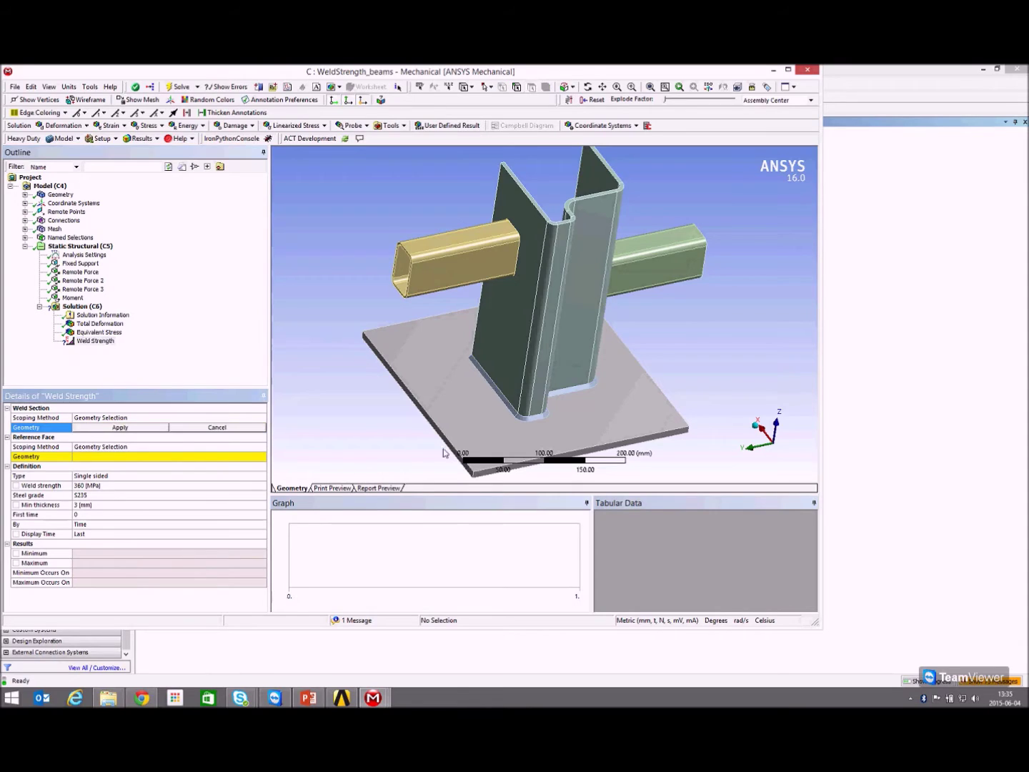
pyautogui.click(486, 374)
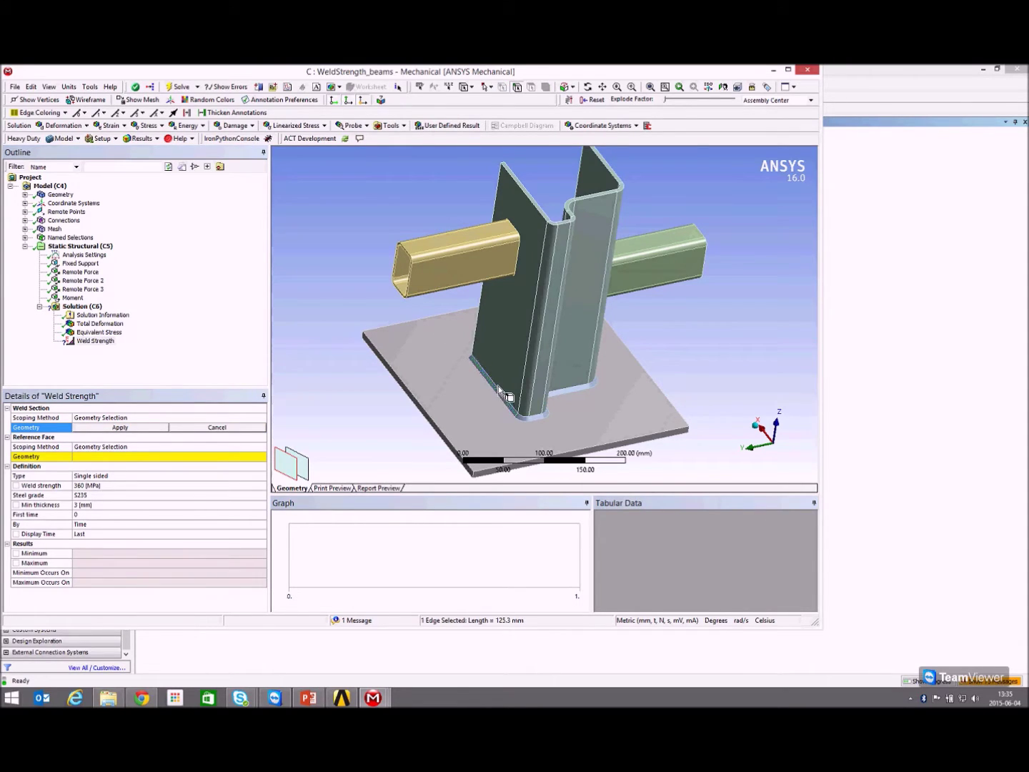
pyautogui.scroll(5, 524, 318)
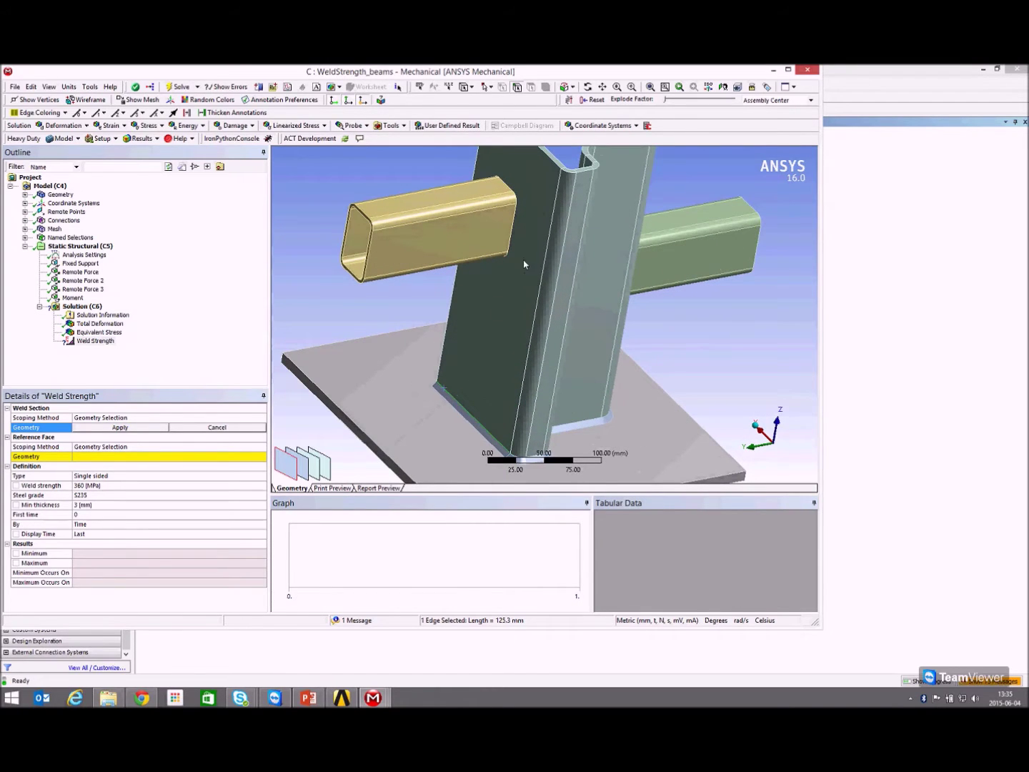
pyautogui.keyDown('ctrl'); pyautogui.click(512, 237); pyautogui.keyUp('ctrl')
pyautogui.moveTo(512, 236); pyautogui.dragTo(636, 250, button='middle')
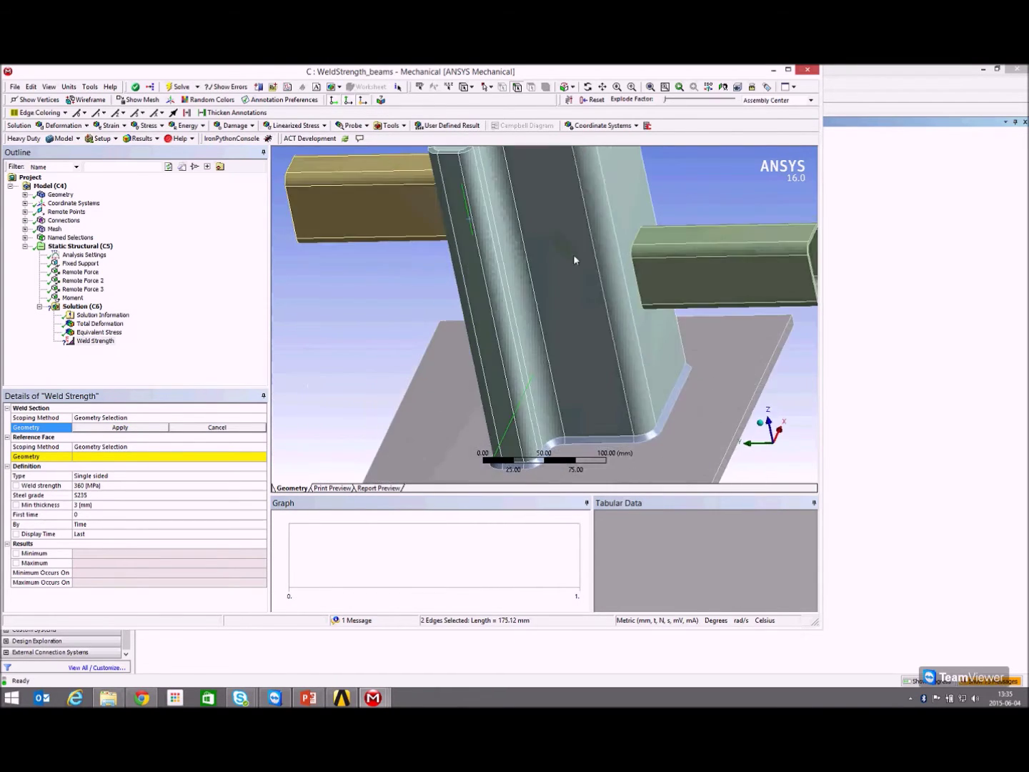
pyautogui.keyDown('ctrl'); pyautogui.click(633, 276); pyautogui.keyUp('ctrl')
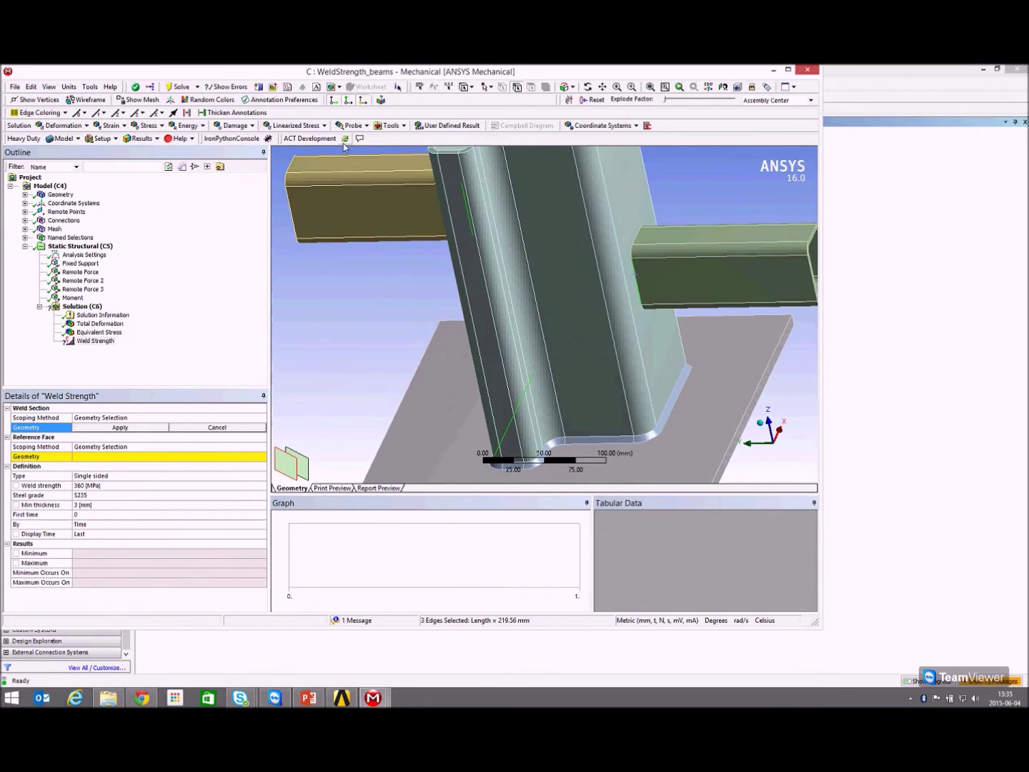
pyautogui.click(569, 91)
pyautogui.click(589, 111)
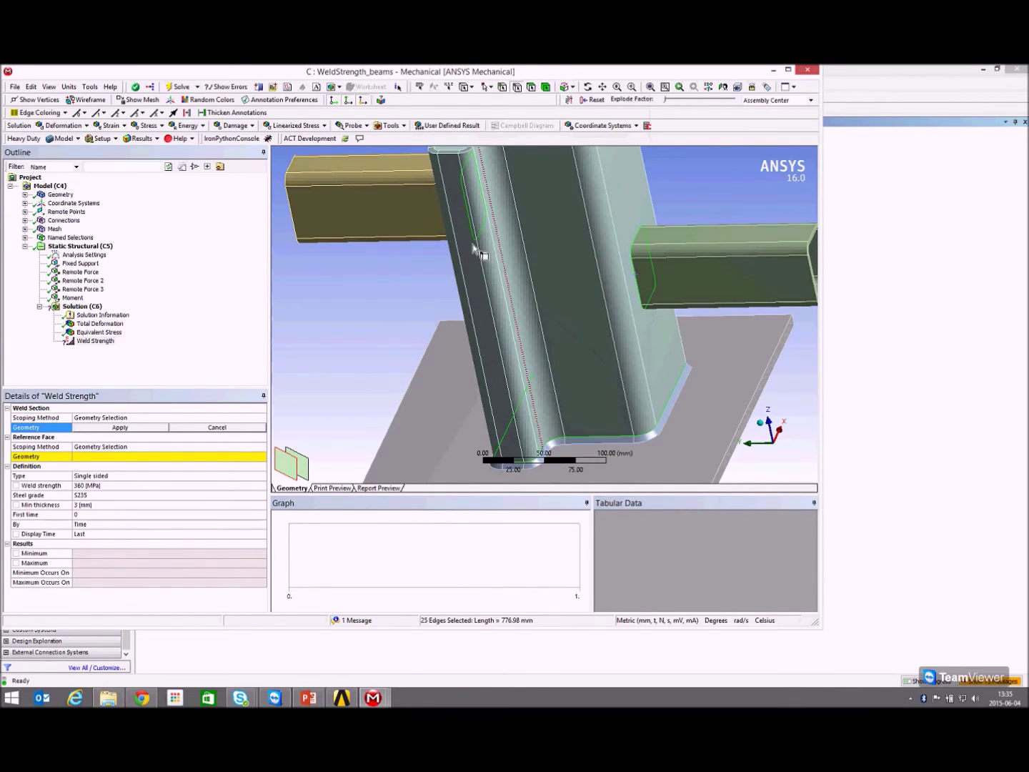
pyautogui.moveTo(403, 239); pyautogui.dragTo(467, 265, button='middle')
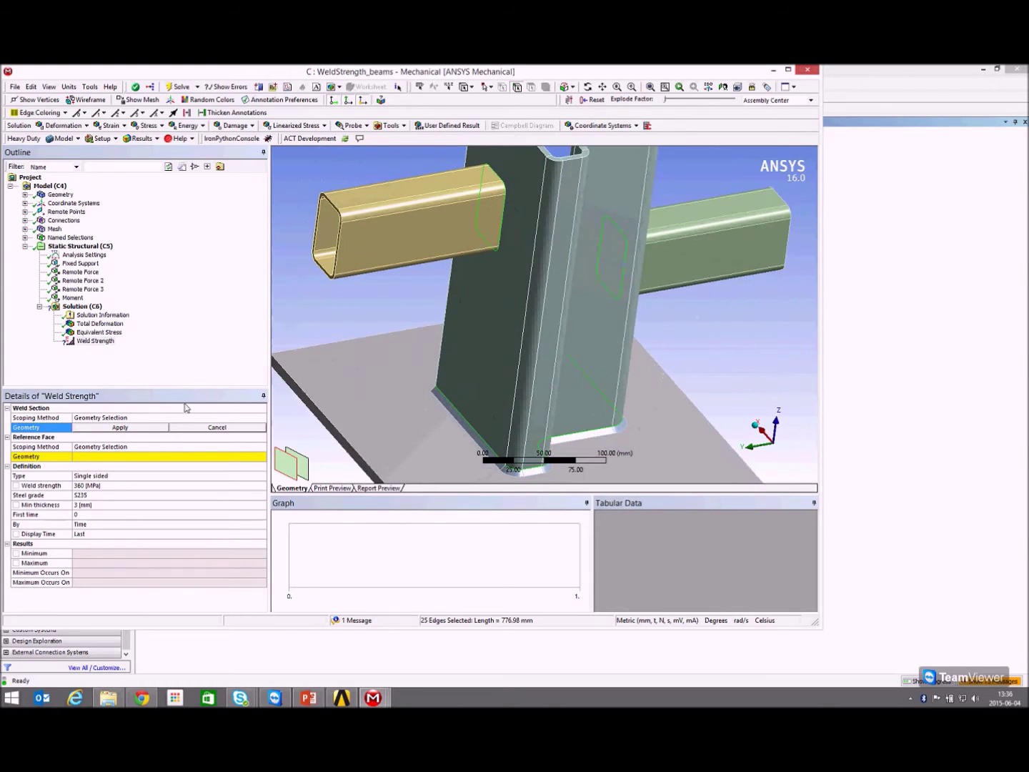
pyautogui.click(138, 428)
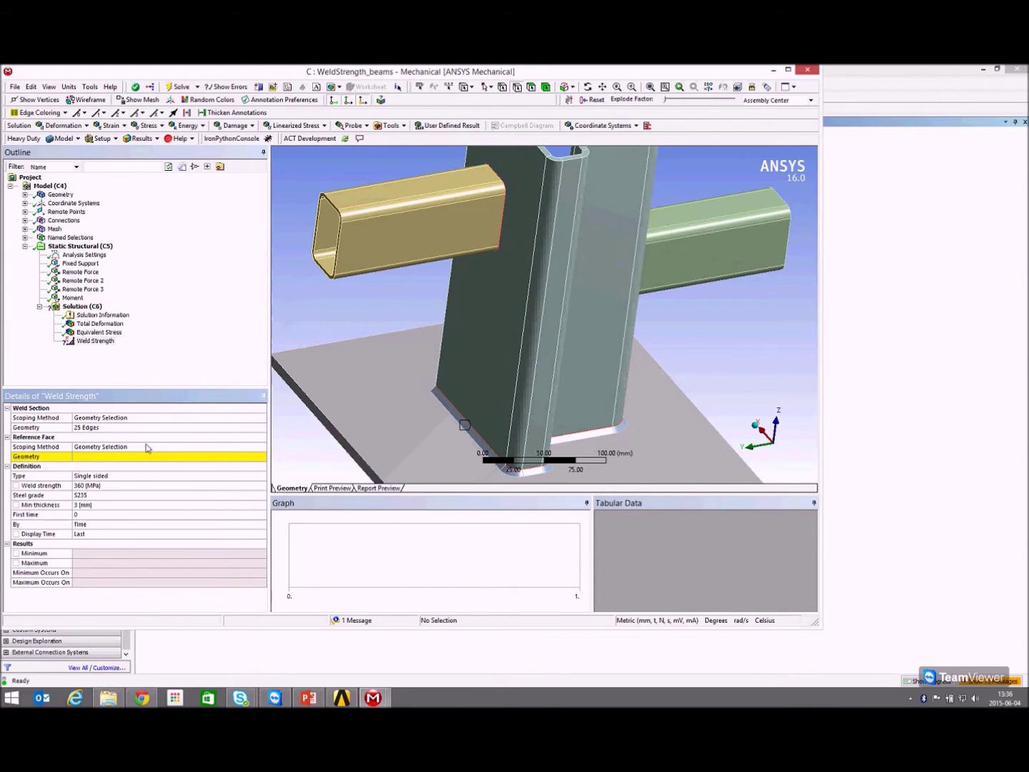
# Start the reference face selection and hide the column body to expose the base weld and beam ends.
pyautogui.click(95, 458)
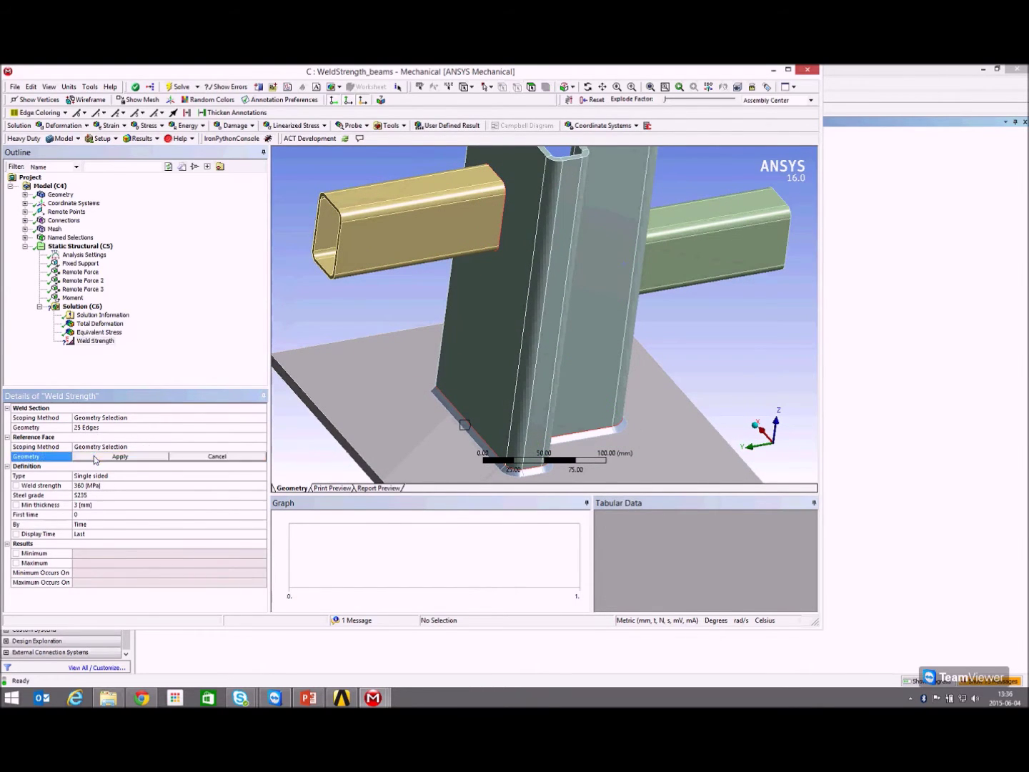
pyautogui.click(511, 401)
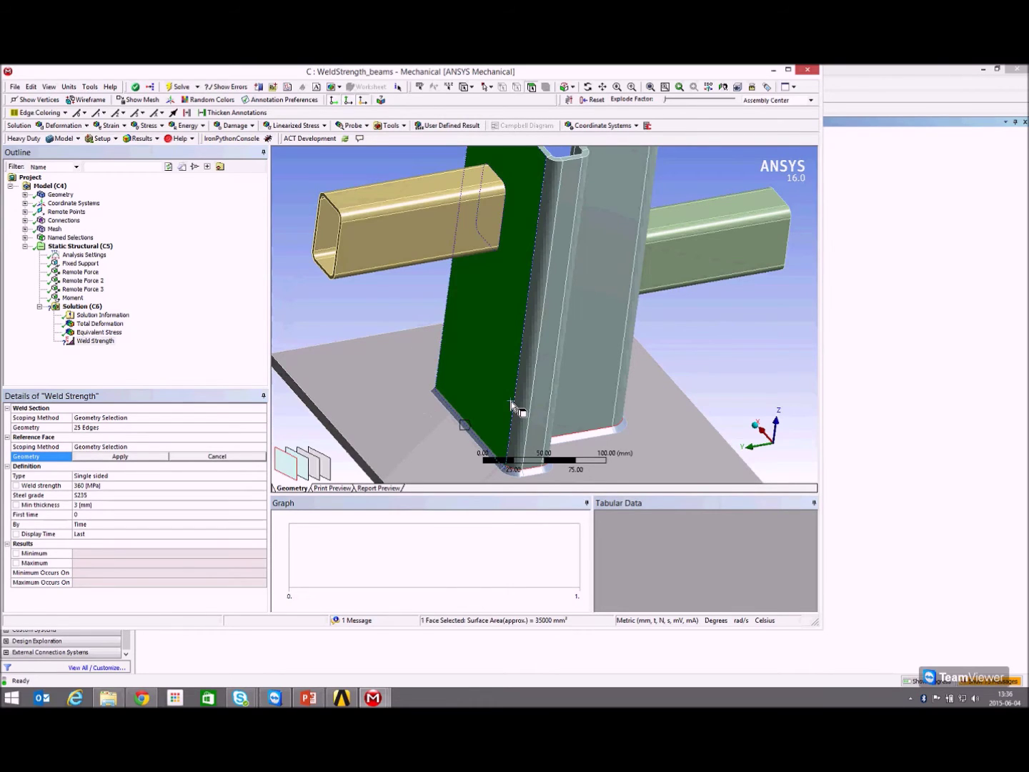
pyautogui.press('F9')
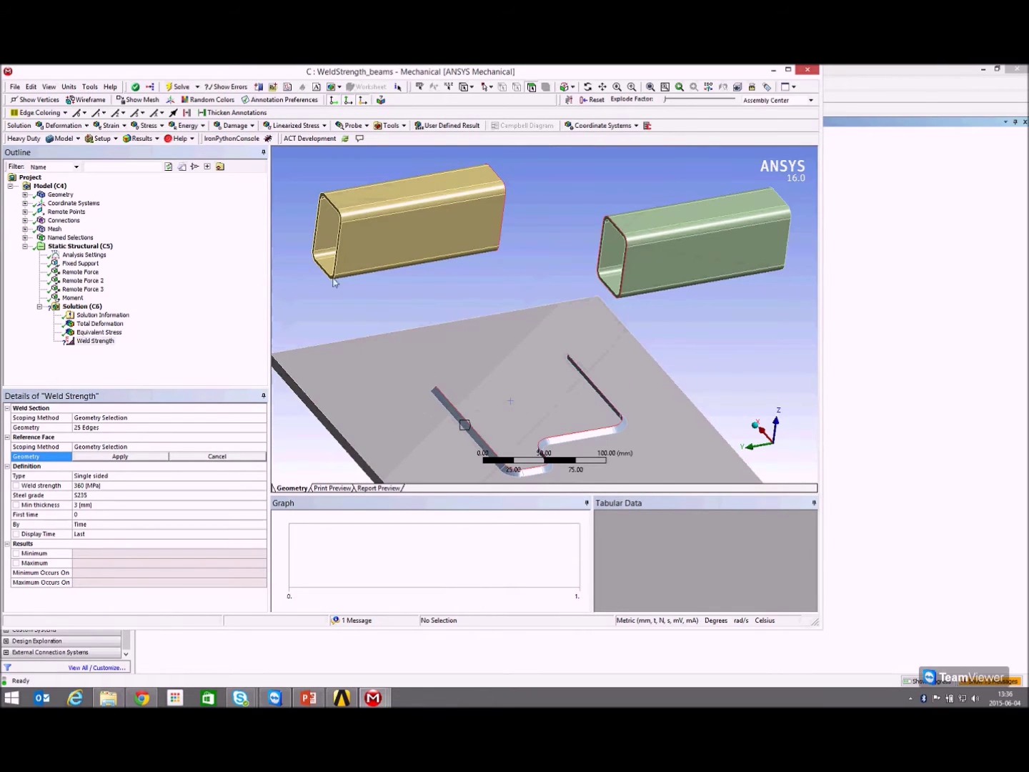
# Scope the reference face to the outer faces of both beams and the base weld, extended to limits, and show all bodies again.
pyautogui.click(574, 370)
pyautogui.click(655, 254)
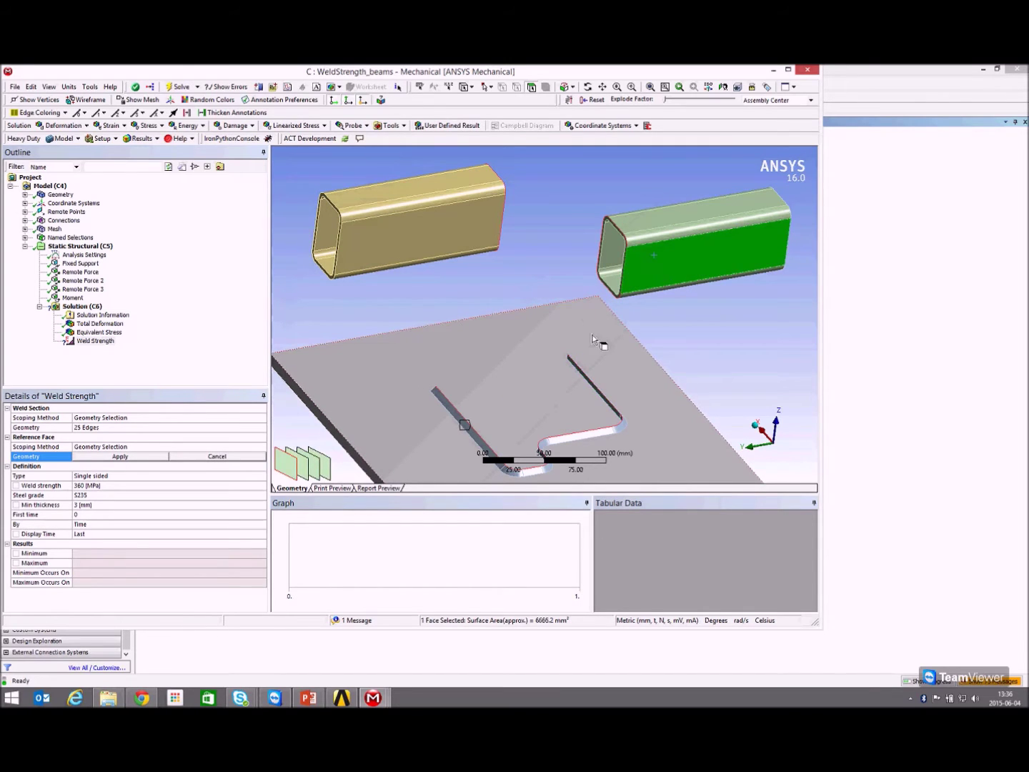
pyautogui.keyDown('ctrl'); pyautogui.click(589, 380); pyautogui.keyUp('ctrl')
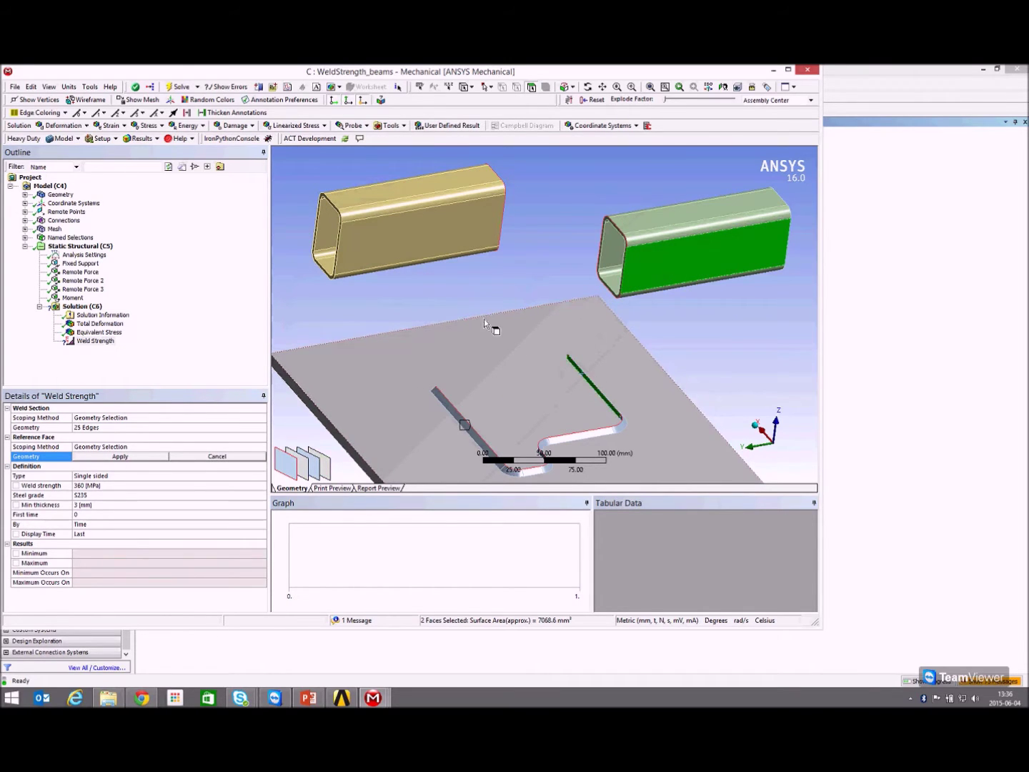
pyautogui.keyDown('ctrl'); pyautogui.click(437, 235); pyautogui.keyUp('ctrl')
pyautogui.click(570, 87)
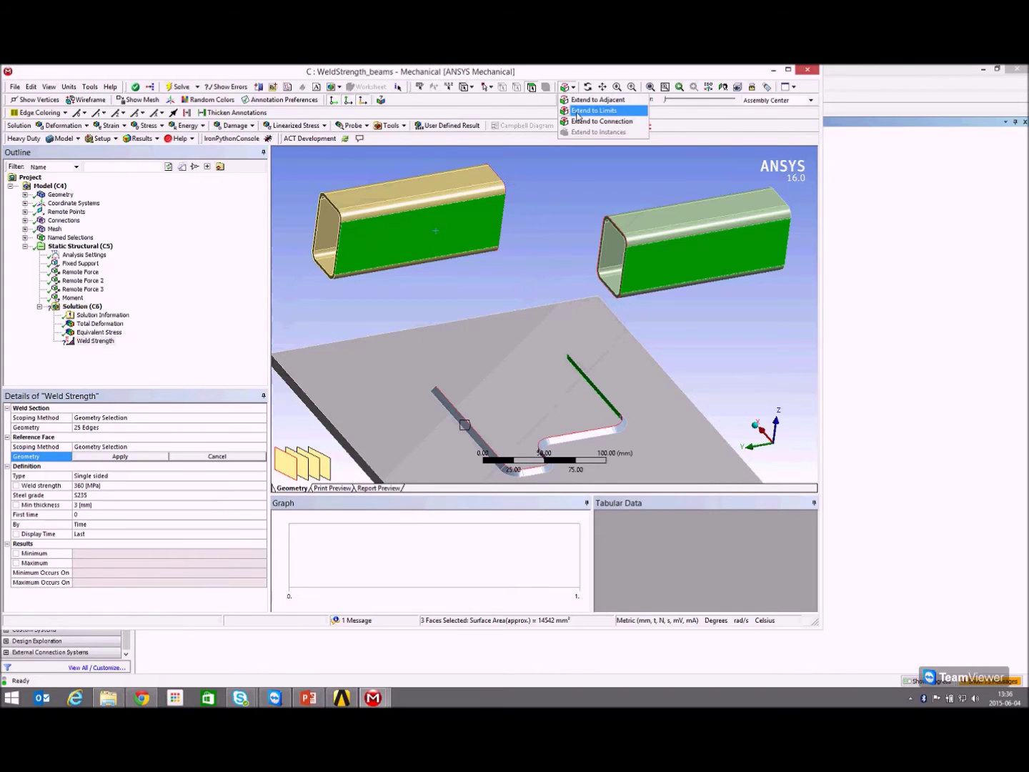
pyautogui.click(578, 111)
pyautogui.click(149, 456)
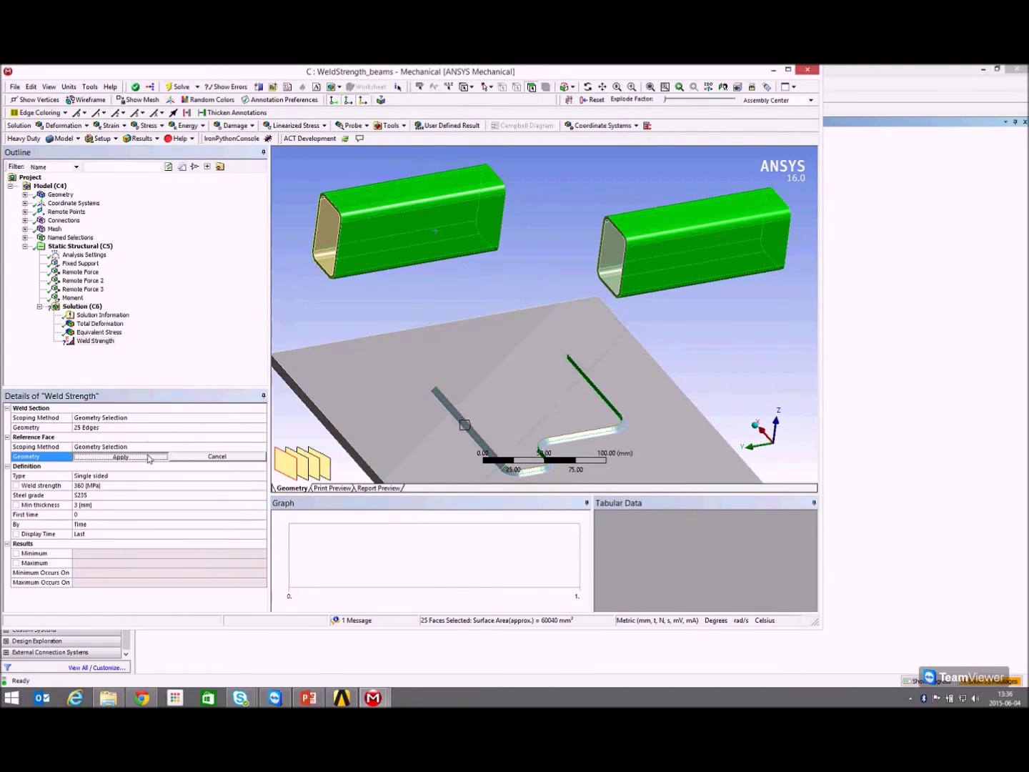
pyautogui.rightClick(376, 338)
pyautogui.click(387, 371)
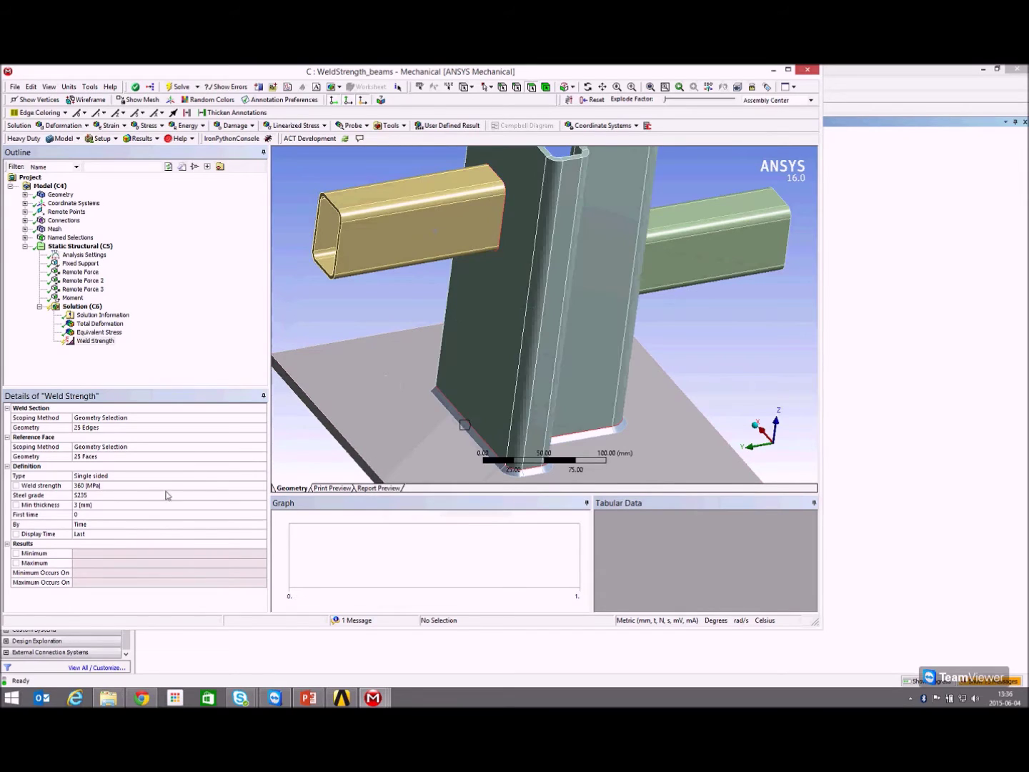
# Keep steel grade S235 and a minimum thickness of 3 mm, and evaluate the Weld Strength result.
pyautogui.click(96, 499)
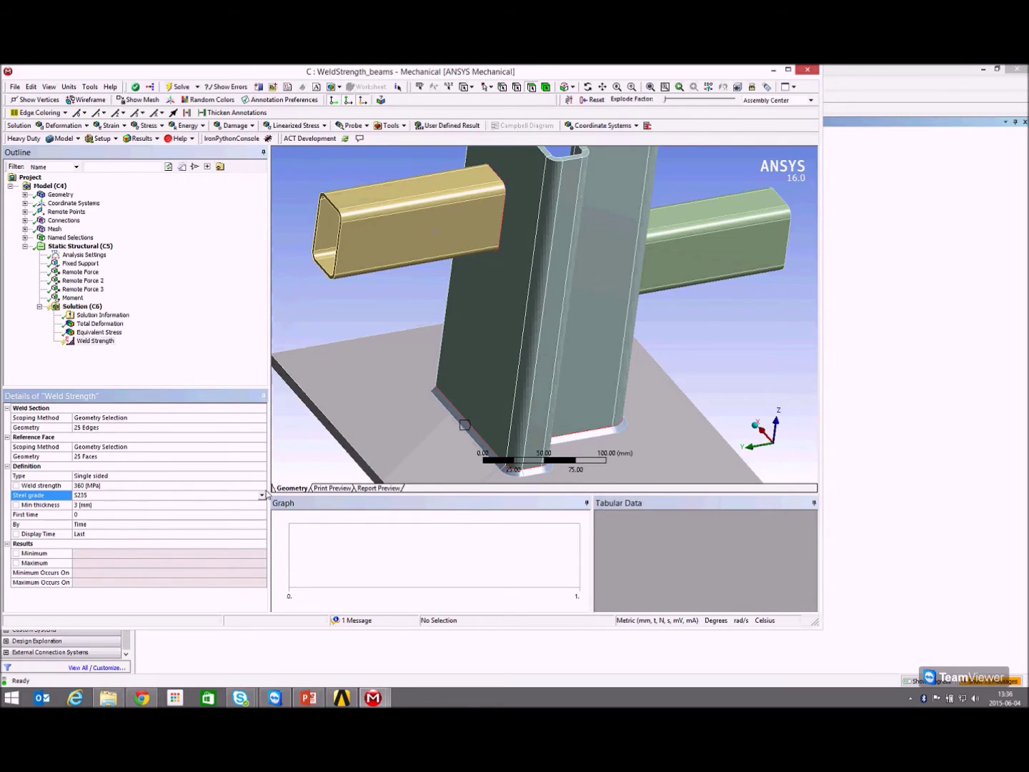
pyautogui.click(261, 495)
pyautogui.click(118, 502)
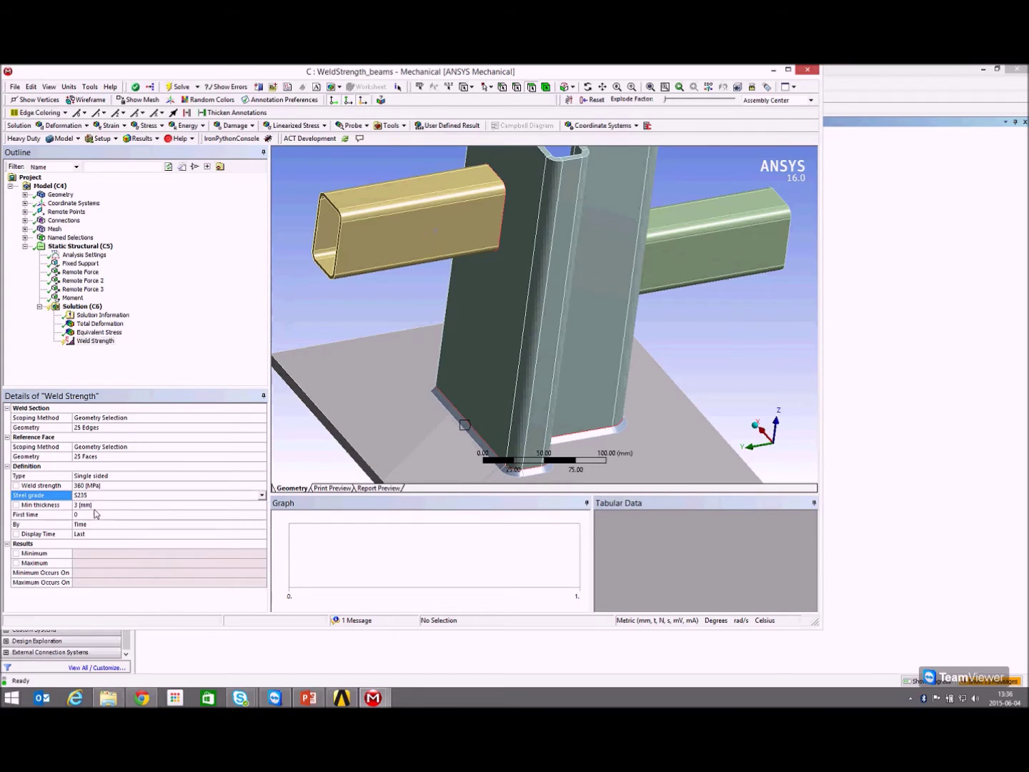
pyautogui.click(87, 506)
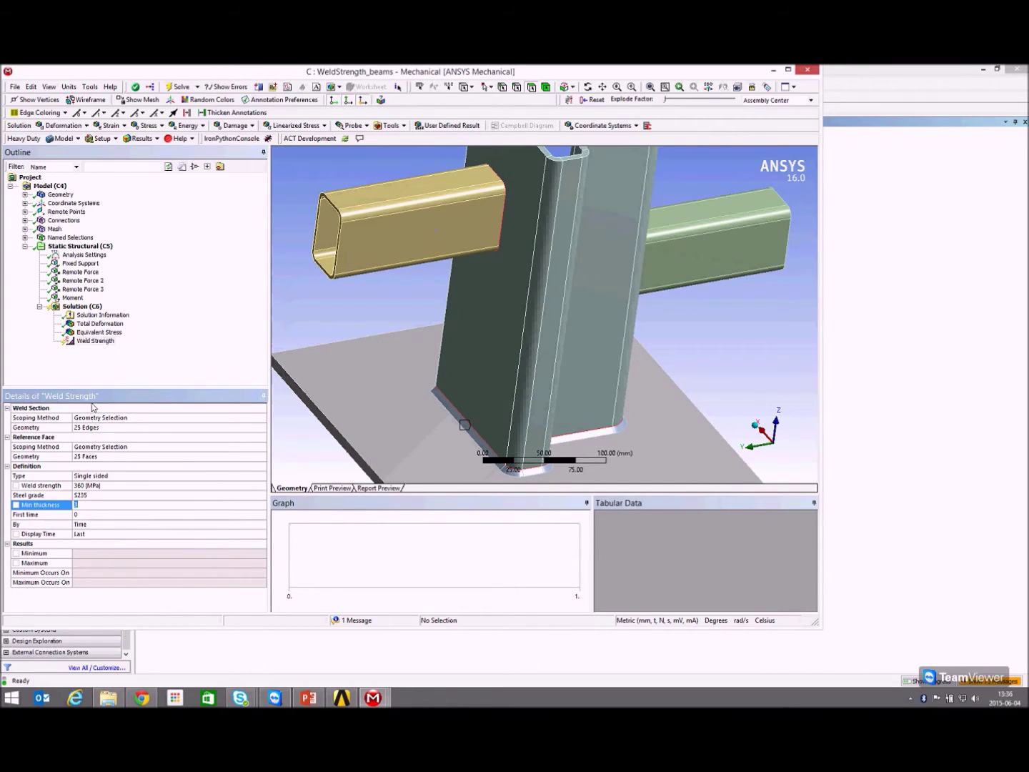
pyautogui.rightClick(100, 342)
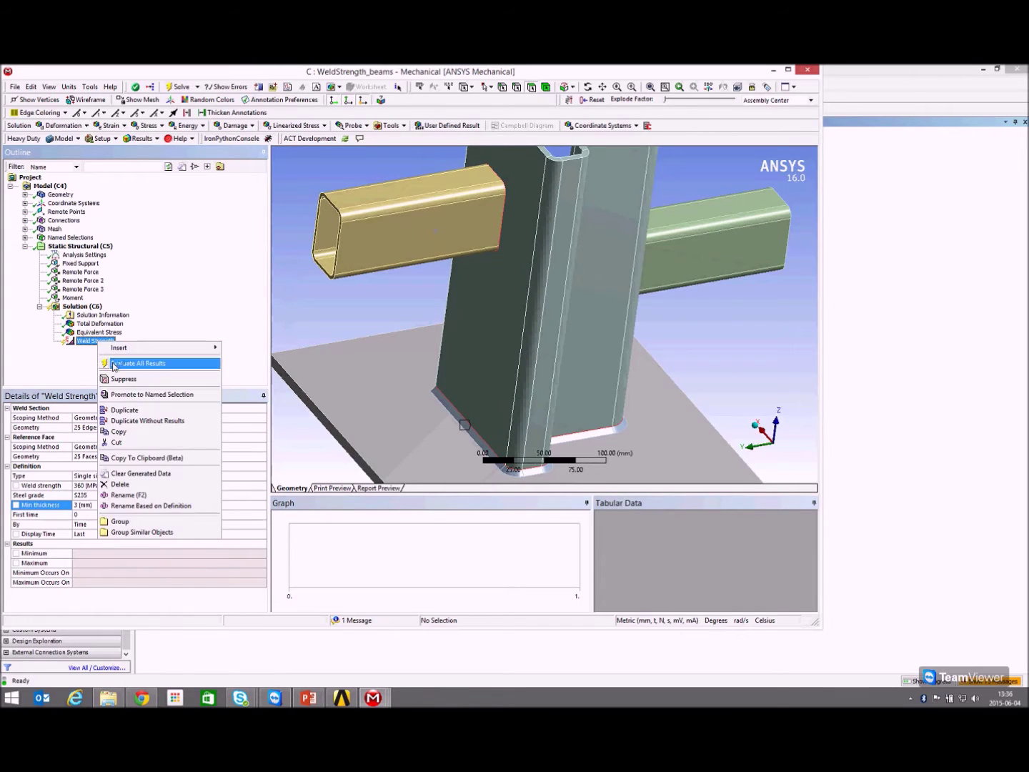
pyautogui.click(114, 364)
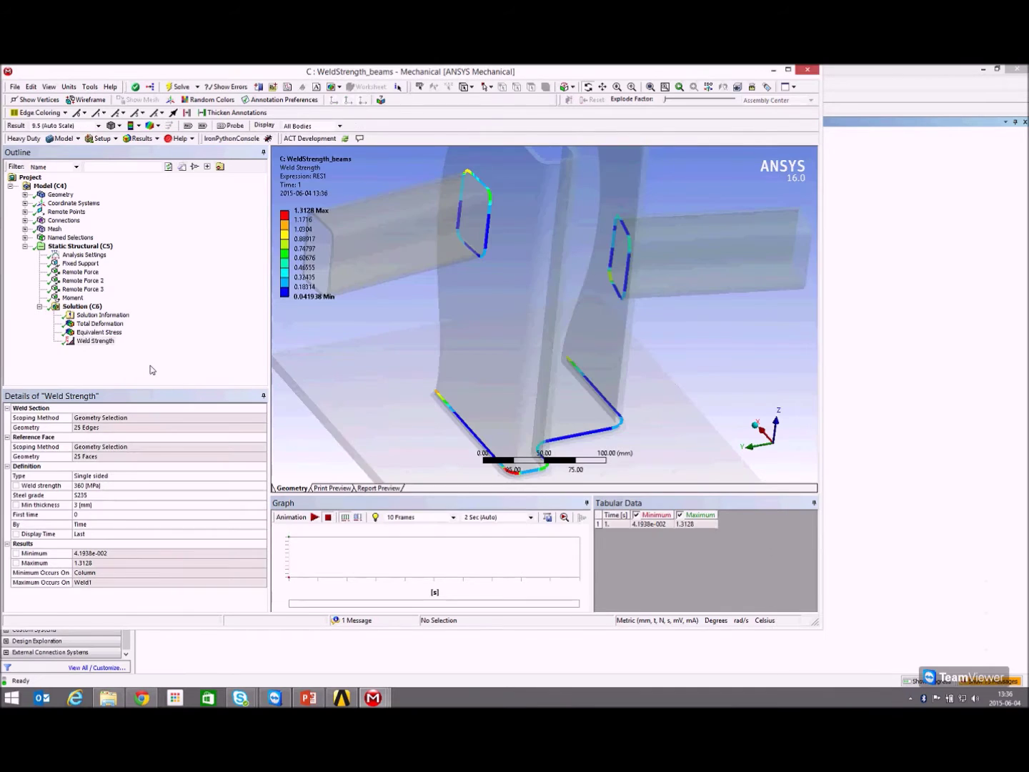
# Set the lower limit of the red contour band in the Weld Strength legend to 1 and inspect the welds.
pyautogui.moveTo(539, 229); pyautogui.dragTo(576, 301, button='middle')
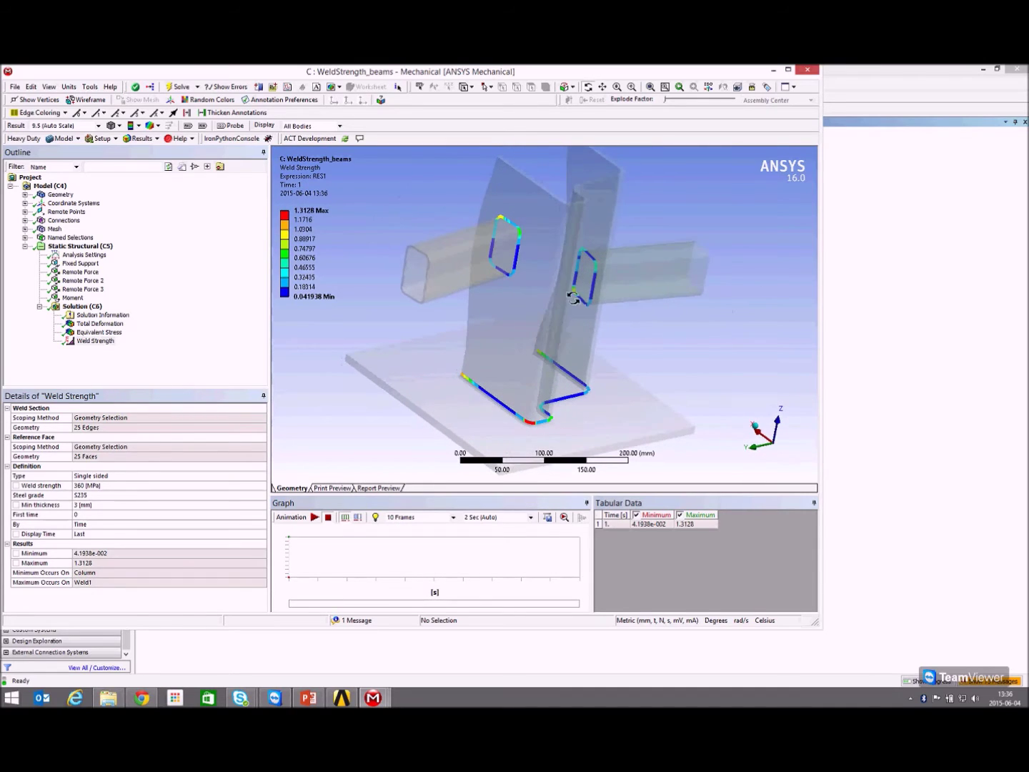
pyautogui.moveTo(592, 319); pyautogui.dragTo(544, 419, button='middle')
pyautogui.scroll(2, 542, 424)
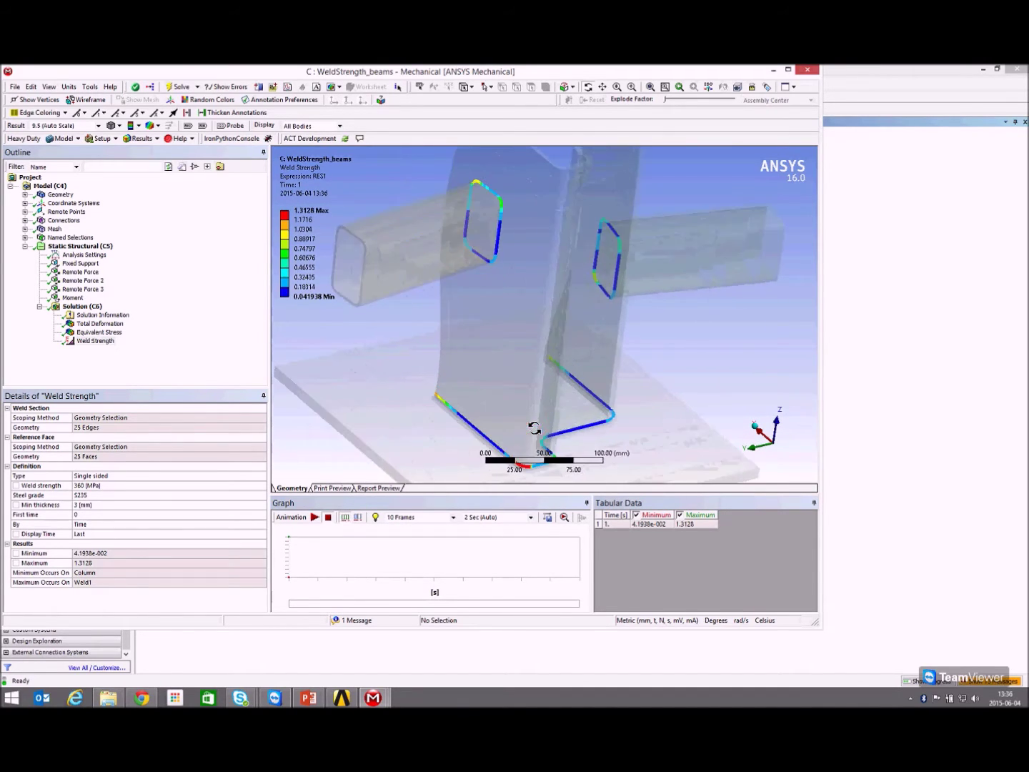
pyautogui.scroll(2, 543, 414)
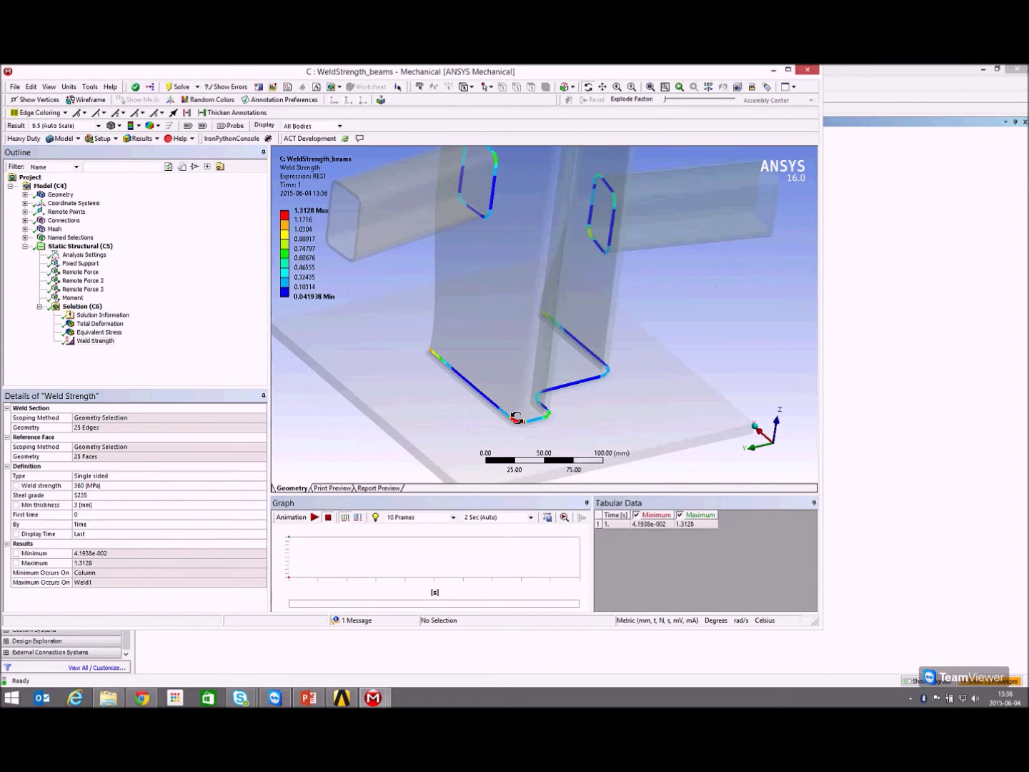
pyautogui.moveTo(575, 268); pyautogui.dragTo(379, 260, button='middle')
pyautogui.click(310, 222)
pyautogui.write('1')
pyautogui.press('Return')
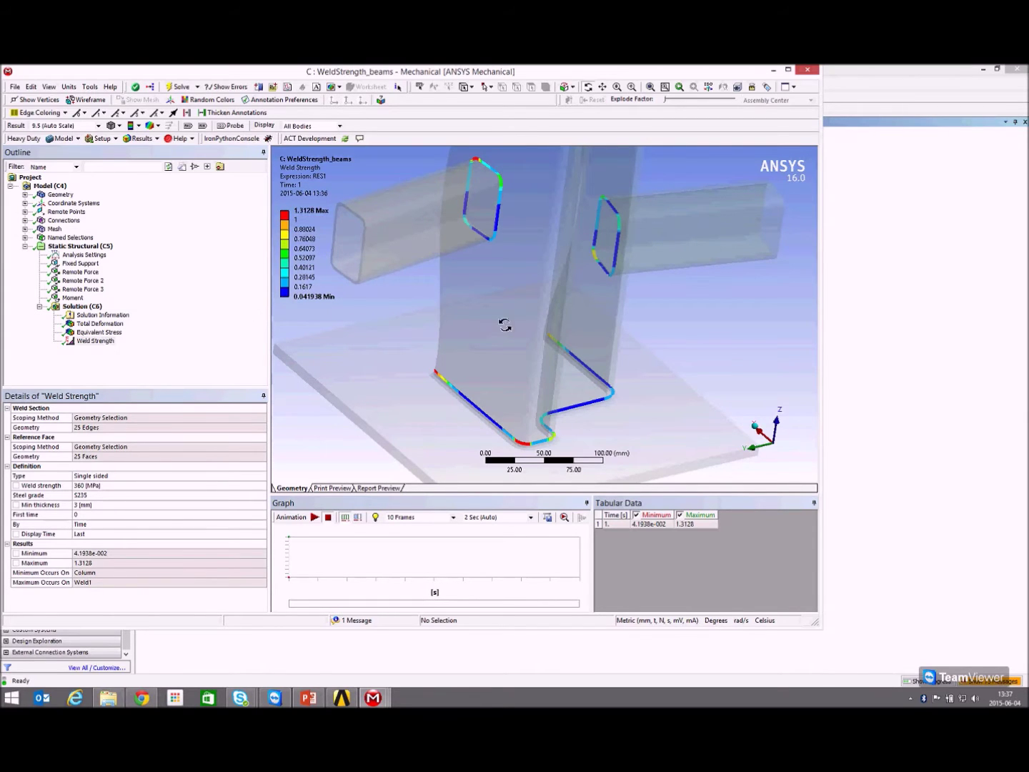
pyautogui.moveTo(486, 184); pyautogui.dragTo(514, 207, button='middle')
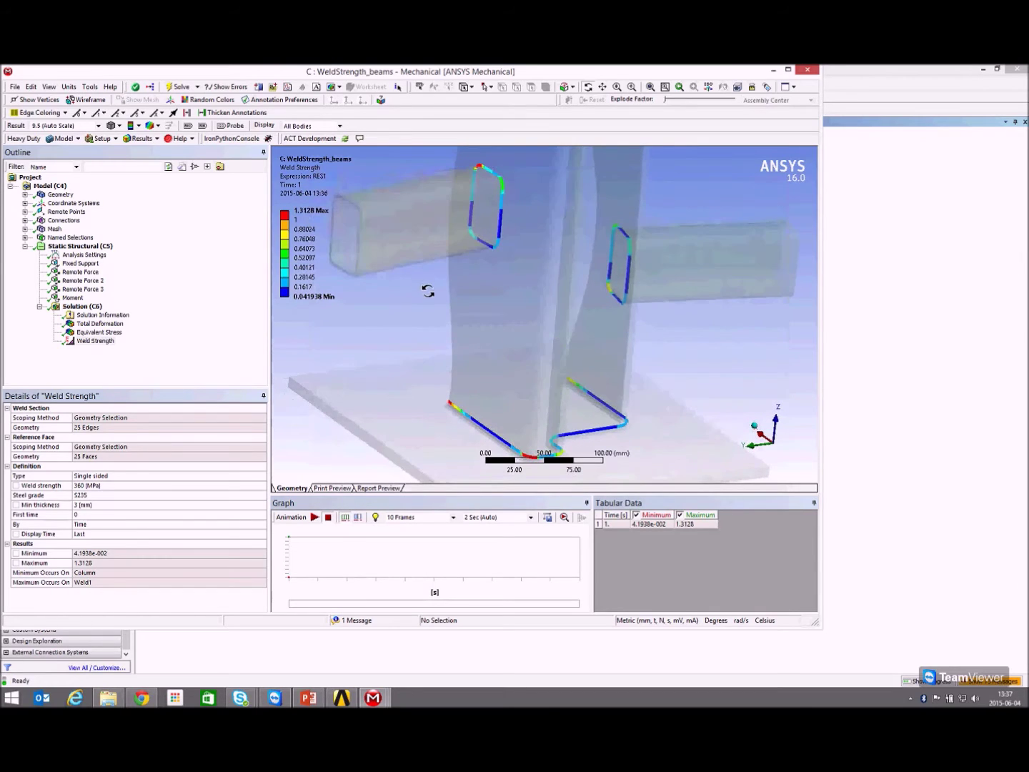
pyautogui.scroll(-2, 580, 301)
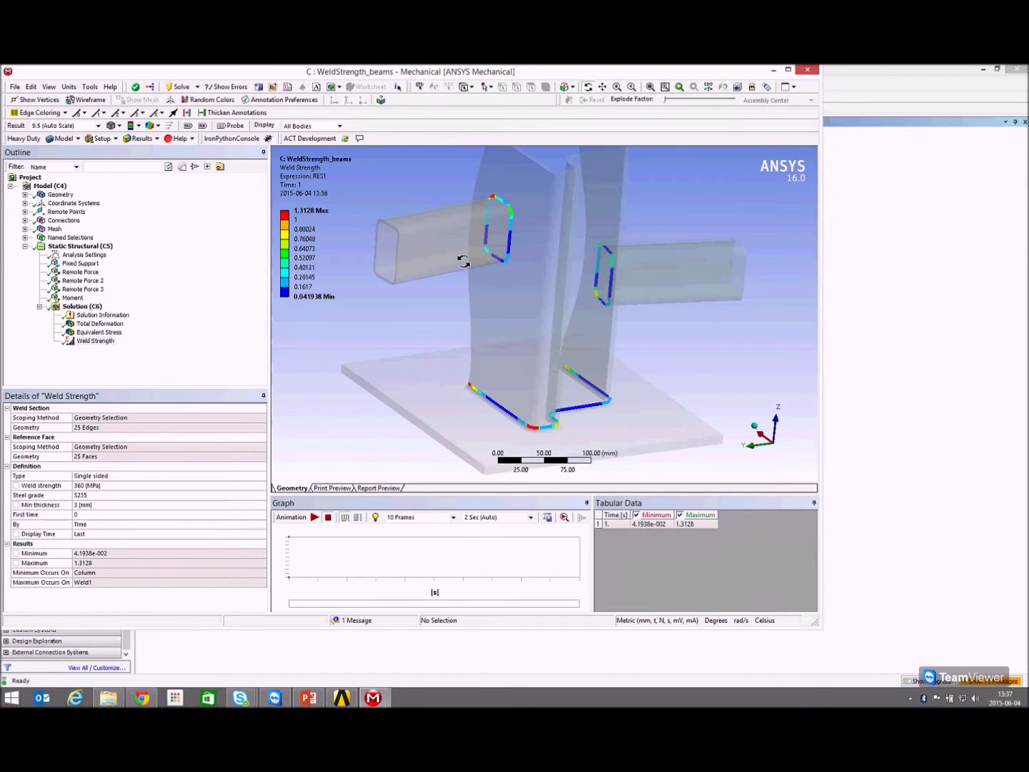
# Open Weld_Strength_1.lis from the solution's solver files folder and examine the tabulated values for each weld section.
pyautogui.click(67, 305)
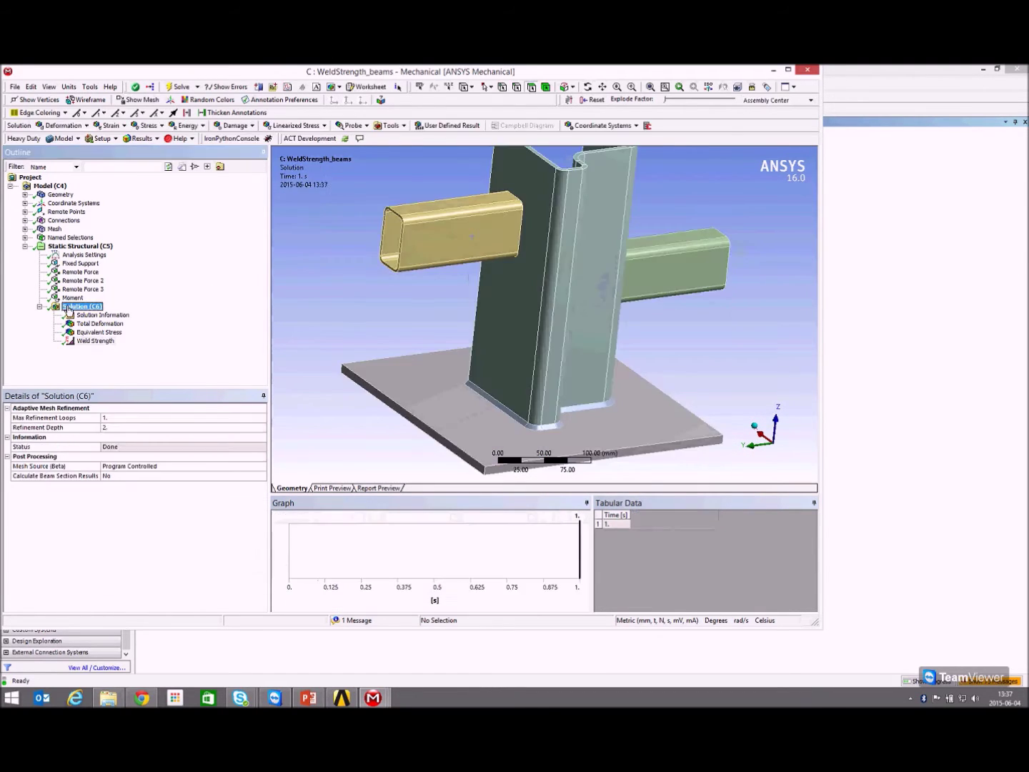
pyautogui.rightClick(68, 306)
pyautogui.click(127, 370)
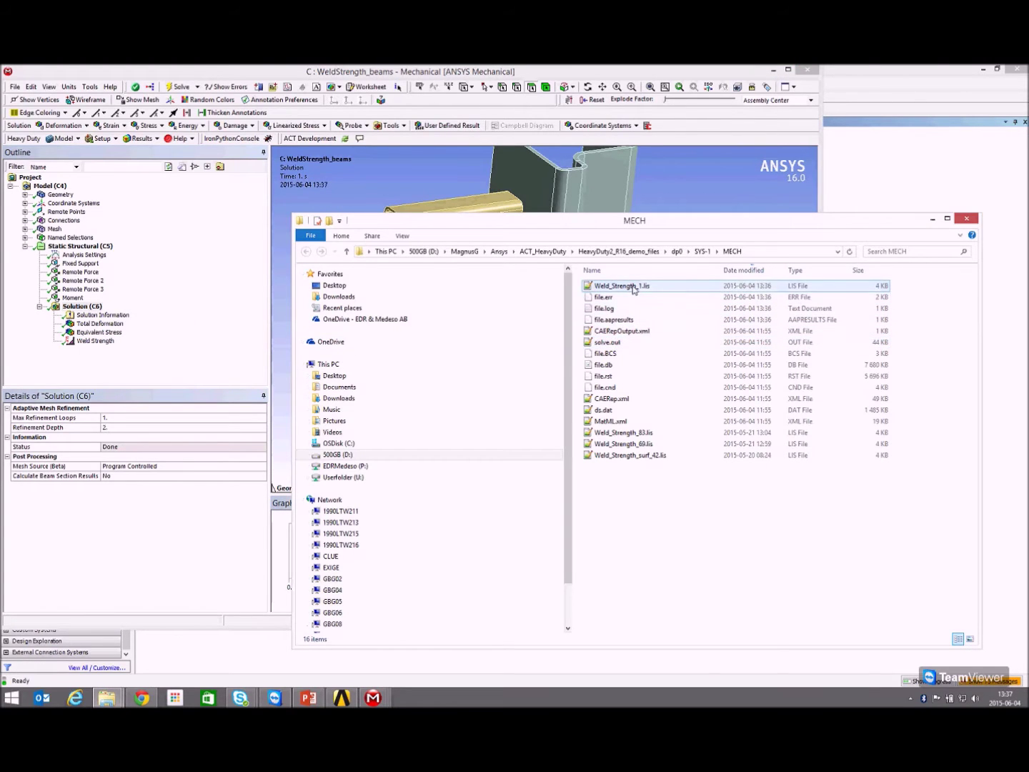
pyautogui.doubleClick(622, 287)
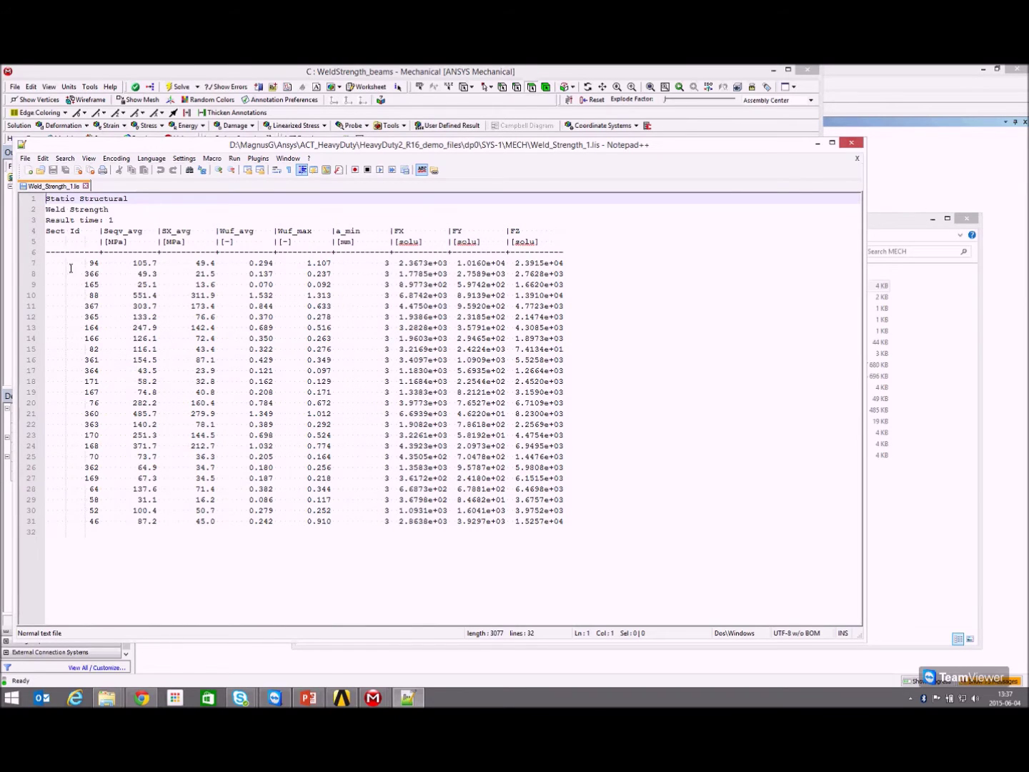
pyautogui.moveTo(48, 262); pyautogui.dragTo(570, 526)
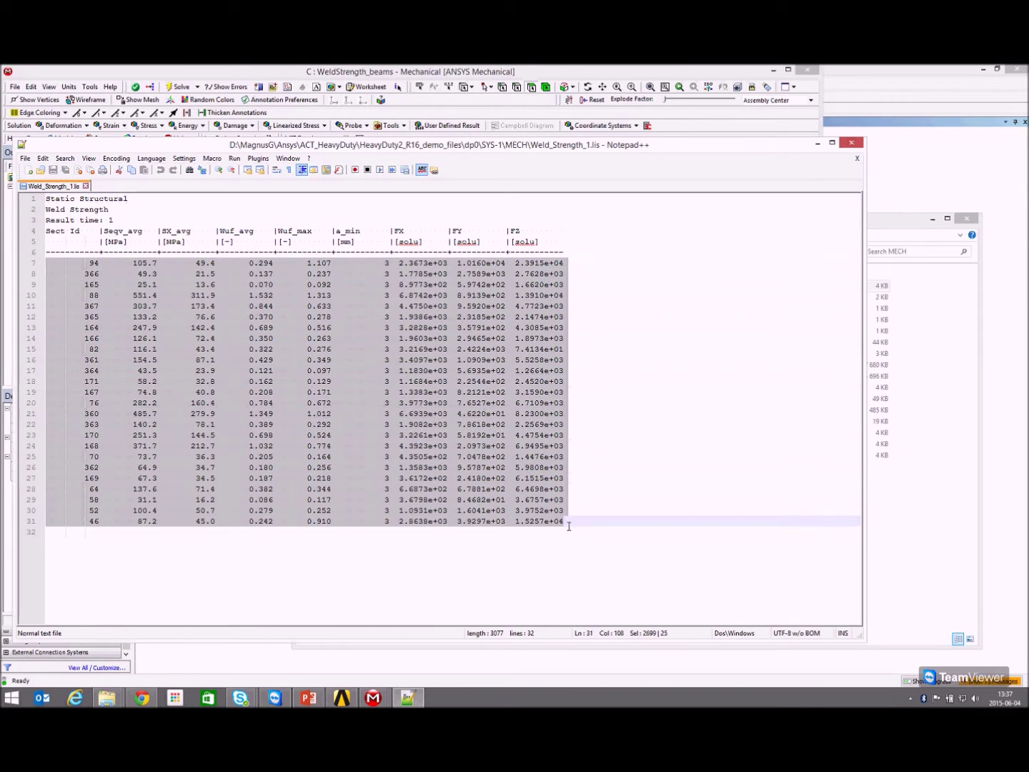
pyautogui.click(119, 255)
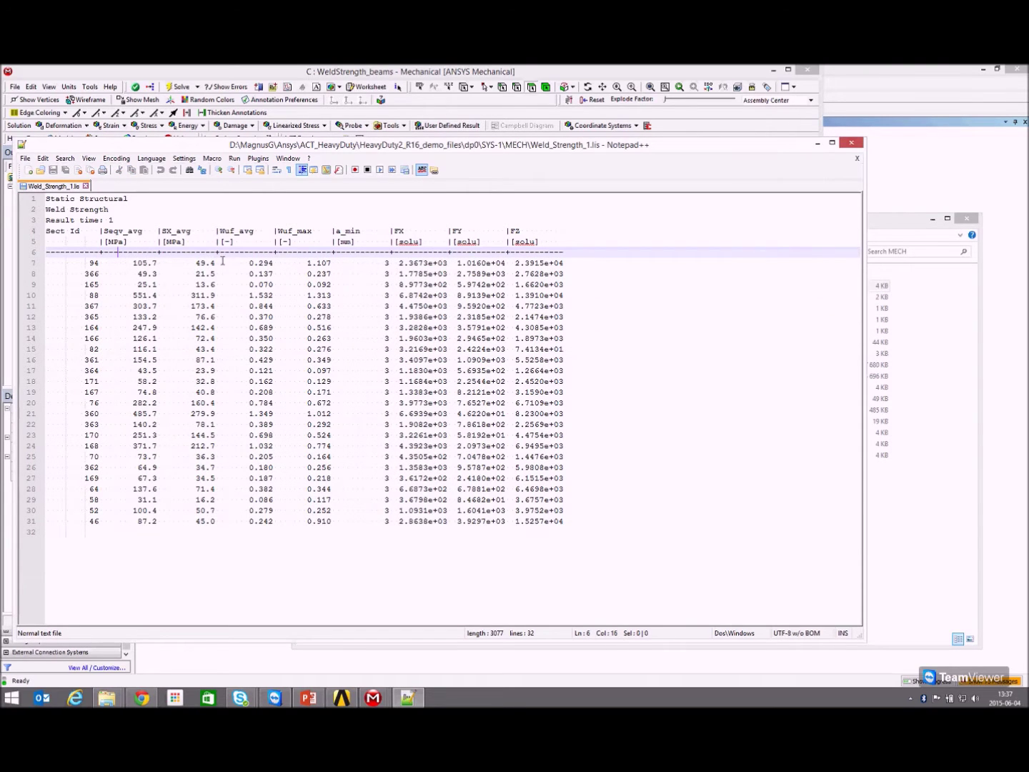
# Examine the Wuf_avg values of weld sections 88 and 360, the remaining columns of section 88, and its section ID.
pyautogui.moveTo(251, 293); pyautogui.dragTo(271, 299)
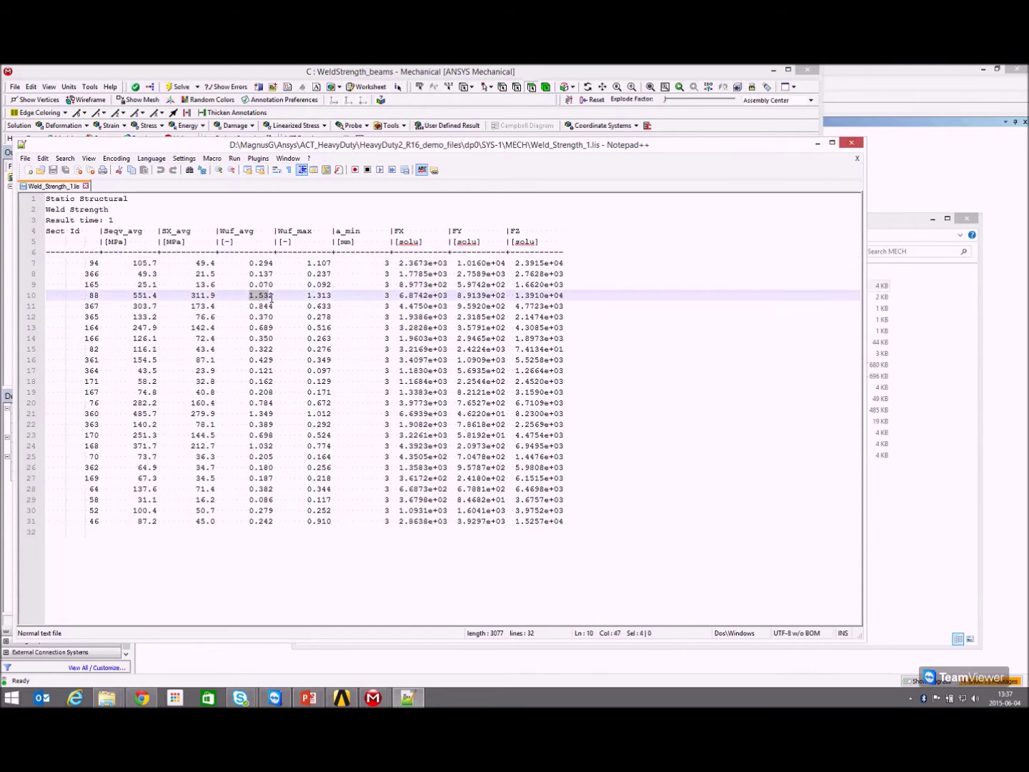
pyautogui.moveTo(248, 414); pyautogui.dragTo(273, 415)
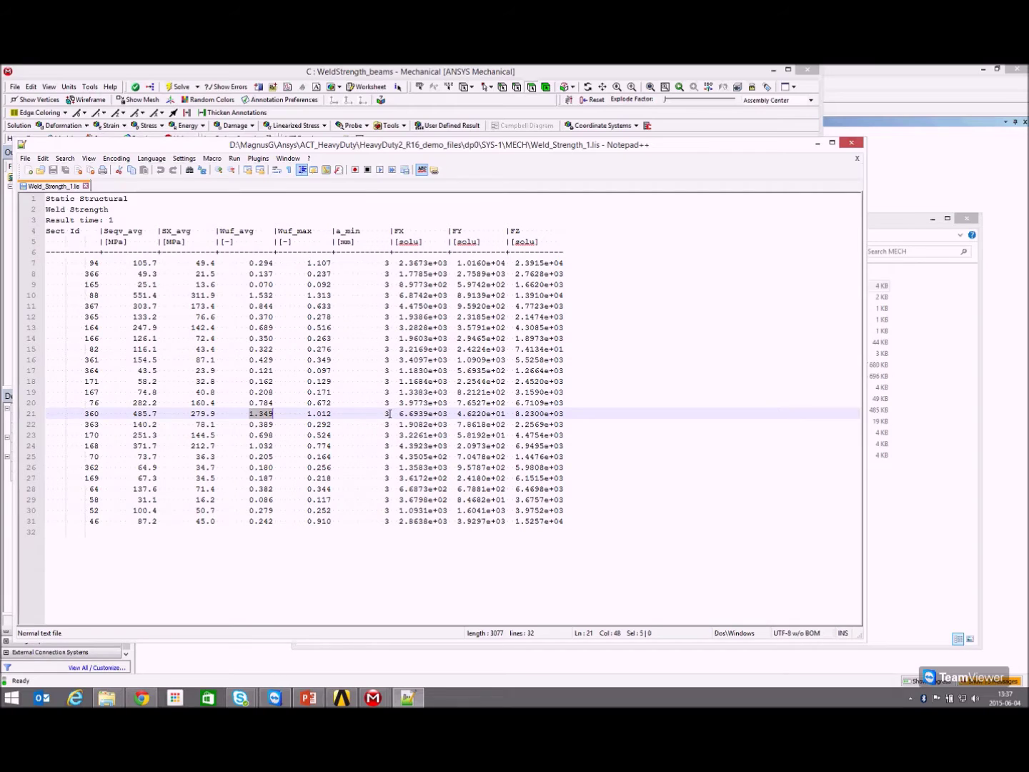
pyautogui.moveTo(244, 295); pyautogui.dragTo(564, 294)
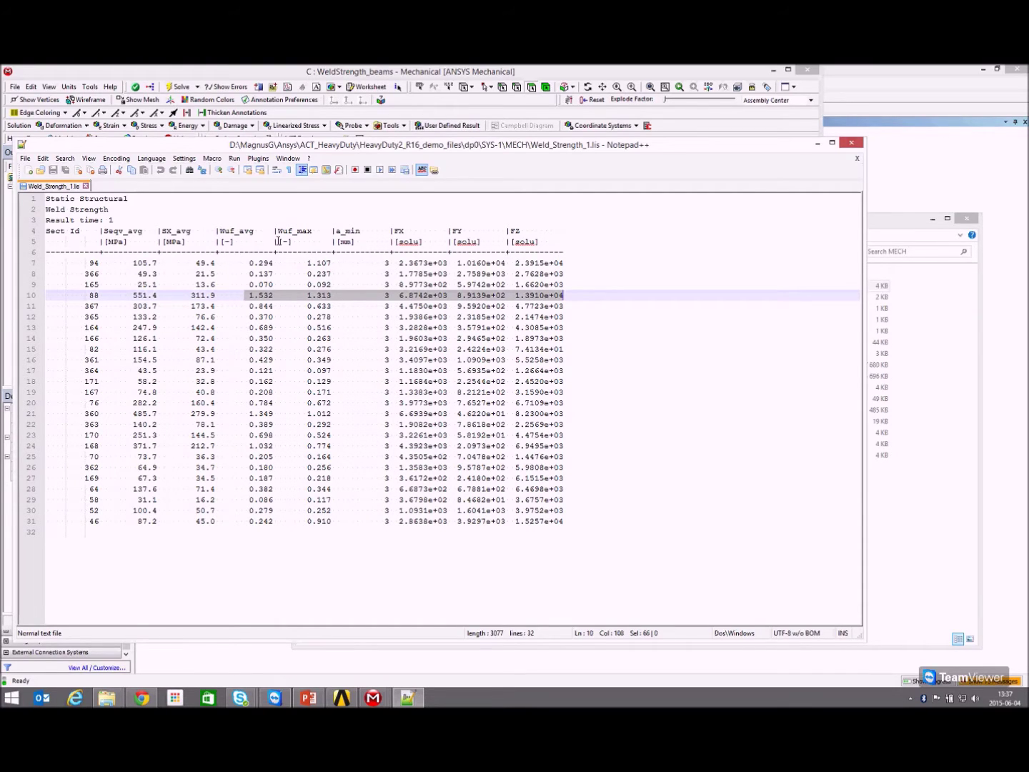
pyautogui.doubleClick(96, 295)
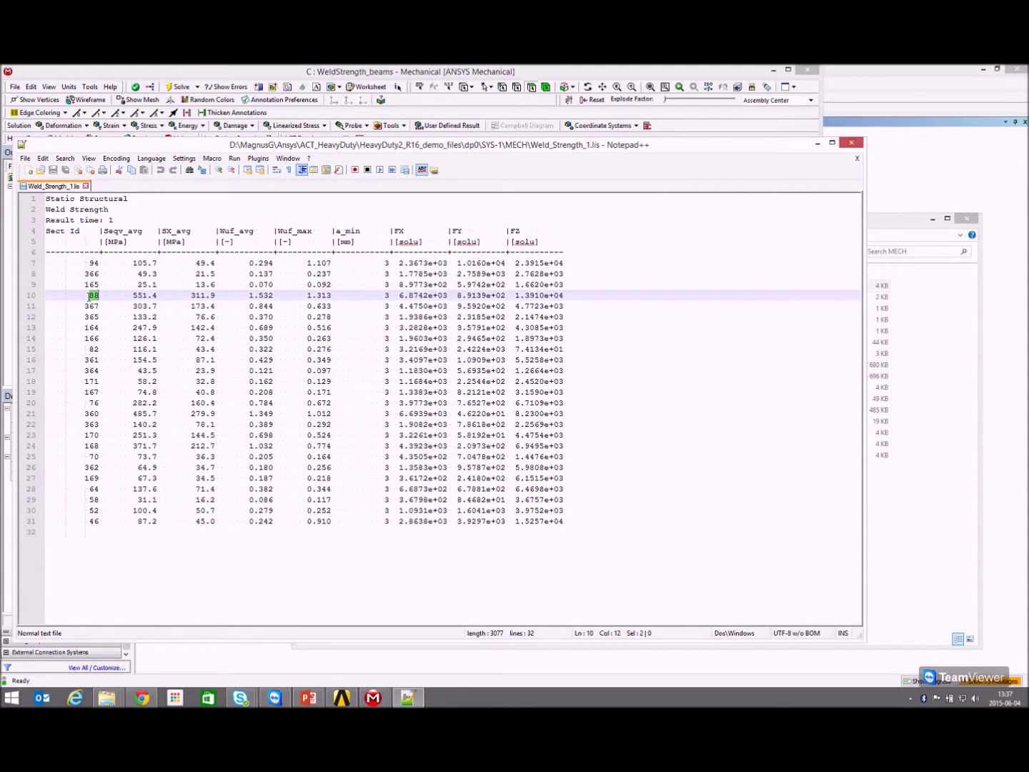
# Return to the WeldStrength_beams model and look up the reference ID of the curved weld edge at the column's front base corner.
pyautogui.click(818, 143)
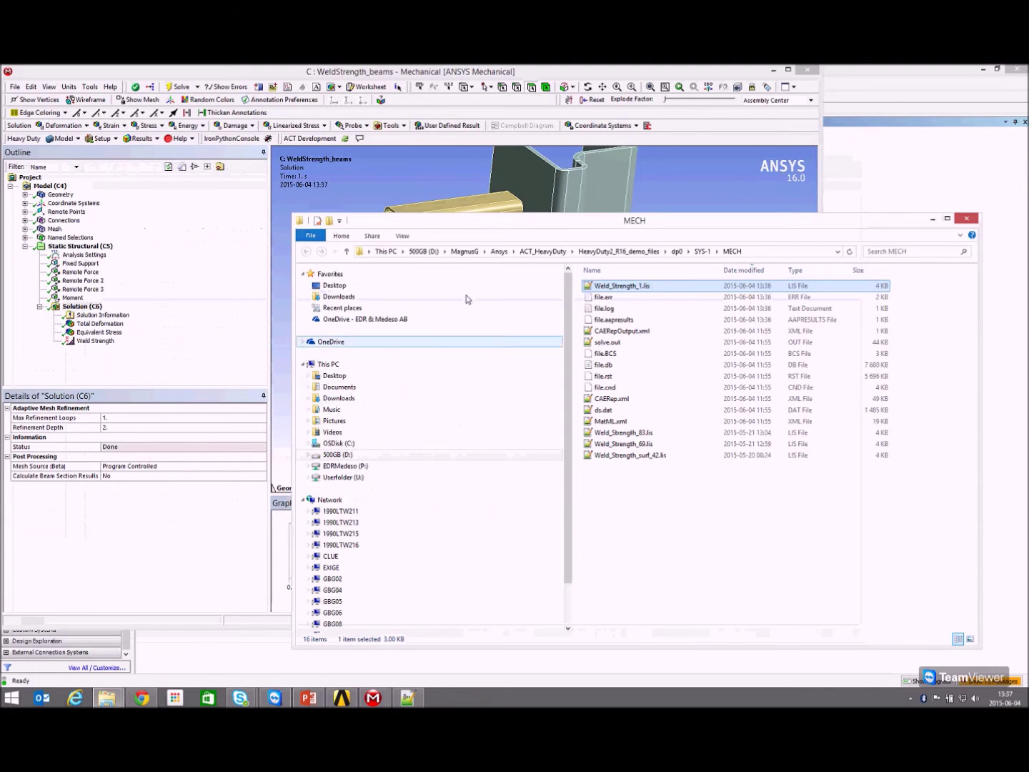
pyautogui.click(420, 74)
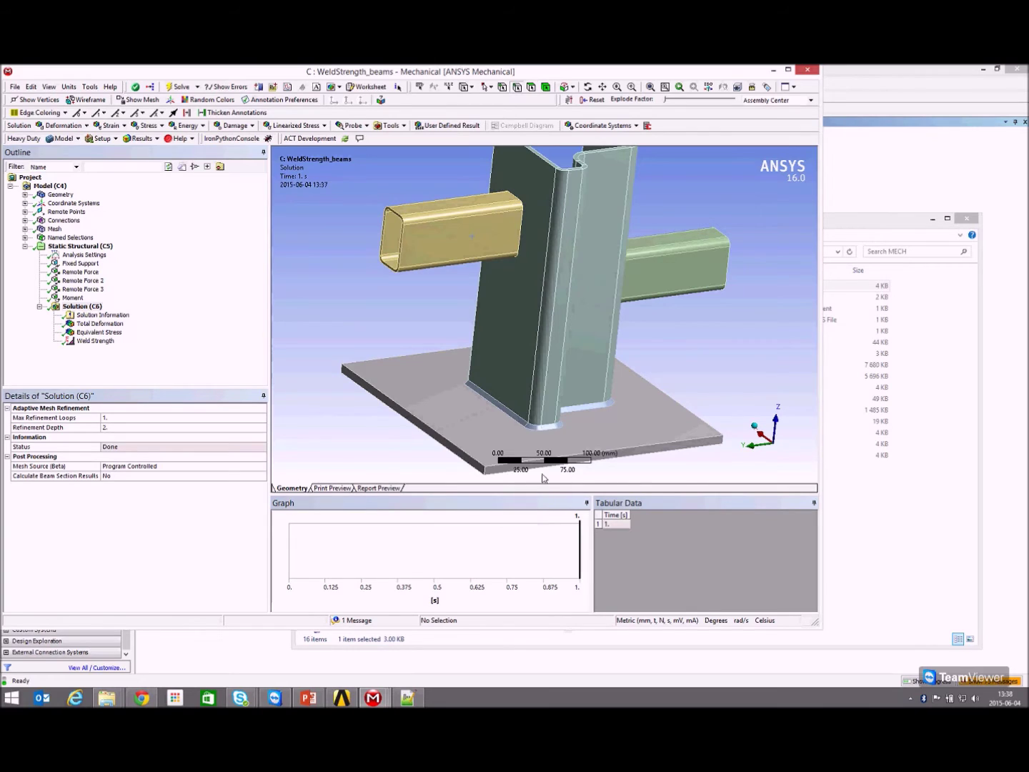
pyautogui.click(537, 428)
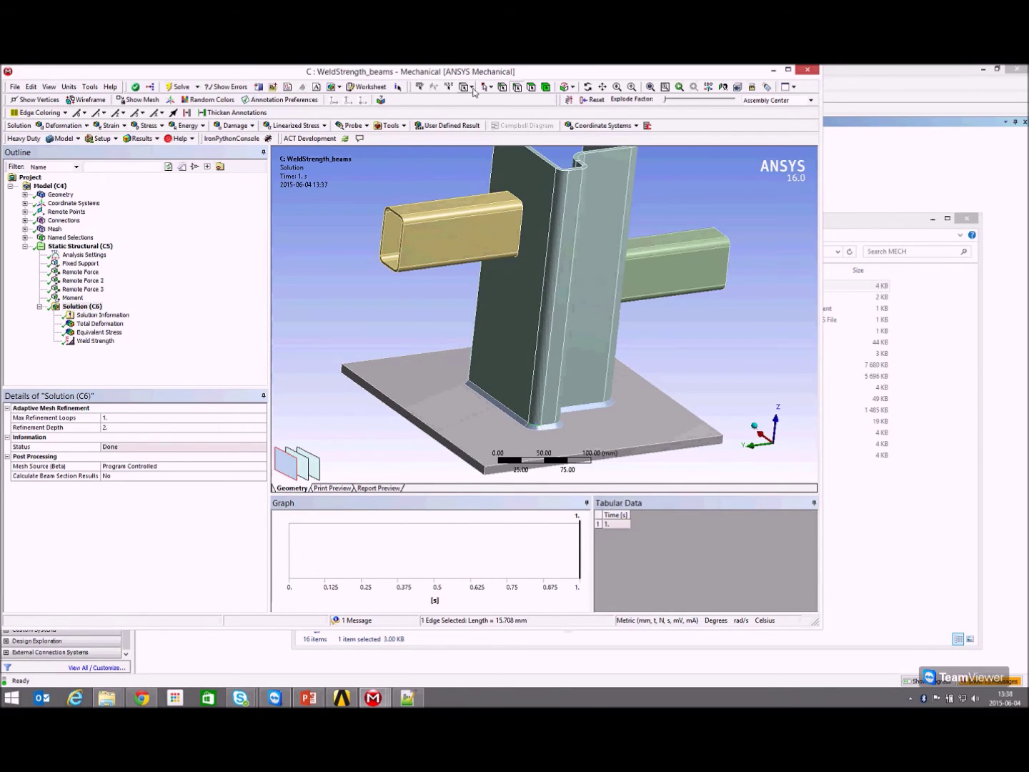
pyautogui.click(398, 87)
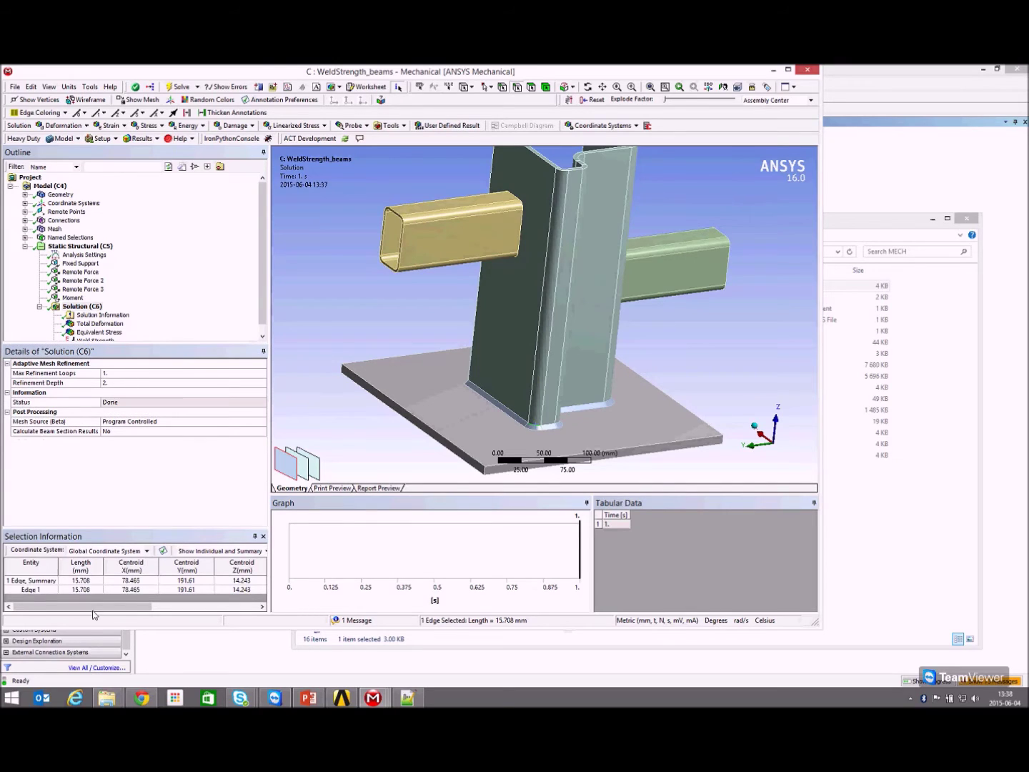
pyautogui.moveTo(93, 614); pyautogui.dragTo(200, 614)
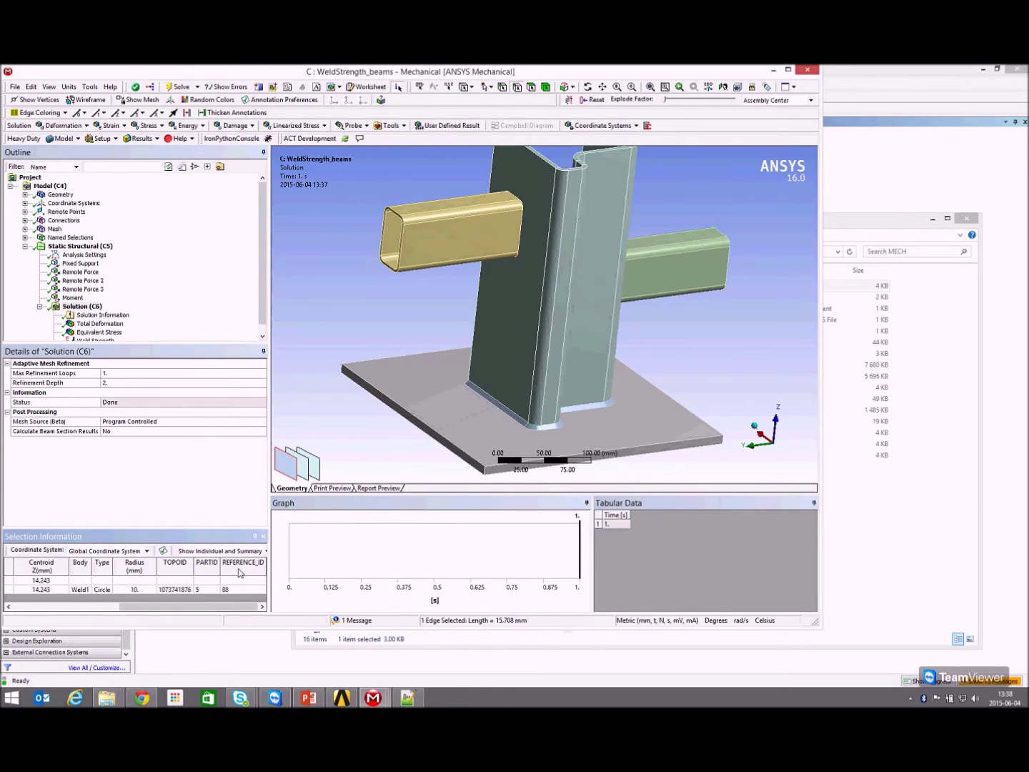
# Switch to Workbench and check that Beta Options is enabled in the Appearance options, keeping the settings.
pyautogui.click(342, 698)
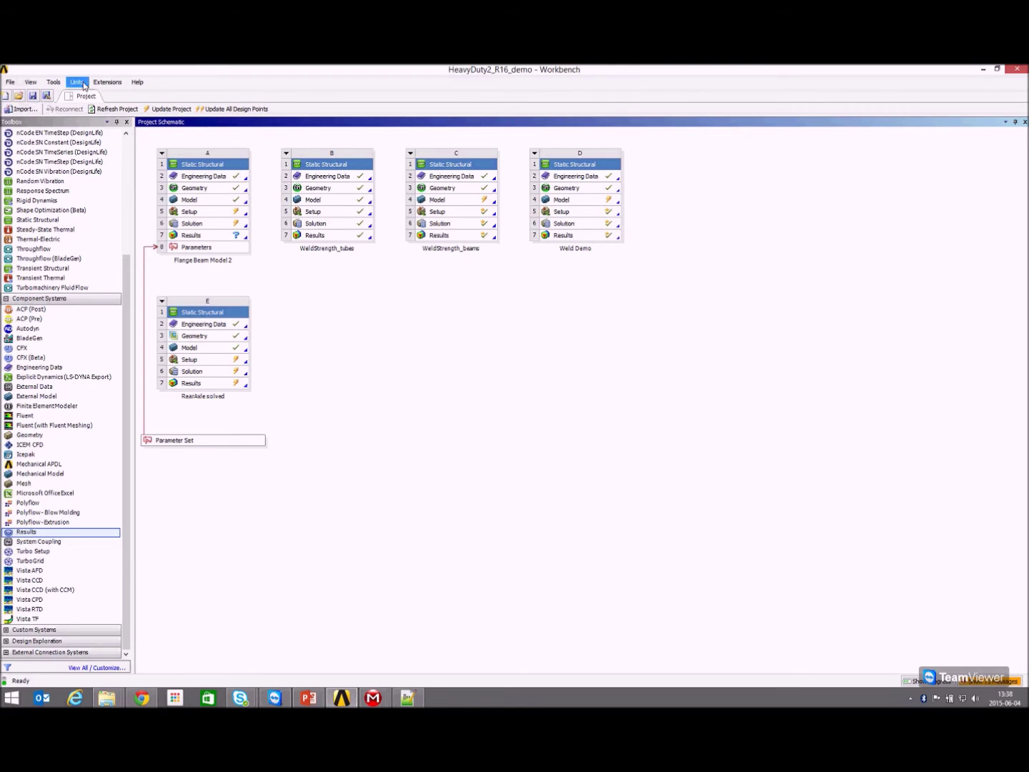
pyautogui.click(53, 82)
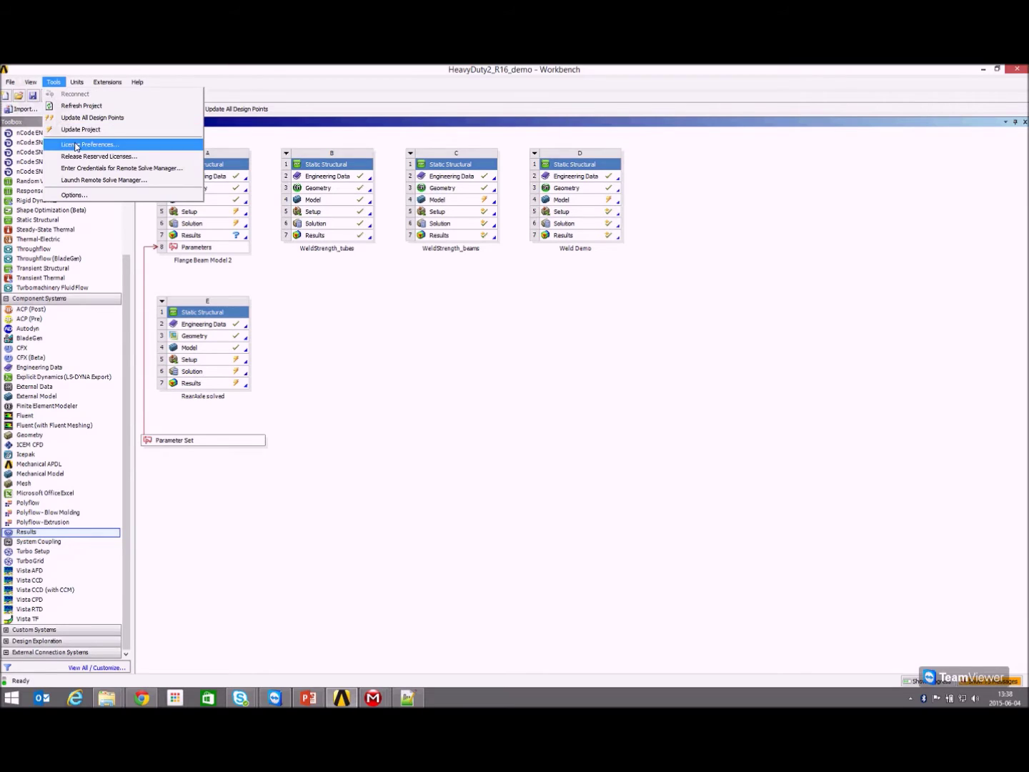
pyautogui.click(86, 195)
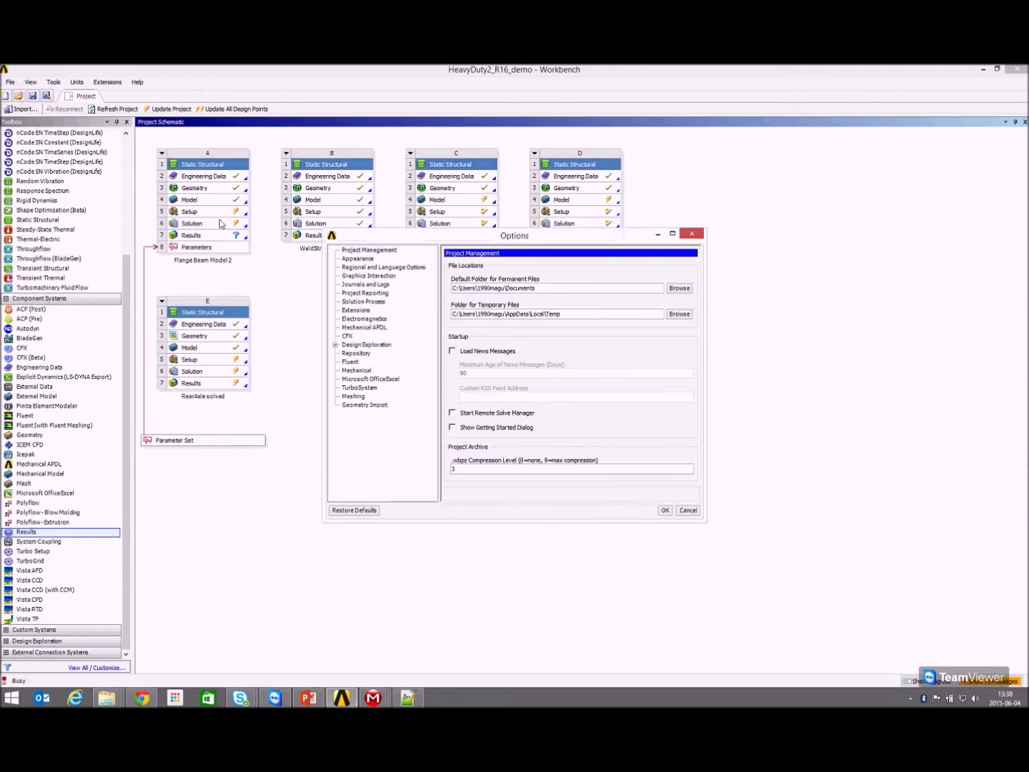
pyautogui.click(359, 258)
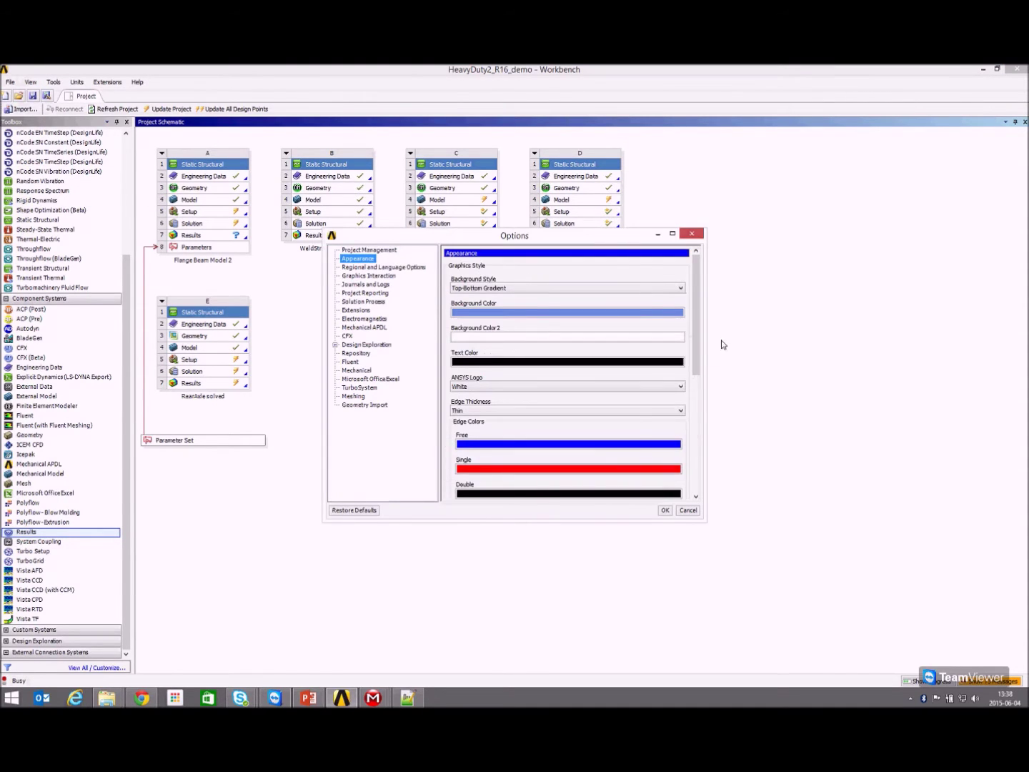
pyautogui.moveTo(697, 342); pyautogui.dragTo(704, 464)
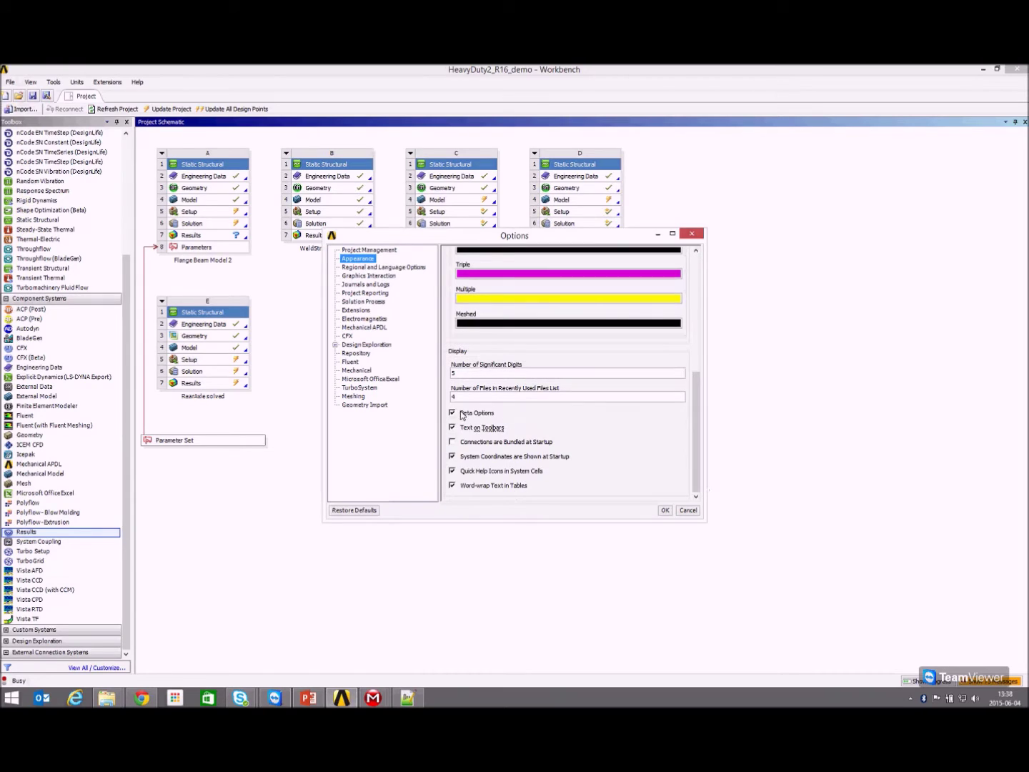
pyautogui.click(665, 510)
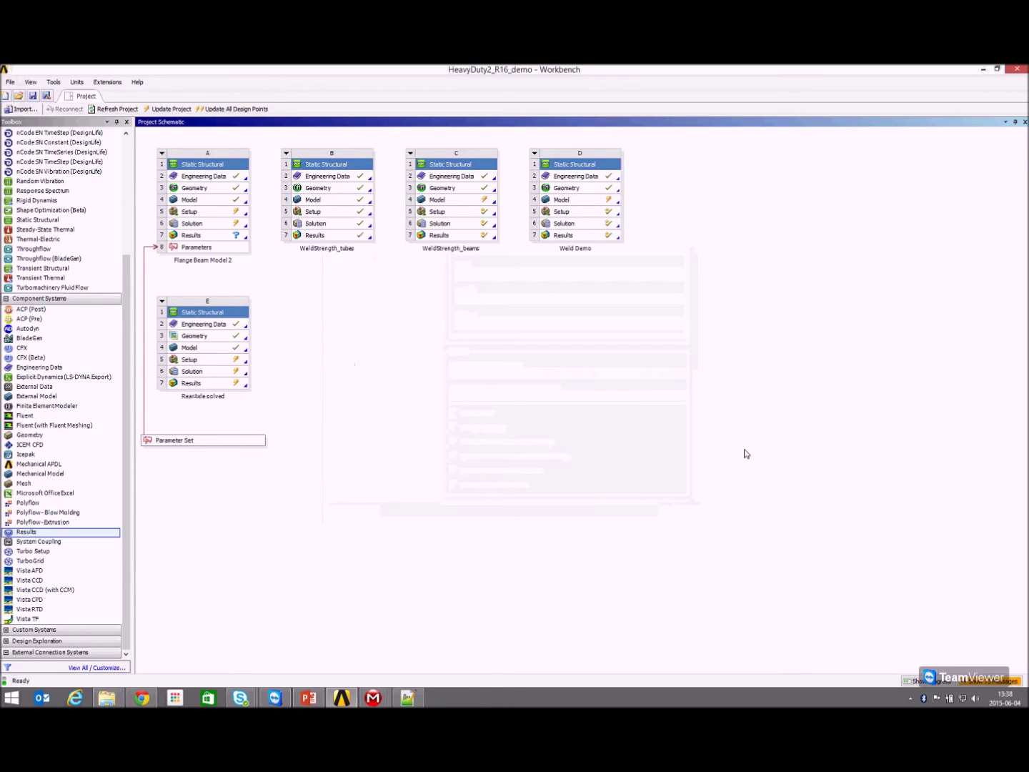
# Switch back to the WeldStrength_beams model and view the Weld Strength contours on the whole assembly.
pyautogui.moveTo(373, 698)
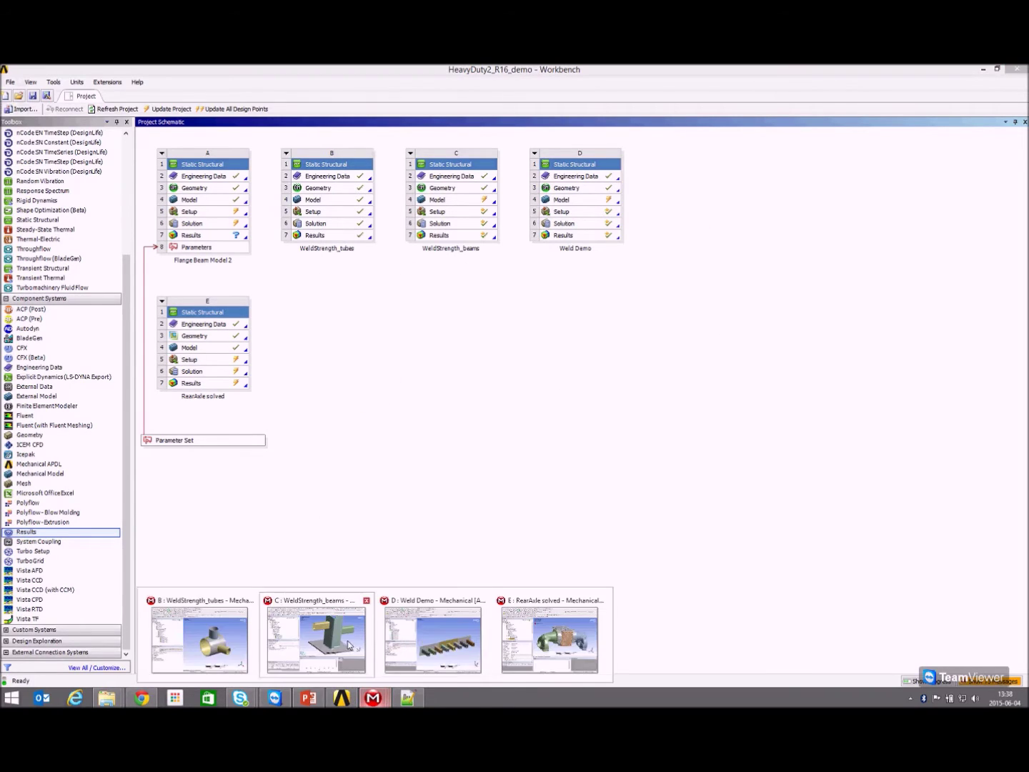
pyautogui.click(443, 636)
pyautogui.click(95, 339)
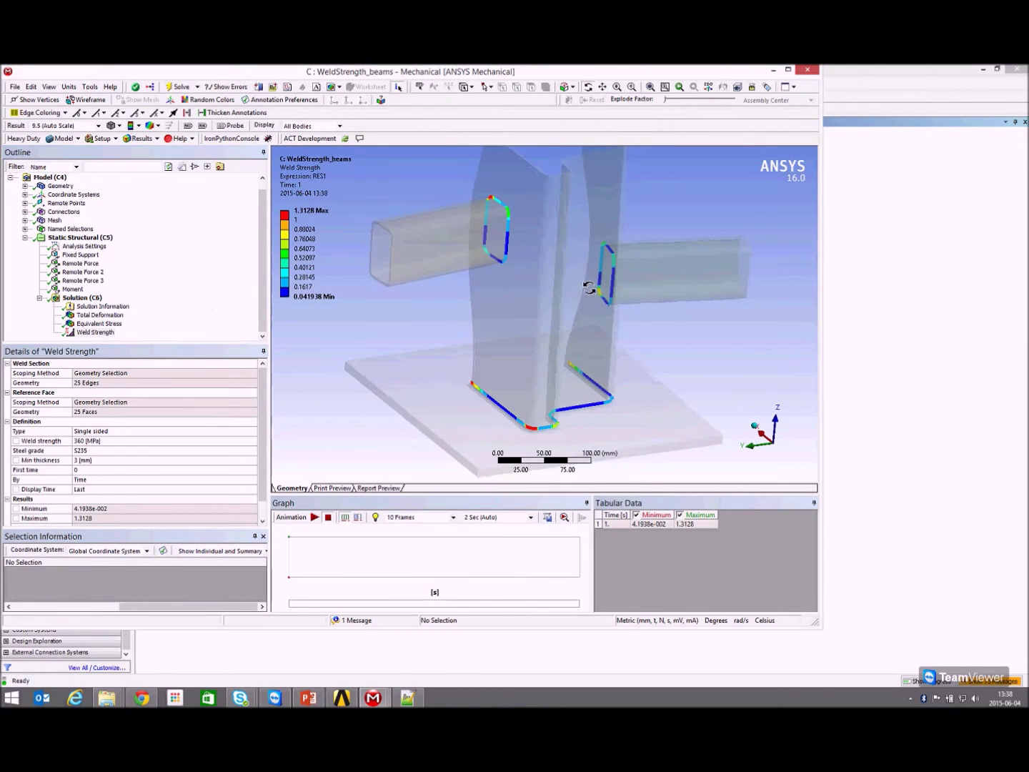
pyautogui.scroll(-2, 589, 290)
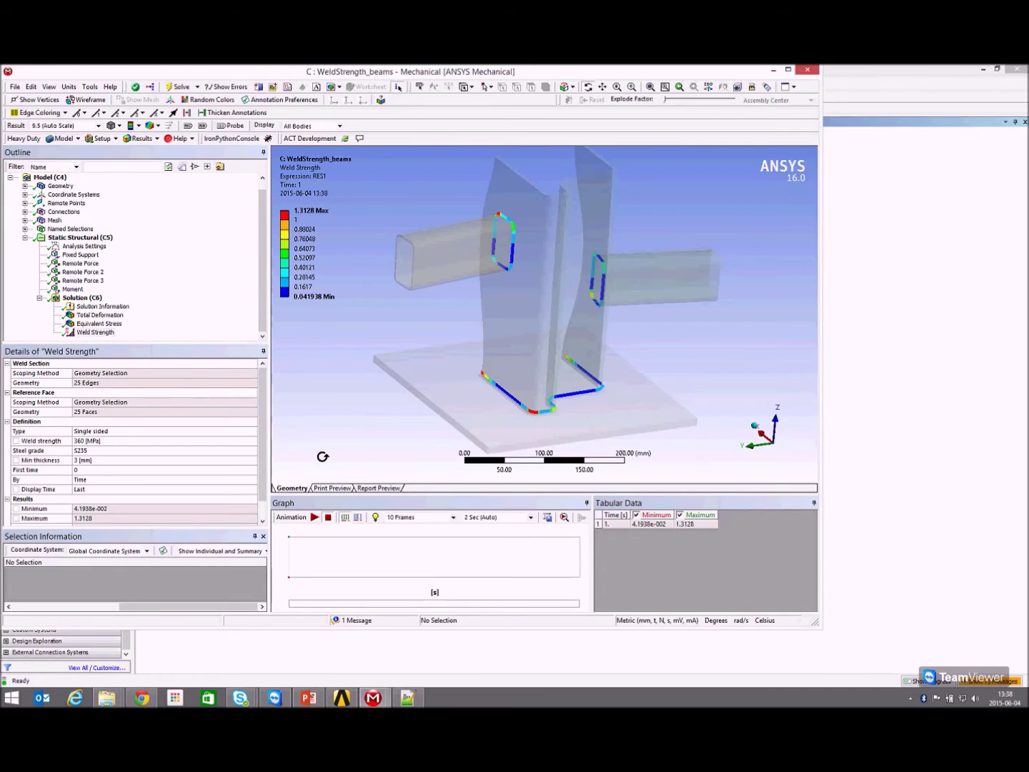
# Put the WeldStrength_beams window away and bring up the Weld Demo model, framing its row of tubes on the support plates.
pyautogui.click(776, 71)
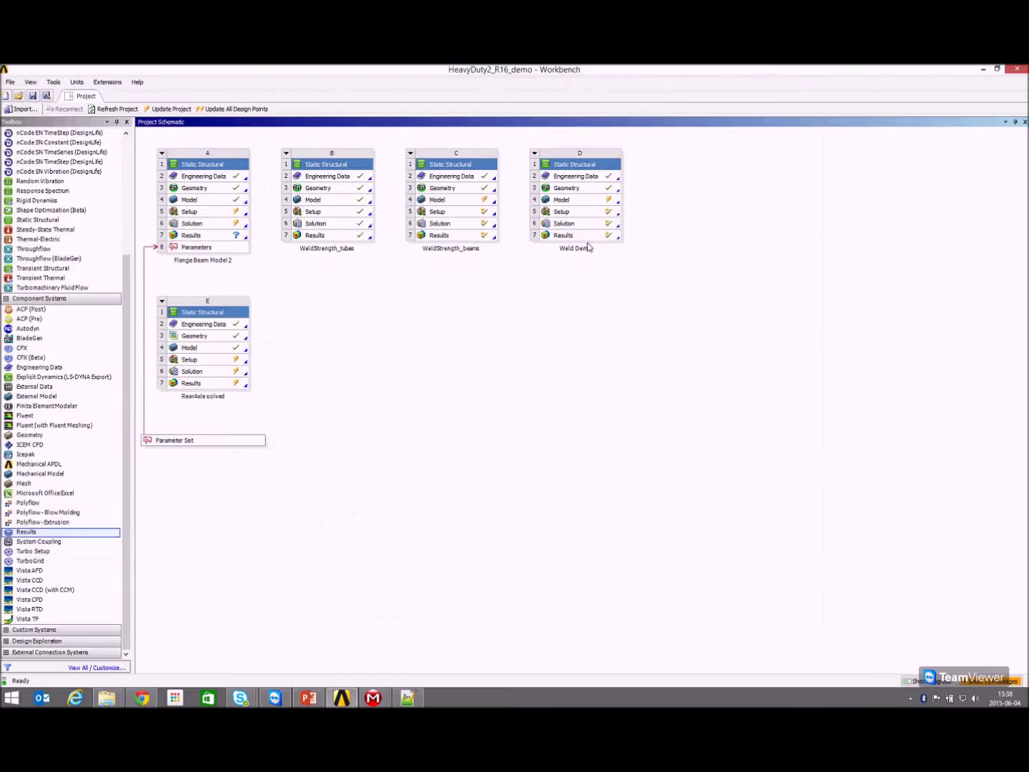
pyautogui.click(370, 698)
pyautogui.click(426, 642)
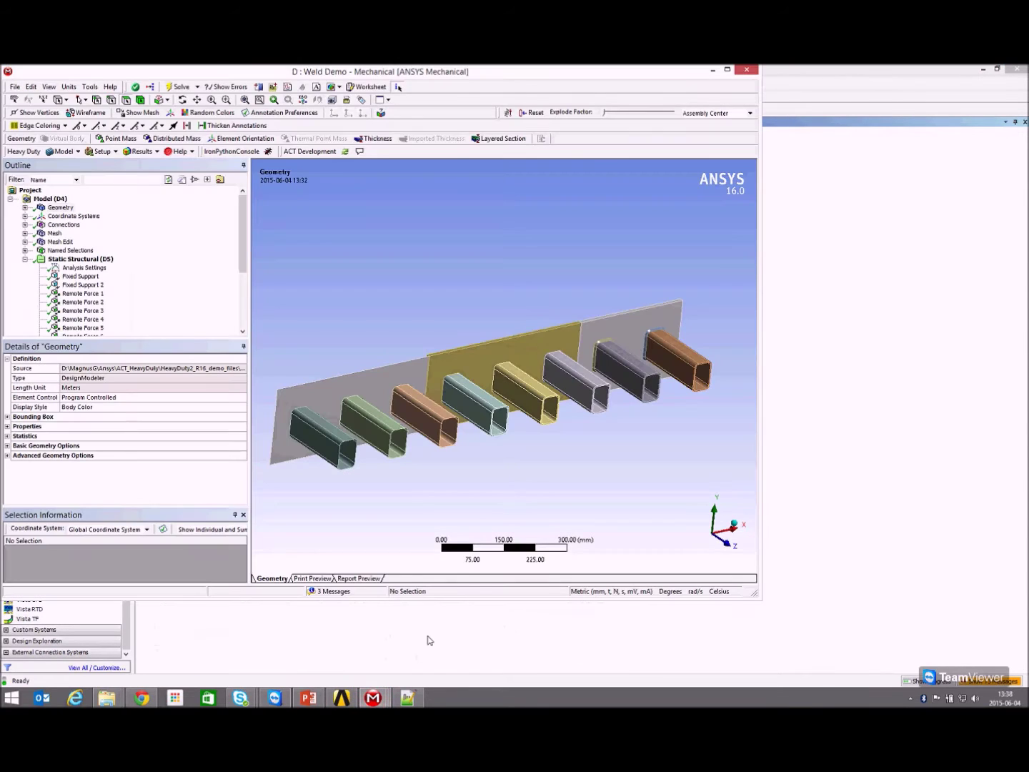
pyautogui.keyDown('ctrl'); pyautogui.moveTo(546, 316); pyautogui.dragTo(569, 261, button='middle'); pyautogui.keyUp('ctrl')
pyautogui.scroll(1, 553, 315)
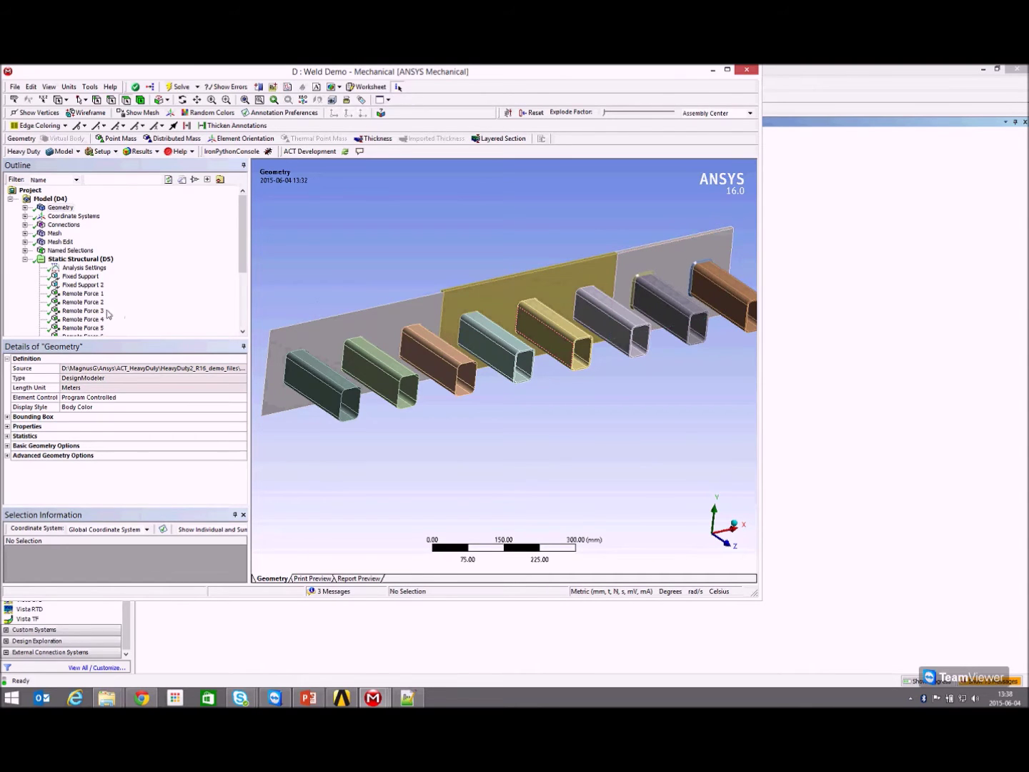
# Display the mesh of the Weld Demo model, inspect it around the tubes, and enlarge the Mechanical window.
pyautogui.click(56, 235)
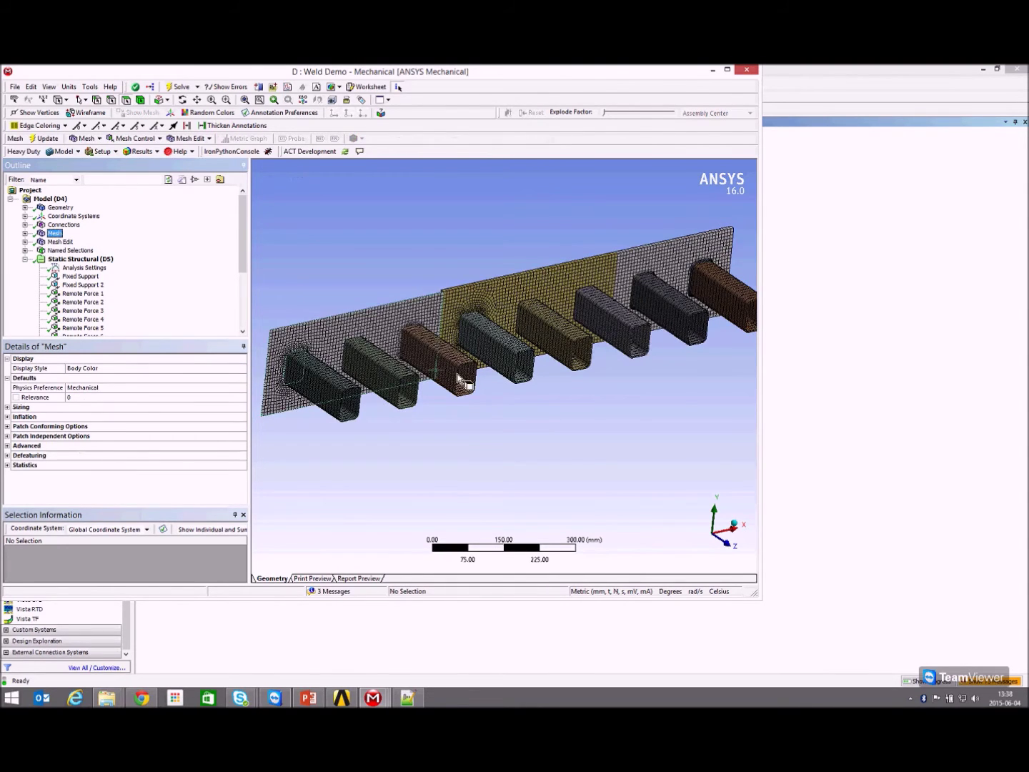
pyautogui.moveTo(579, 291)
pyautogui.mouseDown(button='middle')
pyautogui.moveTo(563, 294)
pyautogui.moveTo(580, 297)
pyautogui.mouseUp(button='middle')
pyautogui.scroll(2, 585, 301)
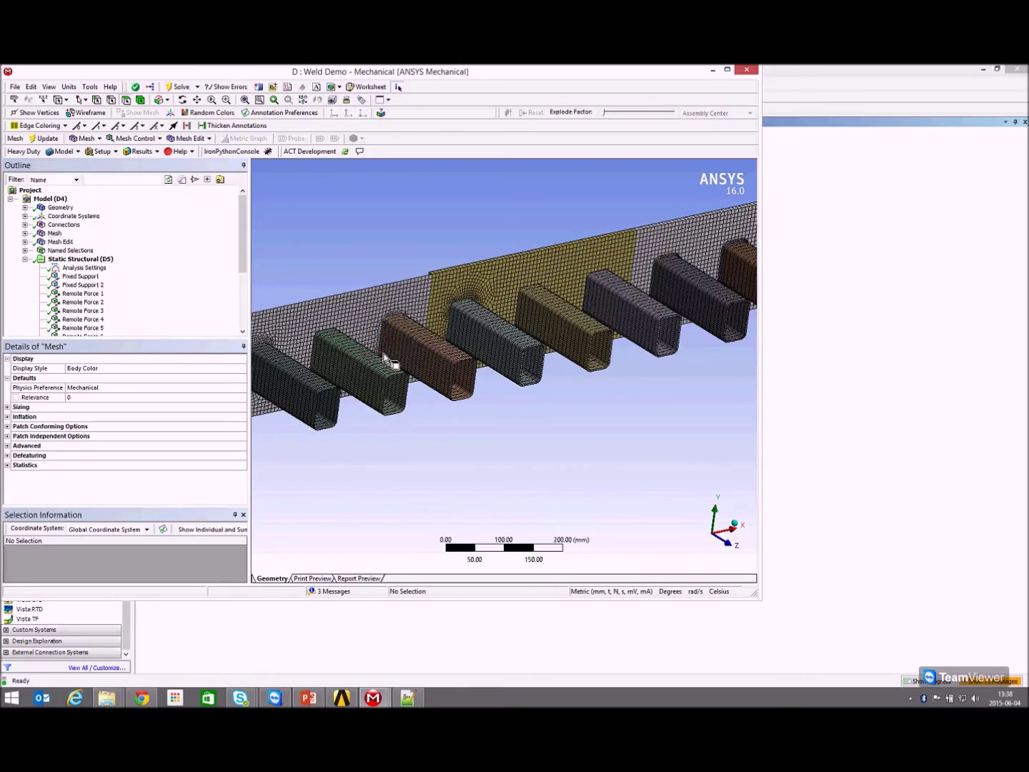
pyautogui.moveTo(754, 599); pyautogui.dragTo(831, 622)
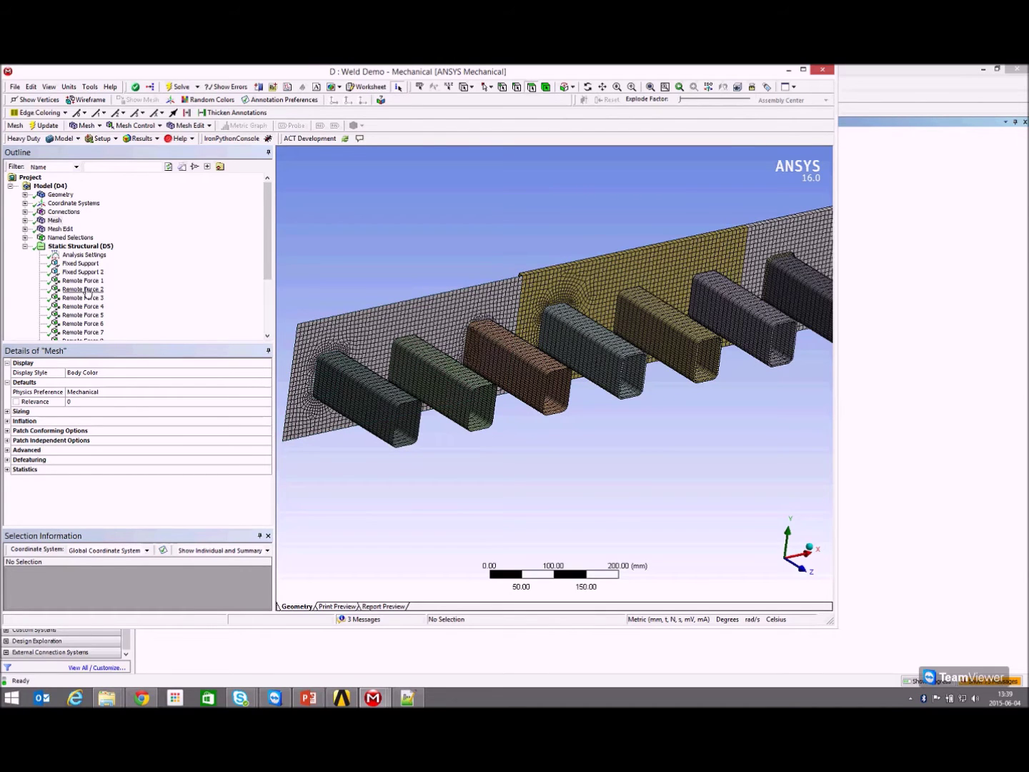
# Inspect the mesh connection that joins the third tube's edges to the shell support plate.
pyautogui.click(24, 228)
pyautogui.doubleClick(85, 237)
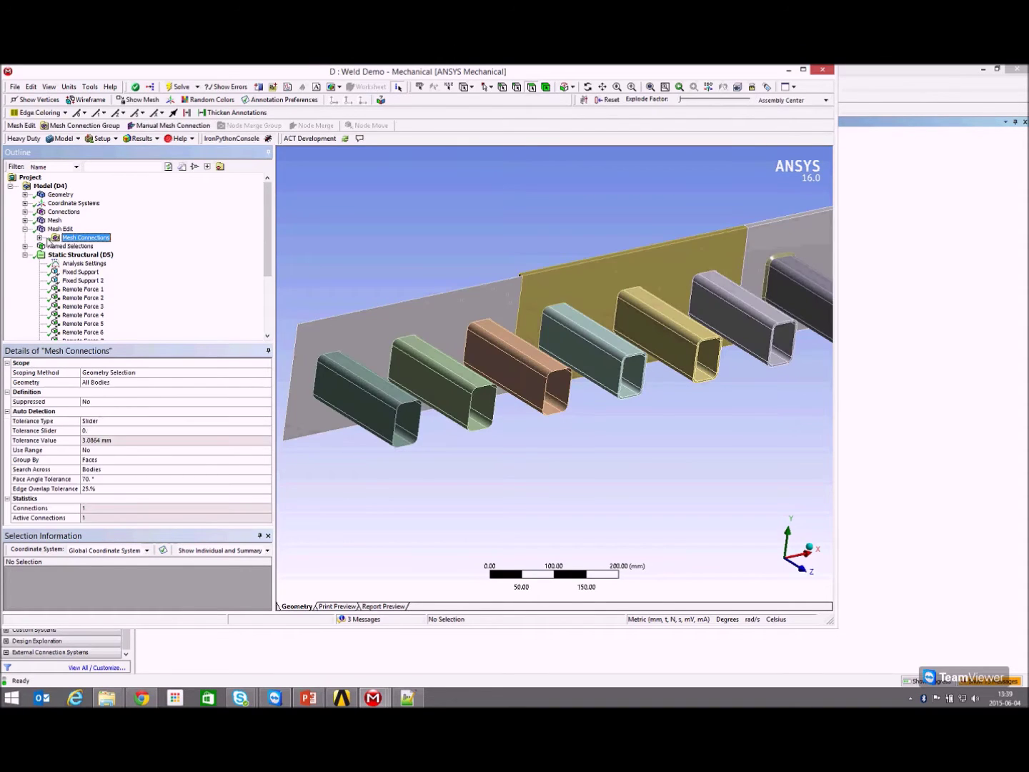
pyautogui.click(74, 248)
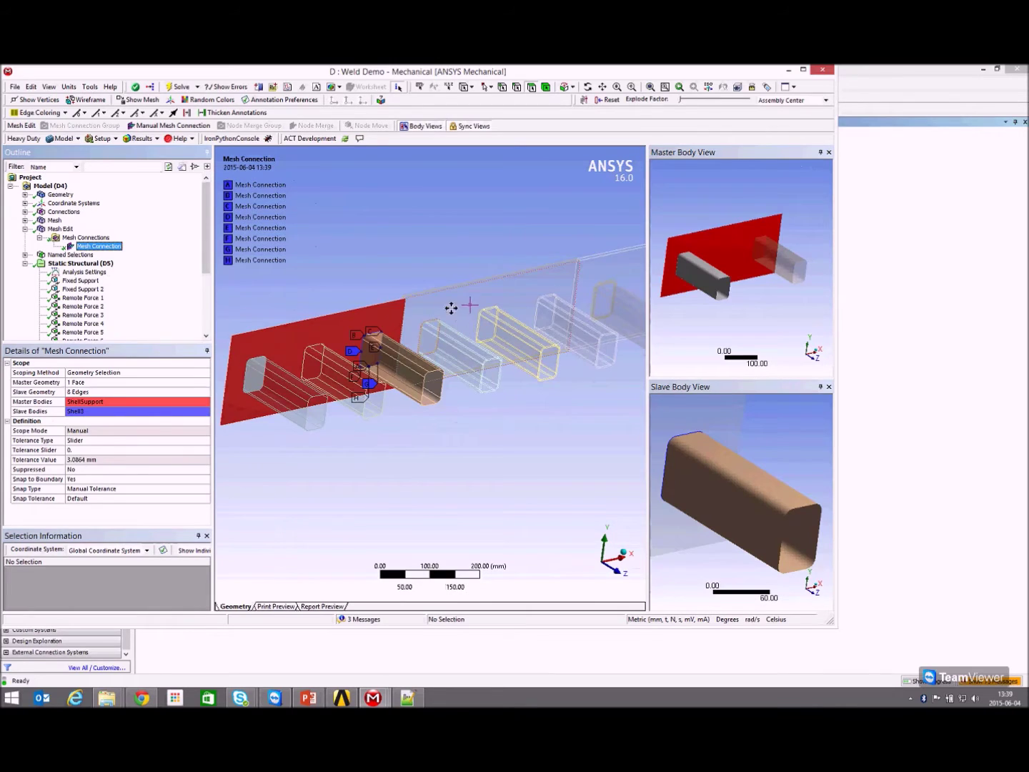
pyautogui.click(24, 228)
# Highlight Part 5, Part 7 and Part 8 of the geometry in turn to see which bodies each multibody part contains.
pyautogui.click(24, 194)
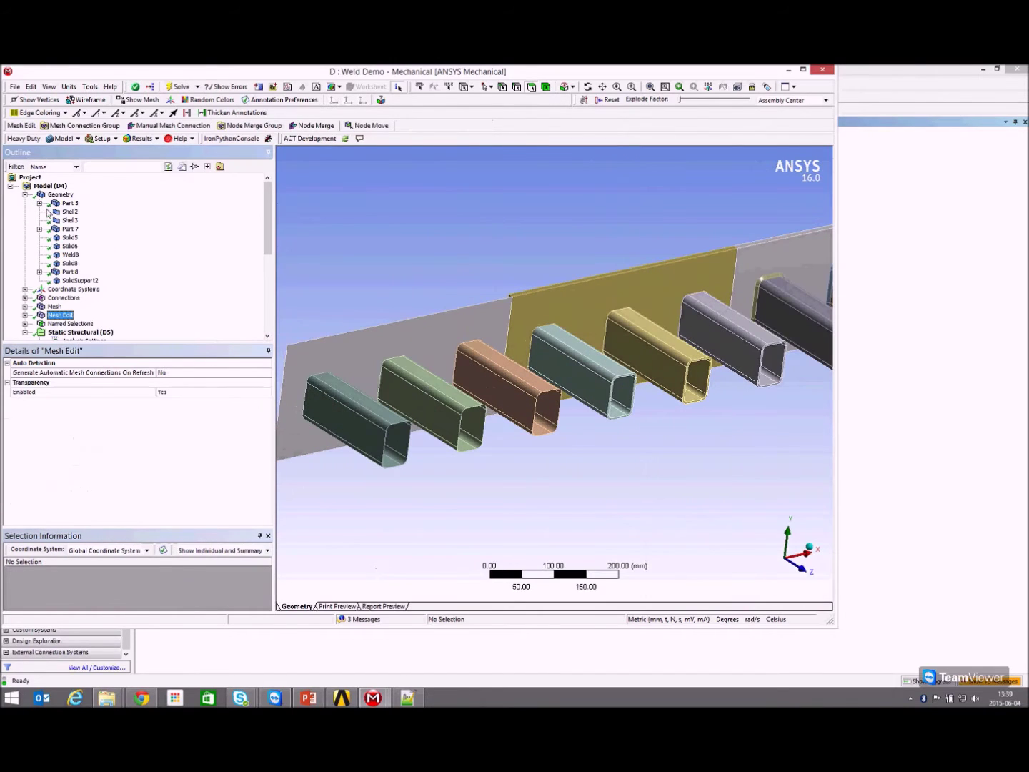
pyautogui.click(68, 203)
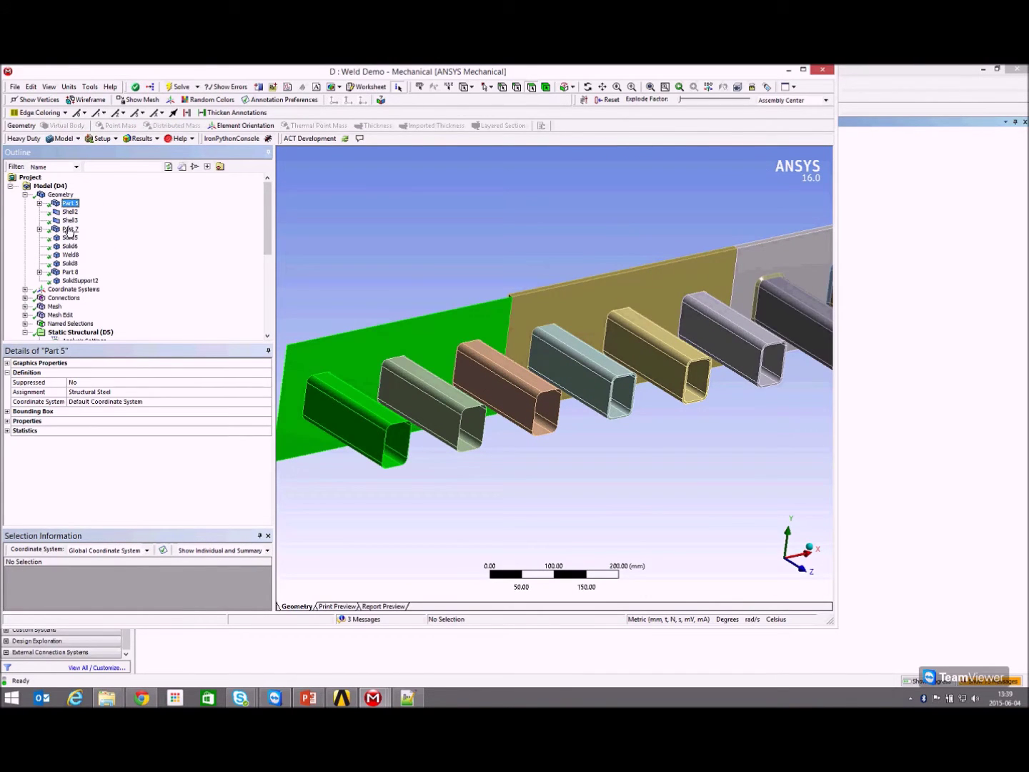
pyautogui.click(70, 228)
pyautogui.click(70, 273)
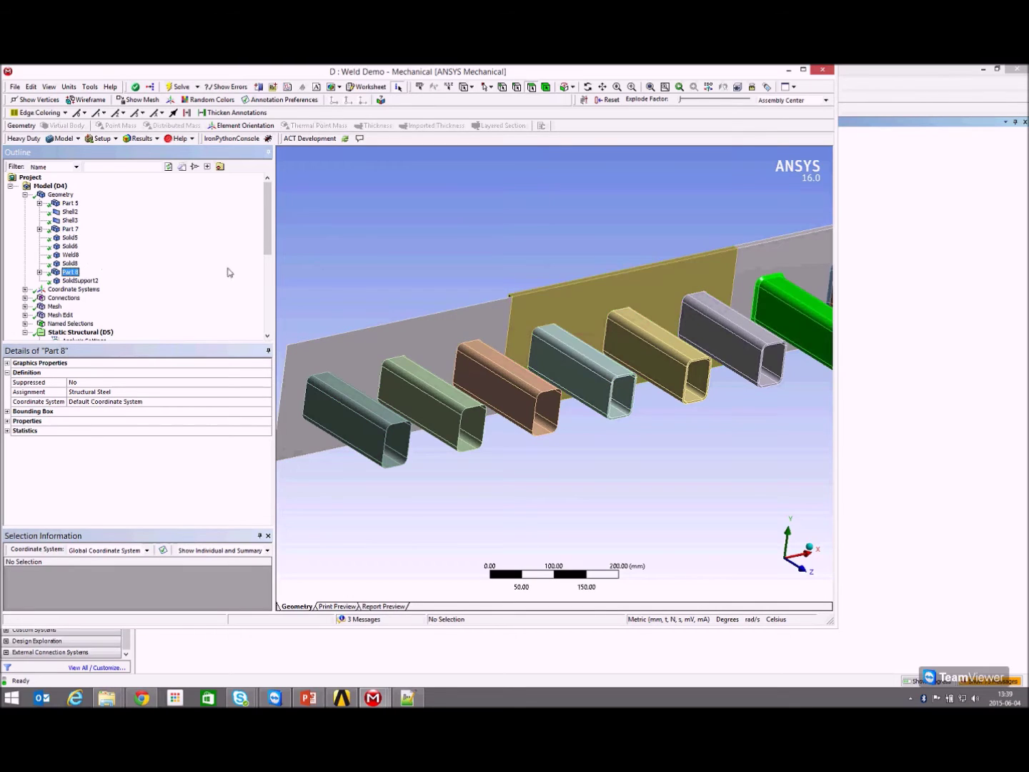
pyautogui.keyDown('ctrl'); pyautogui.moveTo(587, 286); pyautogui.dragTo(524, 292, button='middle'); pyautogui.keyUp('ctrl')
pyautogui.scroll(-1, 609, 351)
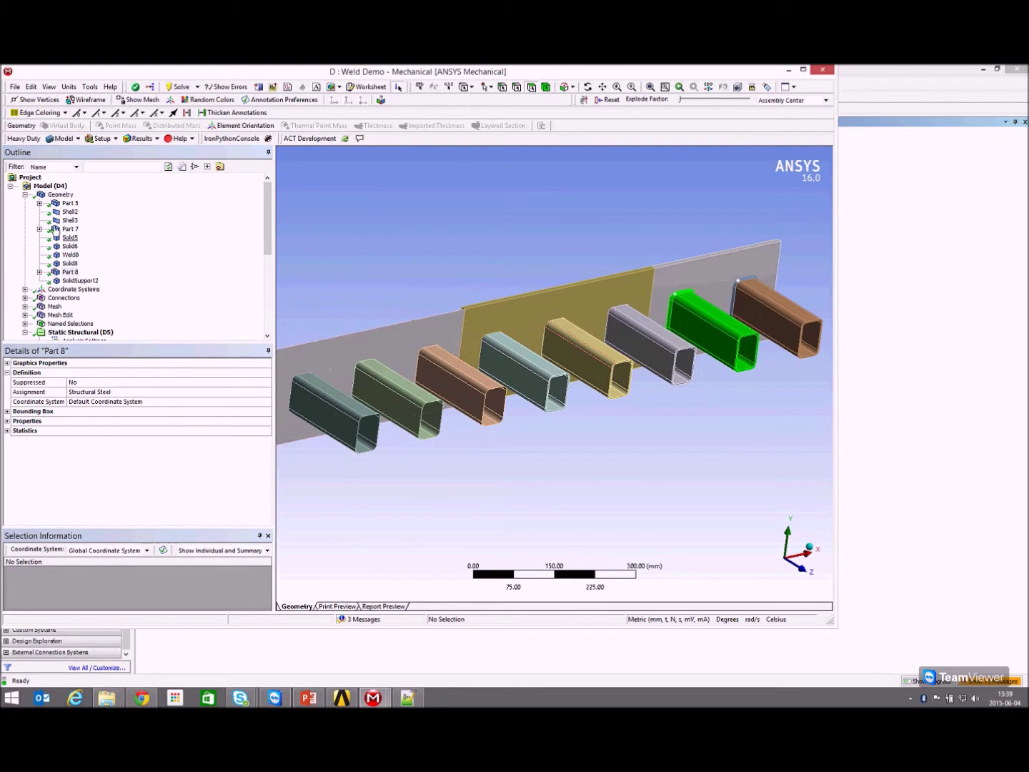
pyautogui.click(25, 194)
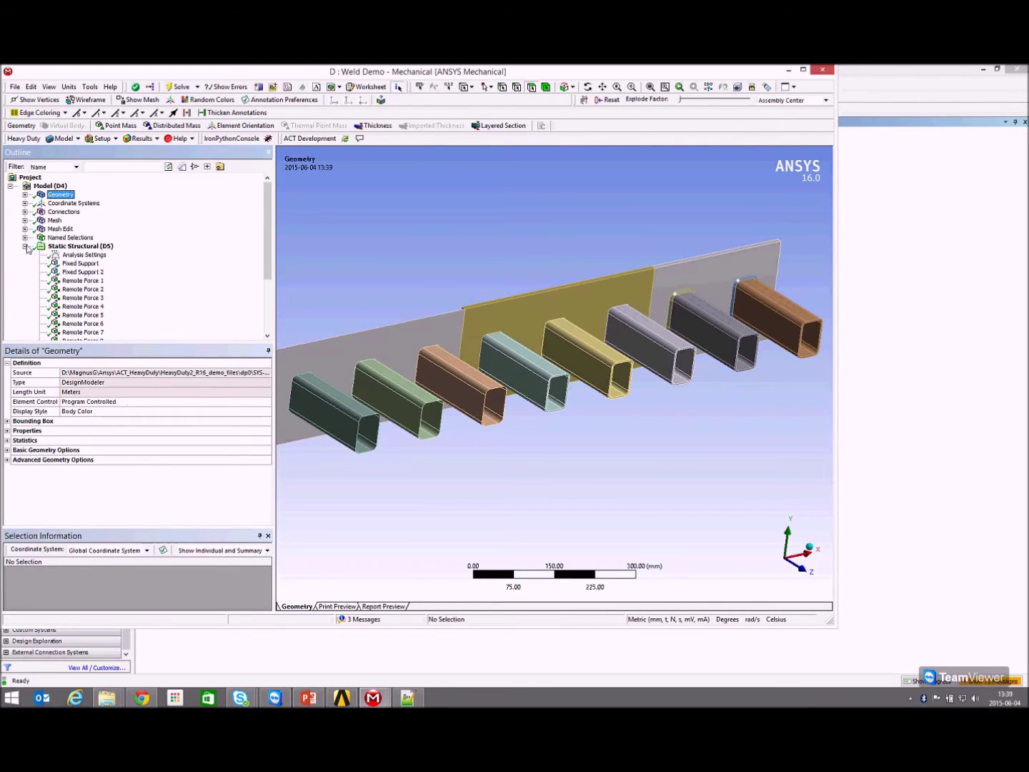
# Display the supports and remote forces of the Static Structural analysis on the tubes and plates.
pyautogui.click(68, 247)
pyautogui.click(25, 246)
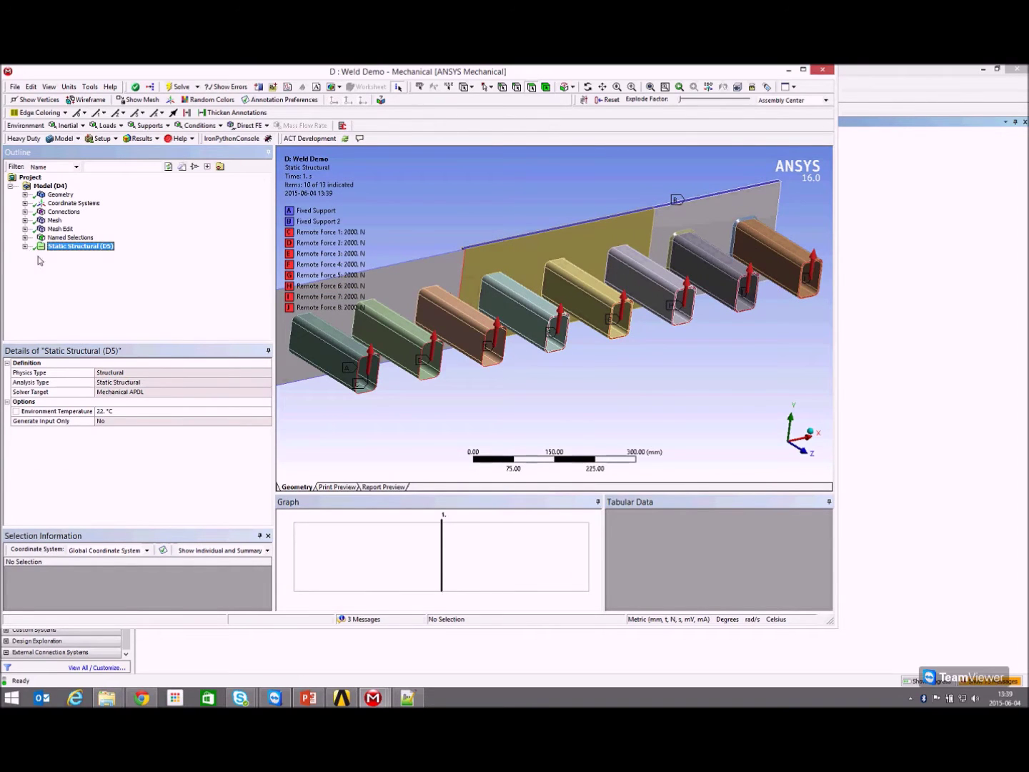
pyautogui.click(25, 246)
# Review the Total Deformation and Total Deformation 2 contours of the tubes from a rotated view.
pyautogui.click(99, 323)
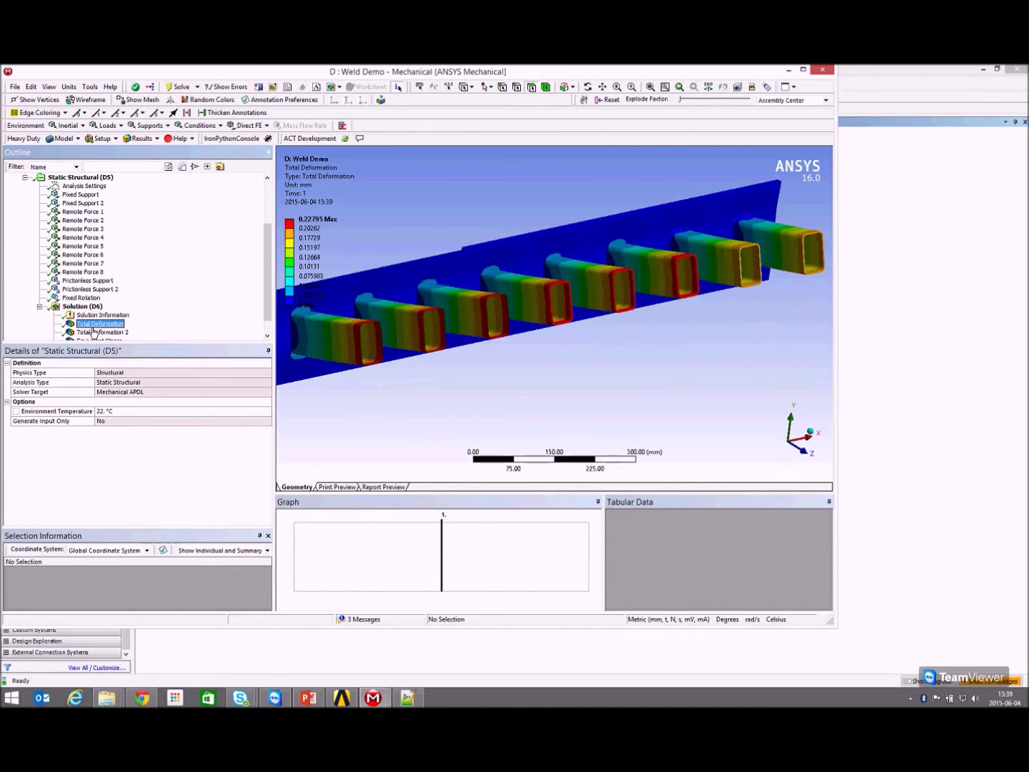
pyautogui.moveTo(471, 271); pyautogui.dragTo(486, 292, button='middle')
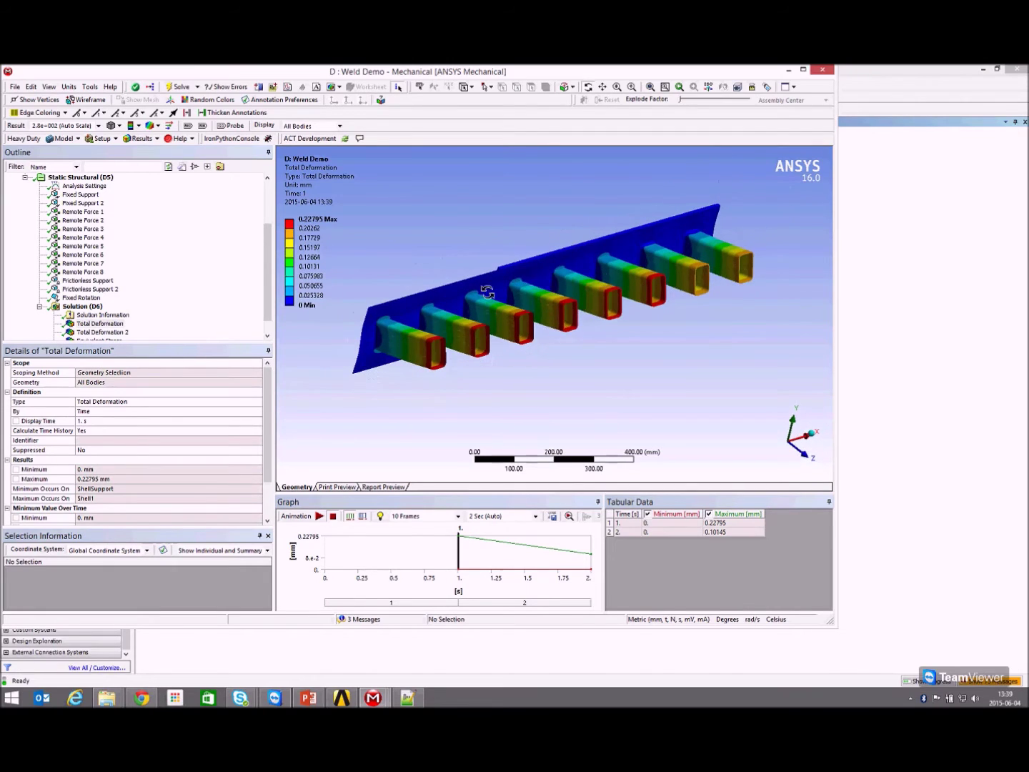
pyautogui.click(86, 332)
pyautogui.moveTo(486, 235); pyautogui.dragTo(501, 274, button='middle')
pyautogui.moveTo(263, 266); pyautogui.dragTo(263, 275)
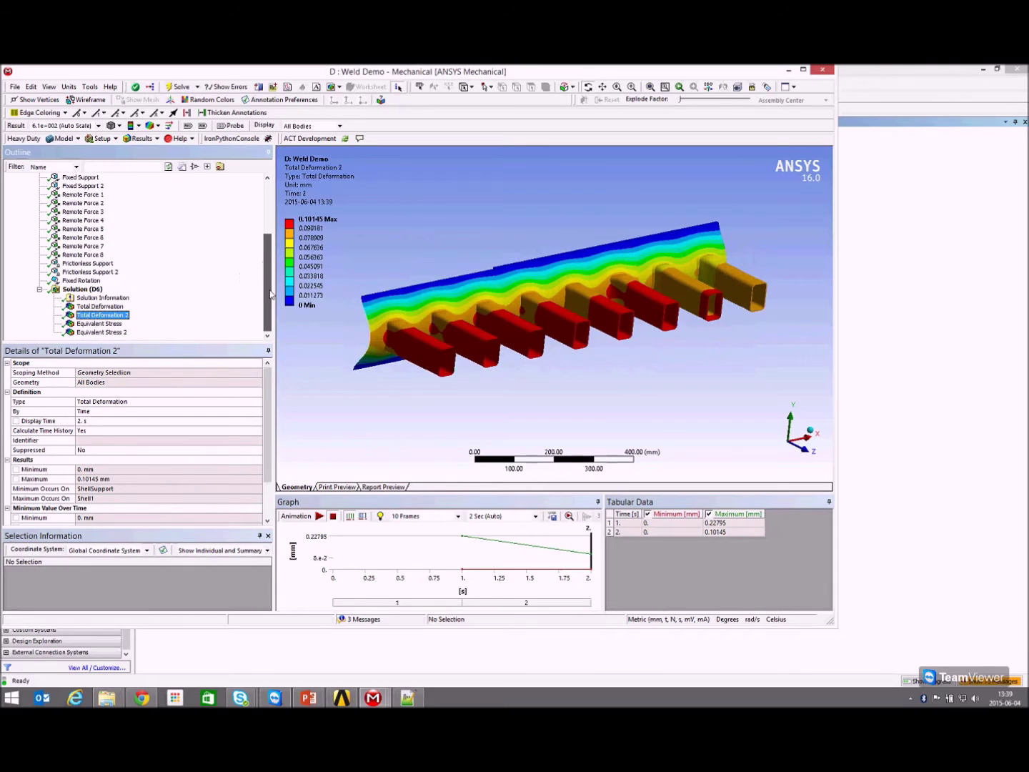
# Compare the Equivalent Stress contour with the Total Deformation contours of the tubes and plates.
pyautogui.click(146, 323)
pyautogui.moveTo(644, 277); pyautogui.dragTo(622, 293, button='middle')
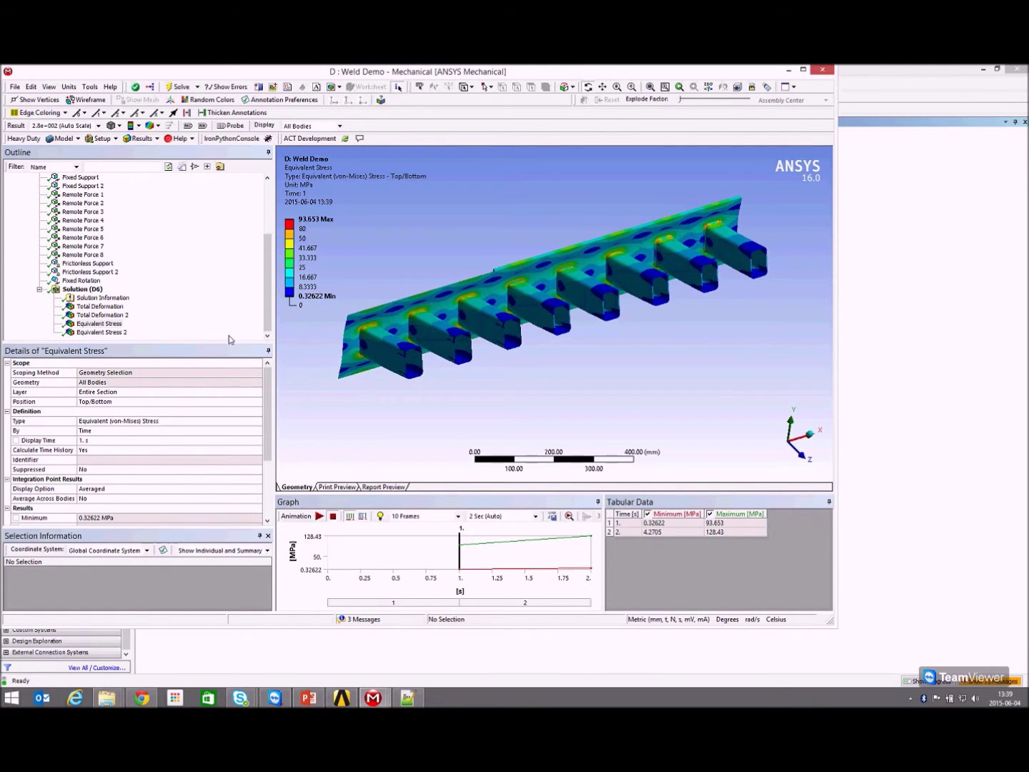
pyautogui.click(88, 315)
pyautogui.click(91, 306)
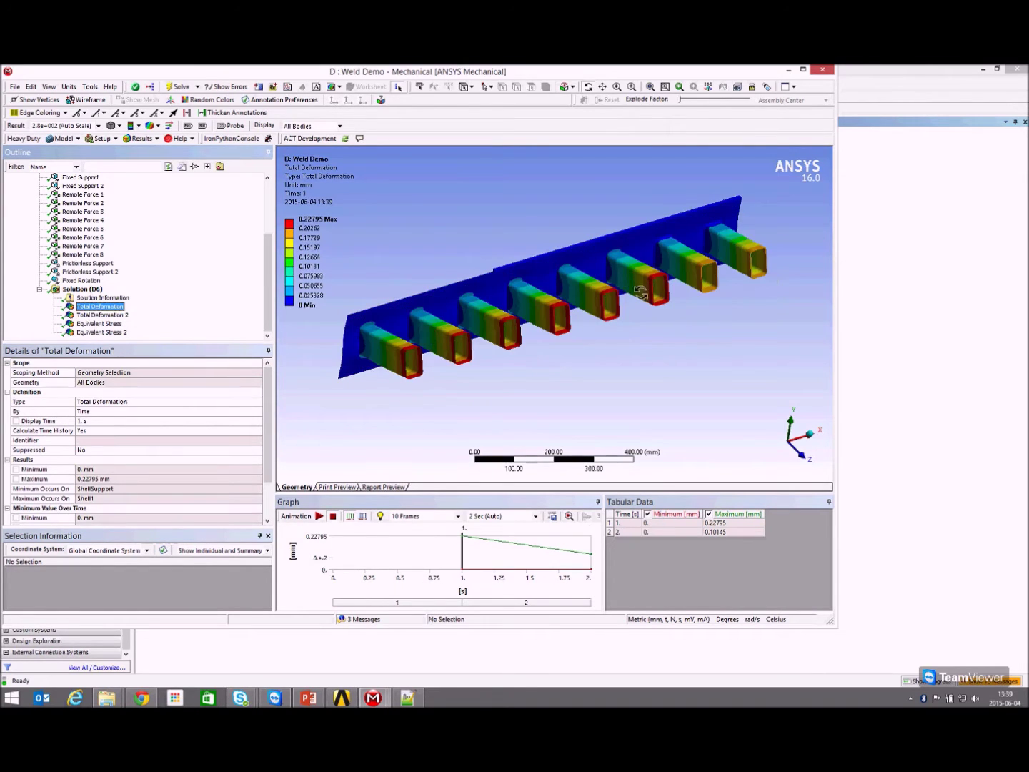
pyautogui.click(706, 251)
pyautogui.moveTo(705, 256); pyautogui.dragTo(639, 280)
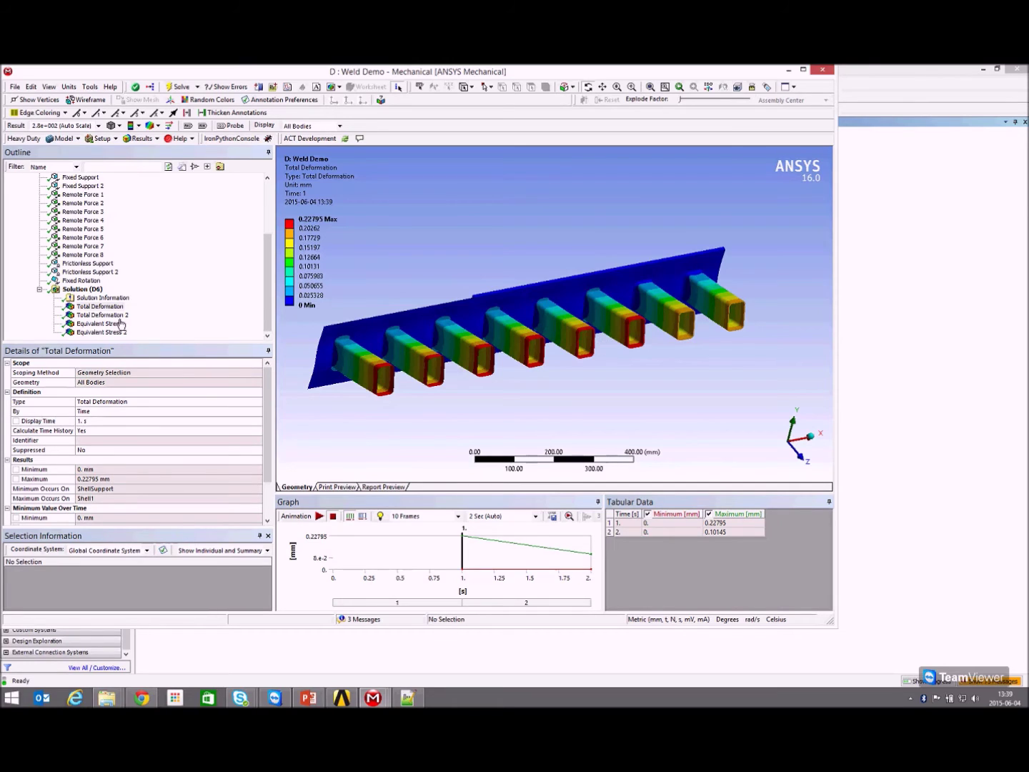
# Add a Weld Strength result to the solution.
pyautogui.click(81, 289)
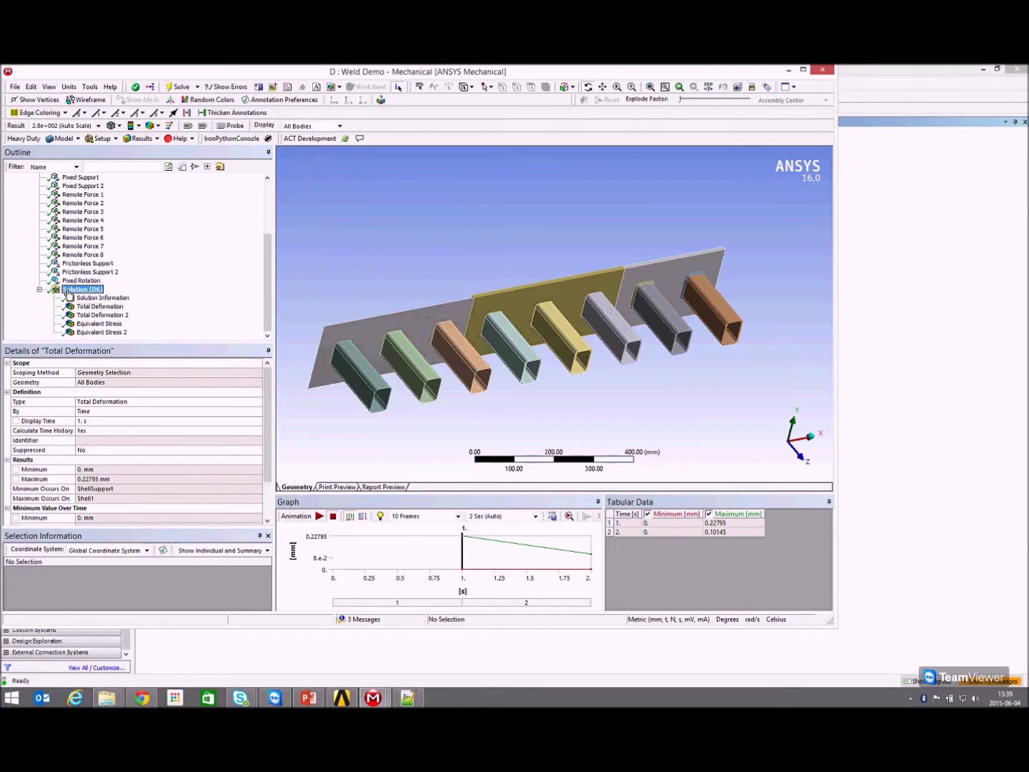
pyautogui.click(134, 139)
pyautogui.click(159, 182)
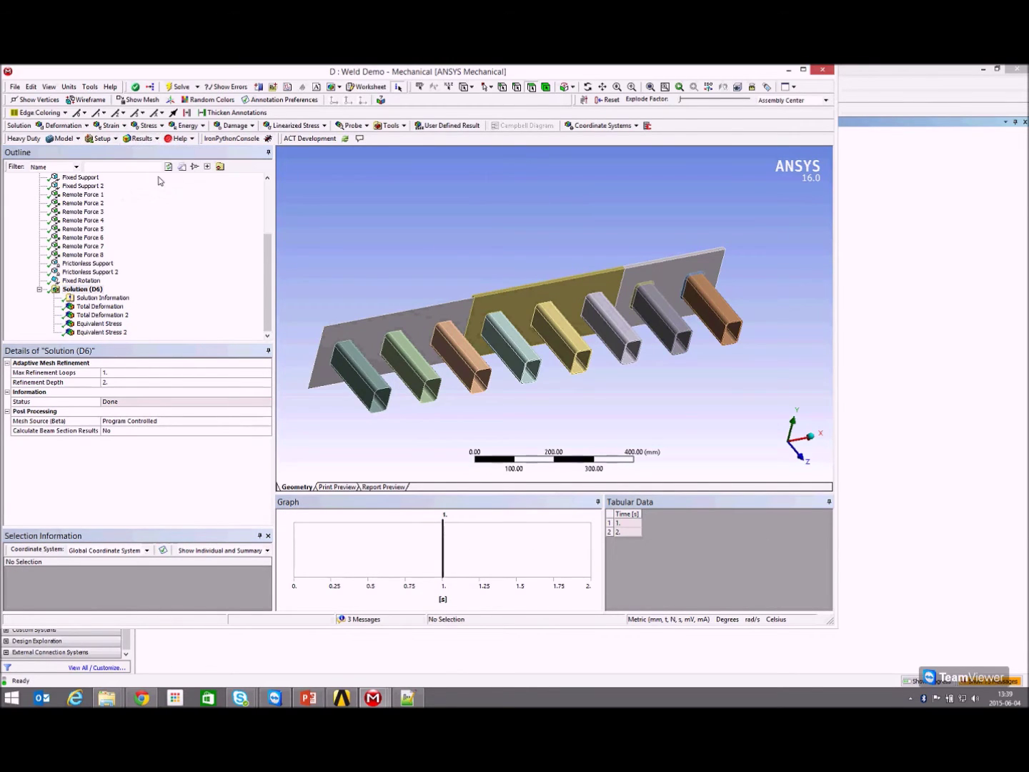
# Scope the weld section to the edges around all eight tube ends at the plates, using Extend to Limits from one upper edge per tube.
pyautogui.click(109, 390)
pyautogui.click(392, 336)
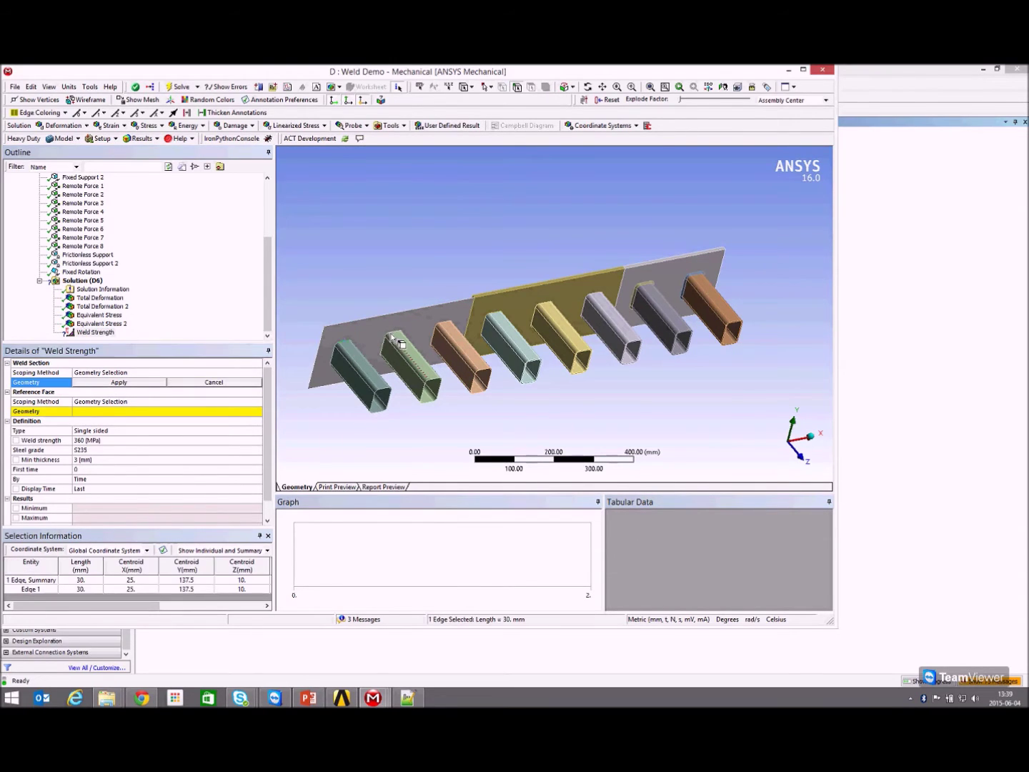
pyautogui.keyDown('ctrl'); pyautogui.click(423, 325); pyautogui.keyUp('ctrl')
pyautogui.keyDown('ctrl'); pyautogui.click(447, 324); pyautogui.keyUp('ctrl')
pyautogui.keyDown('ctrl'); pyautogui.click(505, 316); pyautogui.keyUp('ctrl')
pyautogui.keyDown('ctrl'); pyautogui.click(551, 306); pyautogui.keyUp('ctrl')
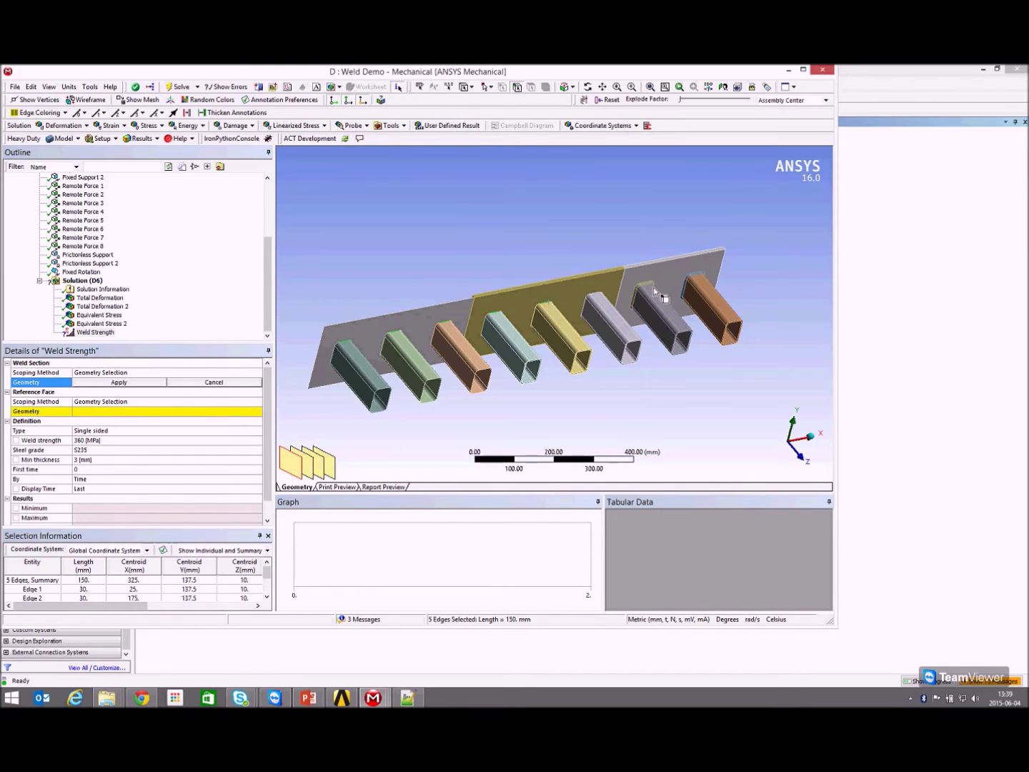
pyautogui.keyDown('ctrl'); pyautogui.click(599, 295); pyautogui.keyUp('ctrl')
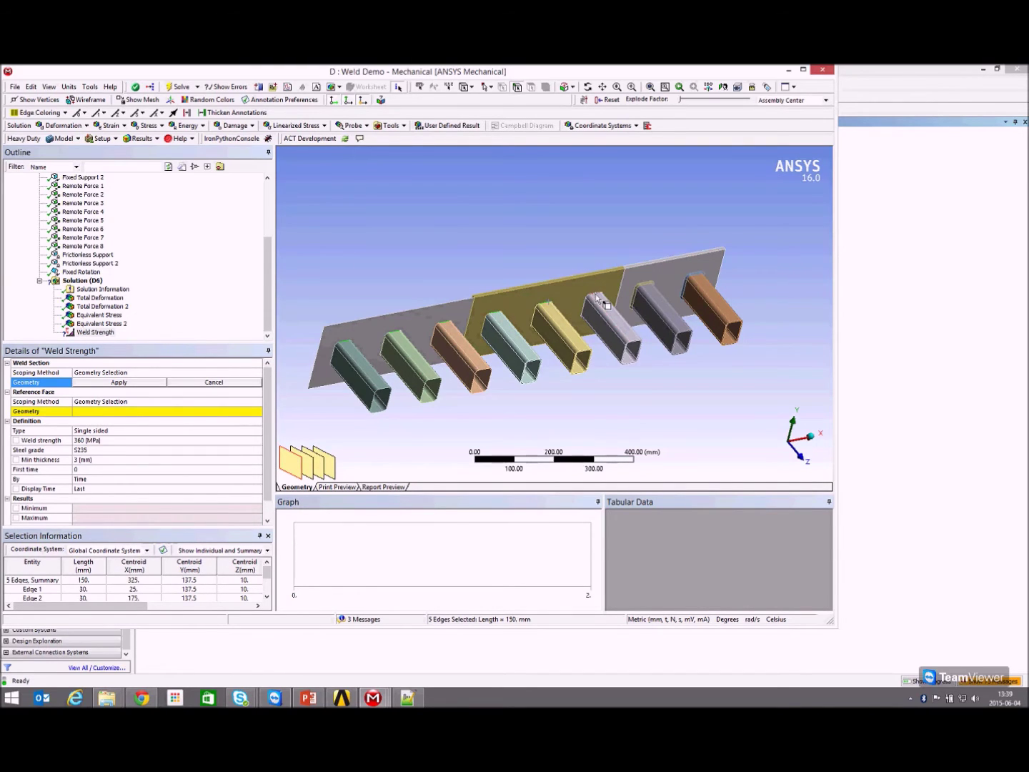
pyautogui.keyDown('ctrl'); pyautogui.click(647, 287); pyautogui.keyUp('ctrl')
pyautogui.keyDown('ctrl'); pyautogui.click(697, 278); pyautogui.keyUp('ctrl')
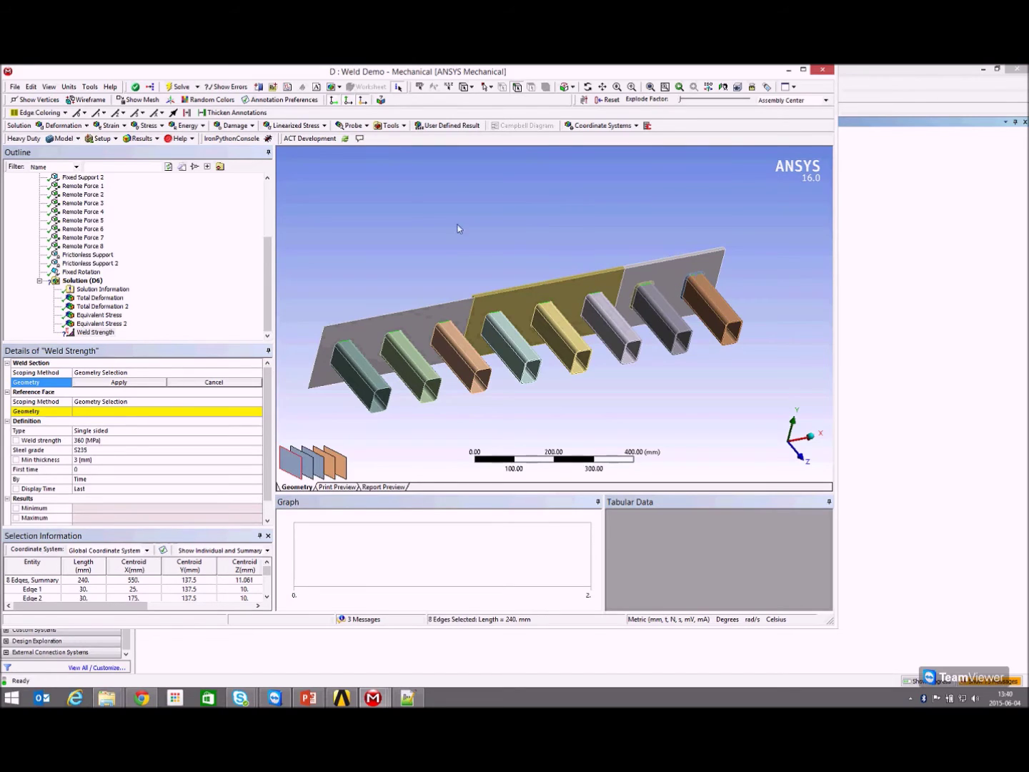
pyautogui.click(571, 86)
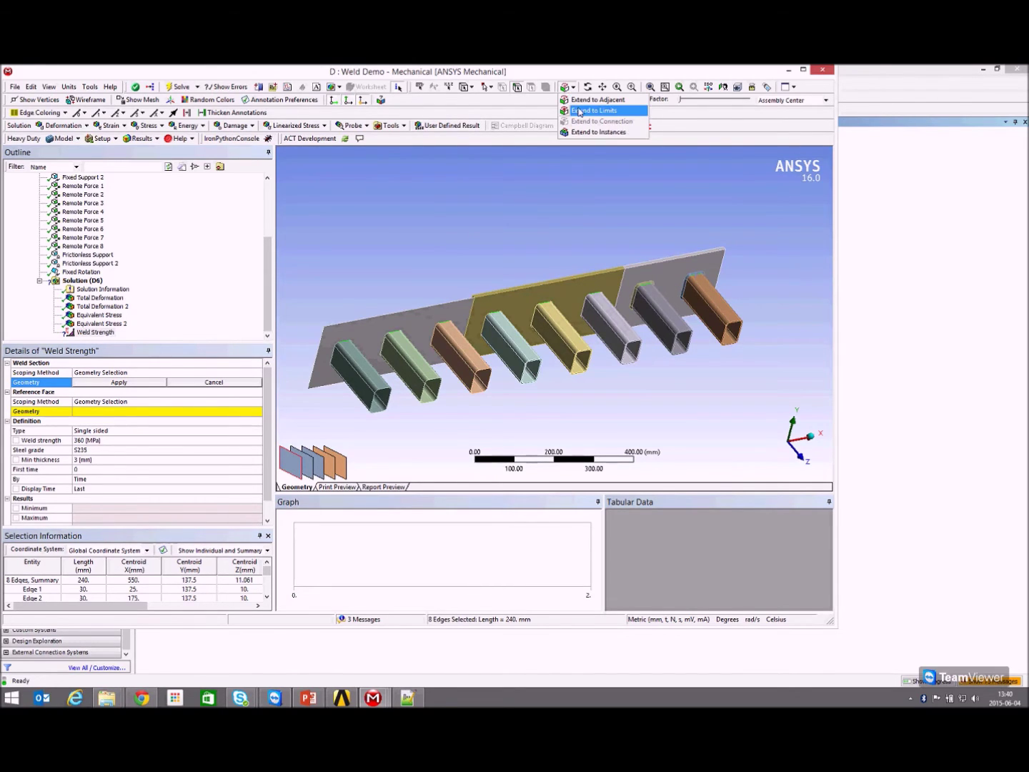
pyautogui.click(593, 110)
pyautogui.click(148, 383)
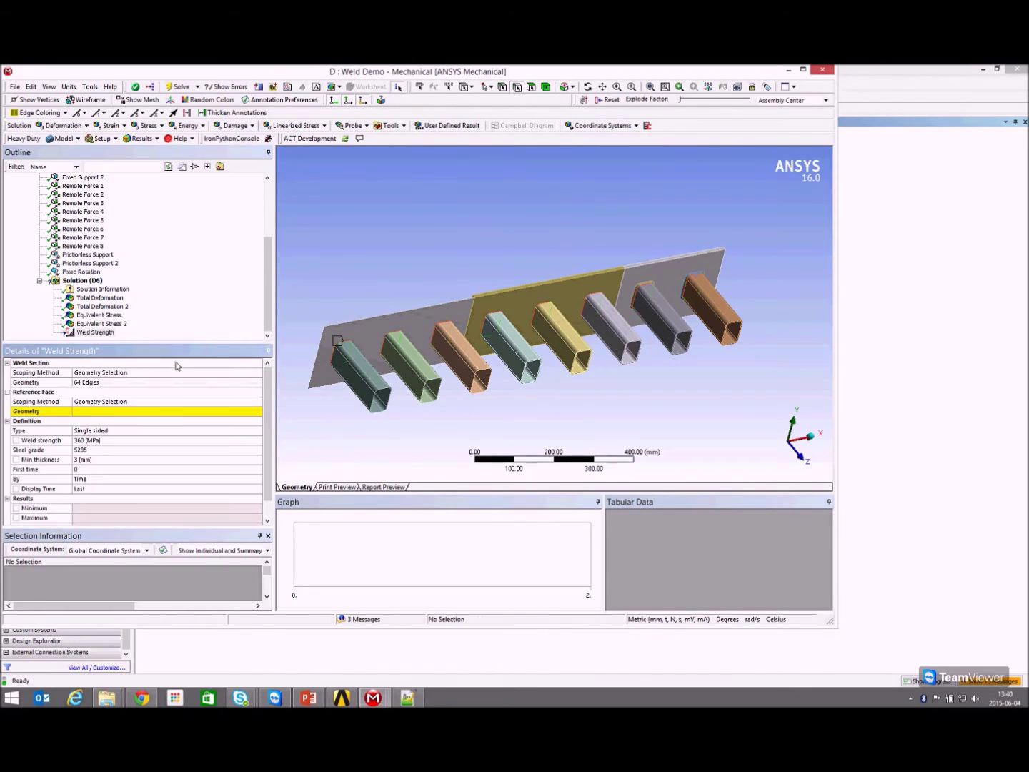
# Hide the seventh tube and select the upper faces of the first six tubes as reference faces.
pyautogui.click(660, 320)
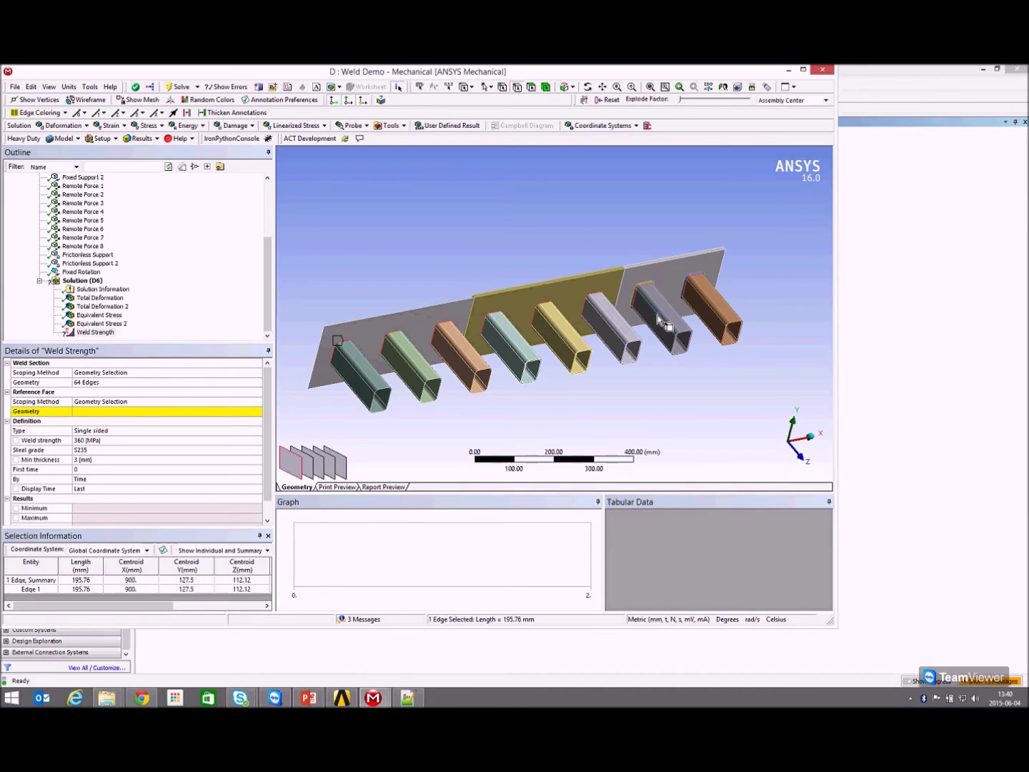
pyautogui.press('F9')
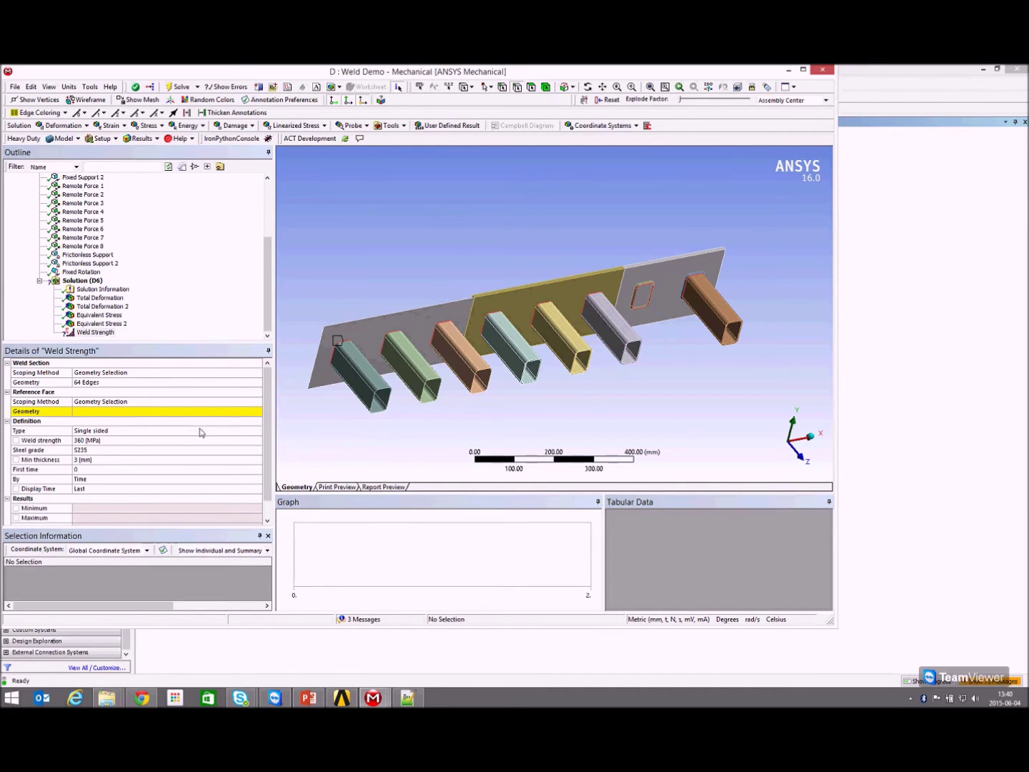
pyautogui.click(101, 412)
pyautogui.click(374, 376)
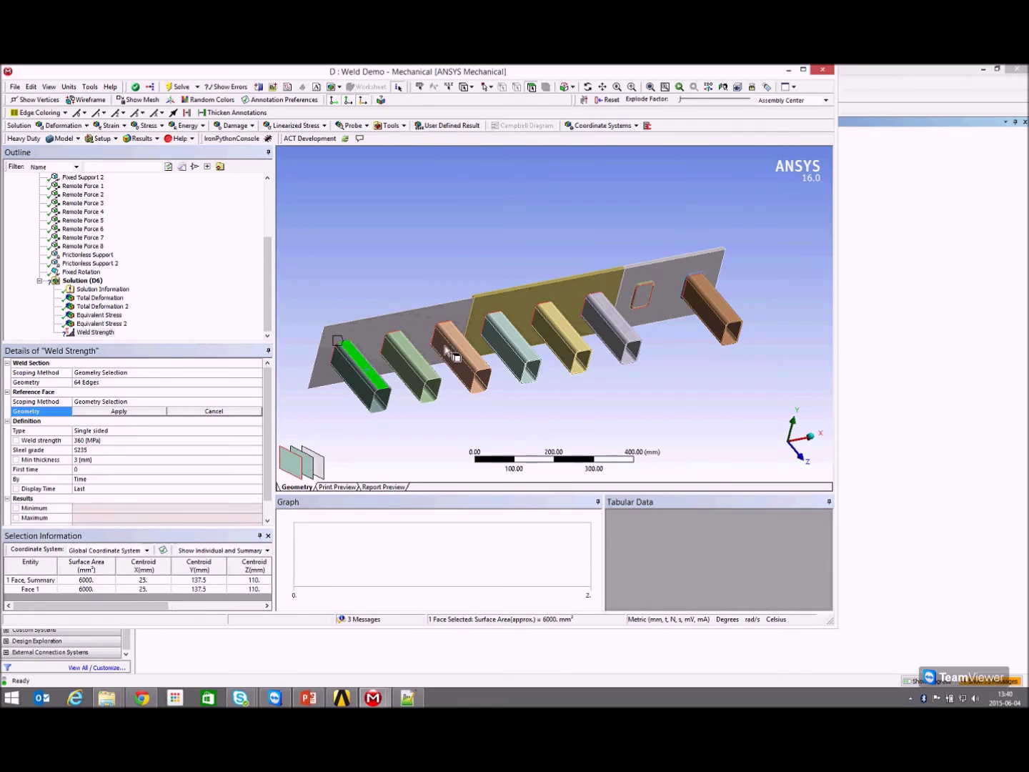
pyautogui.keyDown('ctrl'); pyautogui.click(420, 366); pyautogui.keyUp('ctrl')
pyautogui.keyDown('ctrl'); pyautogui.click(466, 349); pyautogui.keyUp('ctrl')
pyautogui.keyDown('ctrl'); pyautogui.click(511, 335); pyautogui.keyUp('ctrl')
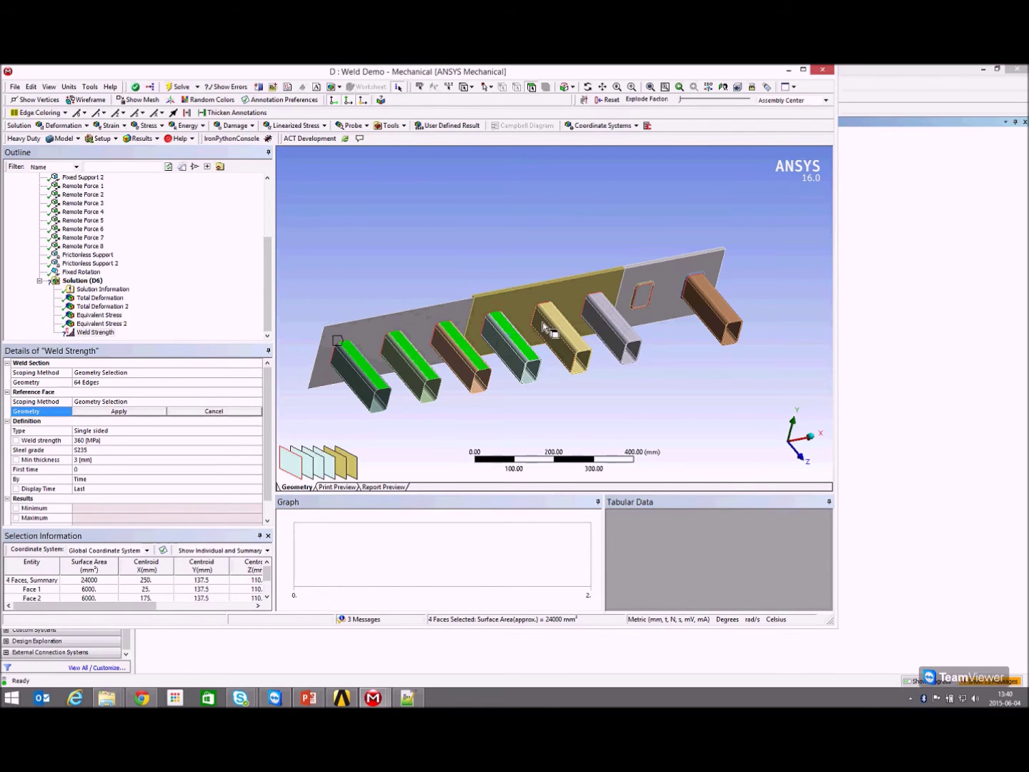
pyautogui.keyDown('ctrl'); pyautogui.click(558, 319); pyautogui.keyUp('ctrl')
pyautogui.keyDown('ctrl'); pyautogui.click(604, 318); pyautogui.keyUp('ctrl')
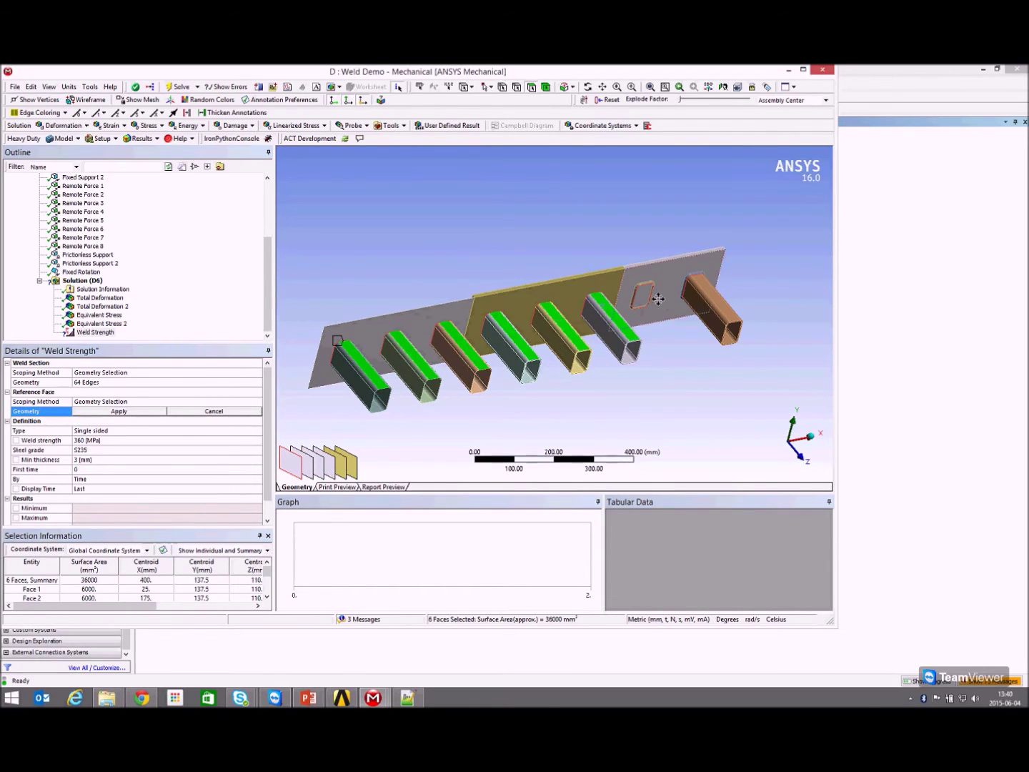
# Add the lower face of the short weld collar at the hidden seventh tube and assign the reference face selection.
pyautogui.moveTo(654, 298); pyautogui.dragTo(652, 322, button='middle')
pyautogui.scroll(3, 665, 314)
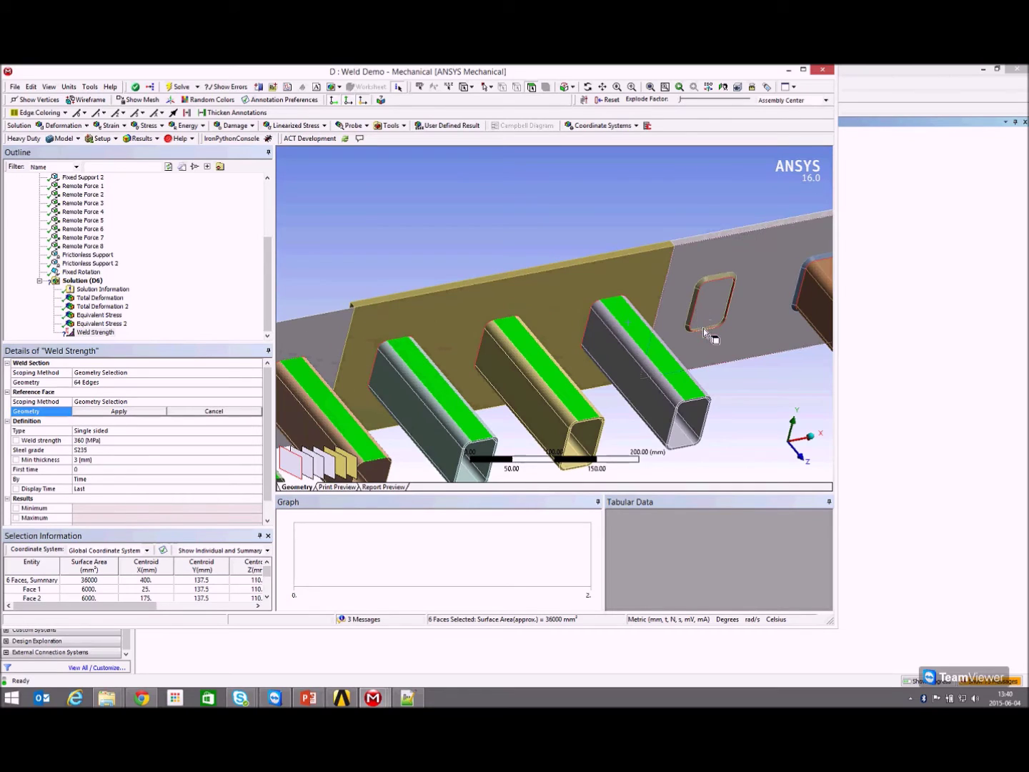
pyautogui.keyDown('ctrl'); pyautogui.click(704, 328); pyautogui.keyUp('ctrl')
pyautogui.keyDown('ctrl'); pyautogui.moveTo(728, 291); pyautogui.dragTo(644, 265, button='middle'); pyautogui.keyUp('ctrl')
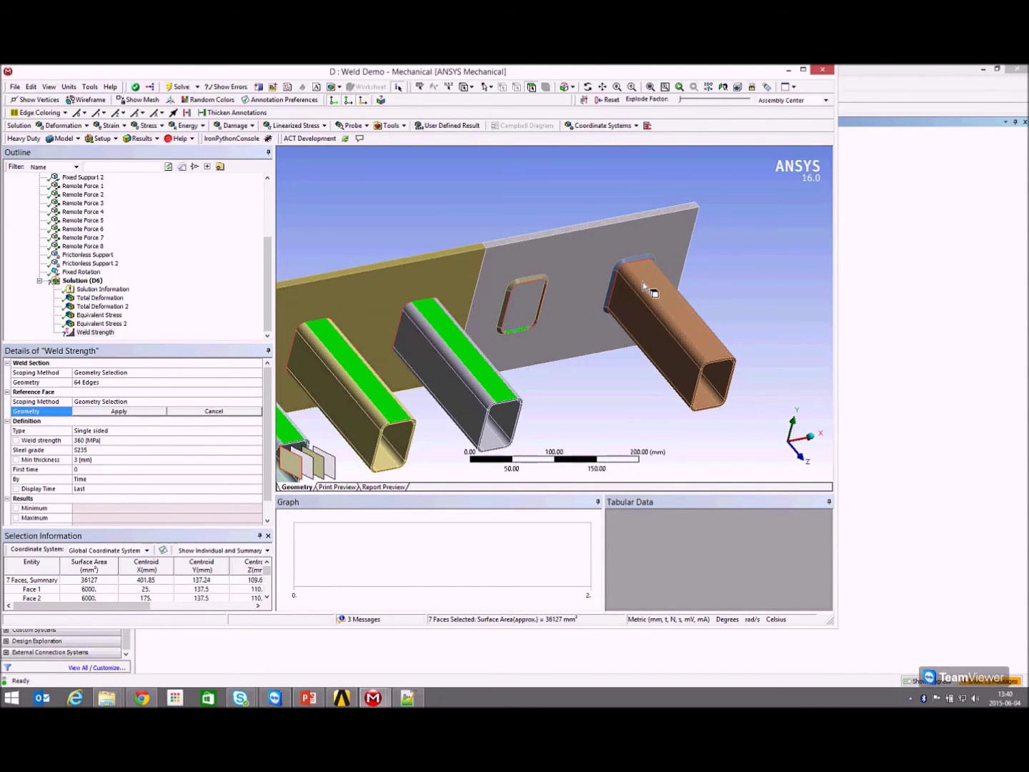
pyautogui.click(119, 412)
# Hide the eighth tube, add its weld collar's lower face, and extend the reference faces to their limits around every tube.
pyautogui.click(644, 315)
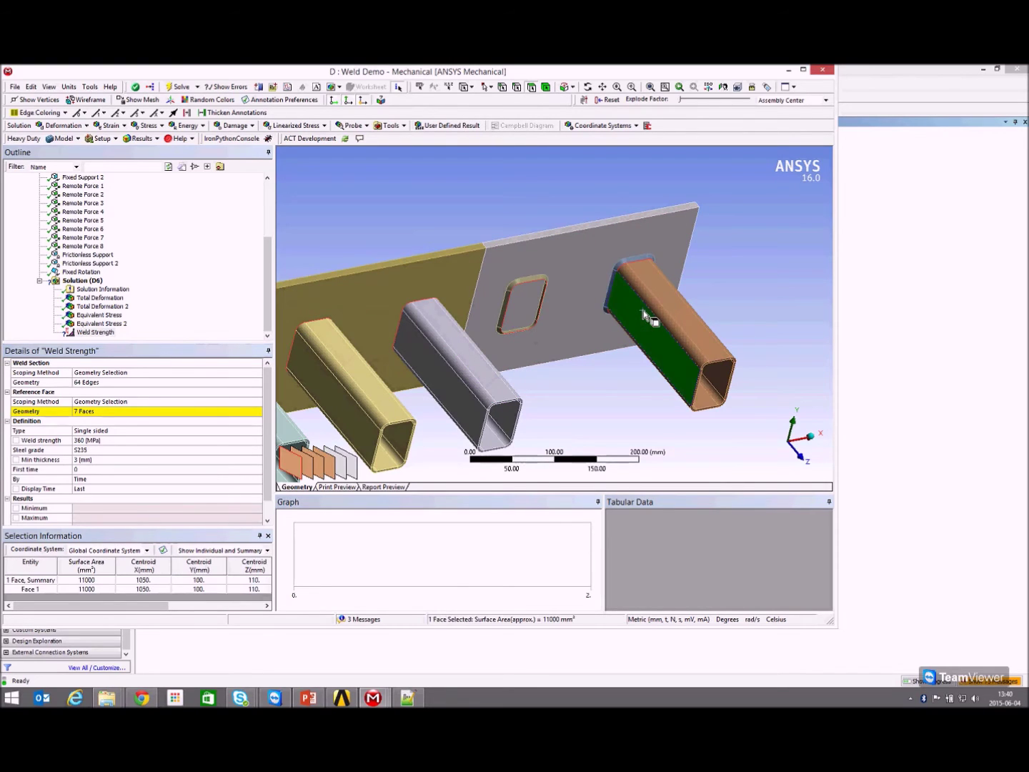
pyautogui.press('F9')
pyautogui.click(93, 414)
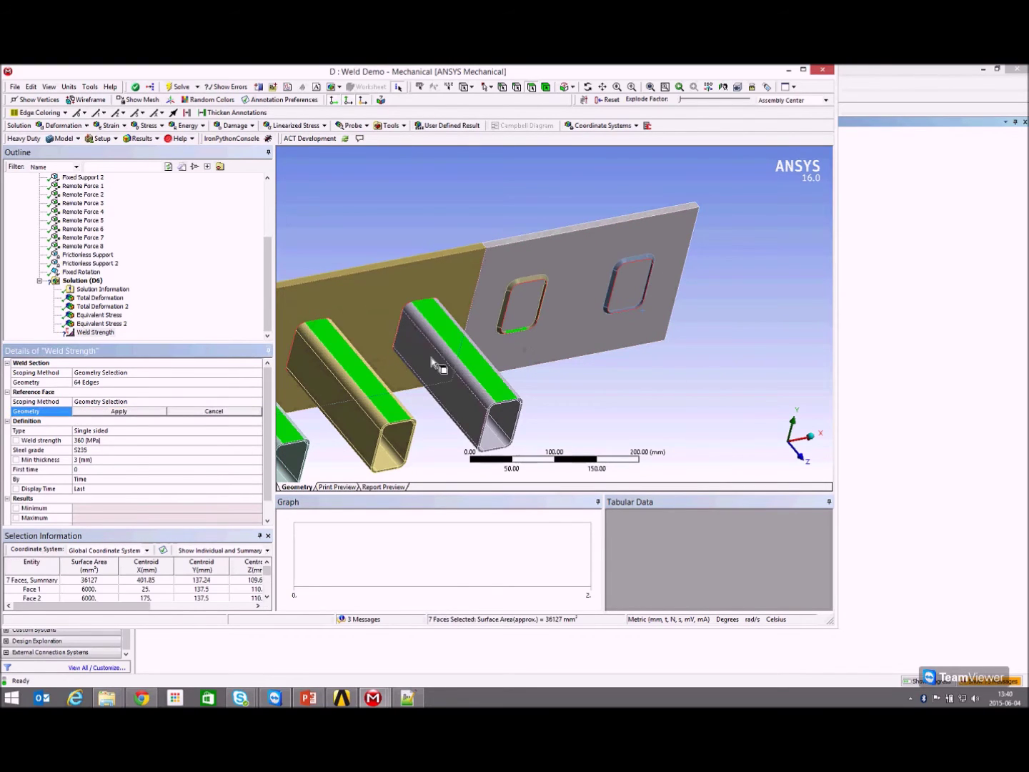
pyautogui.keyDown('ctrl'); pyautogui.click(626, 308); pyautogui.keyUp('ctrl')
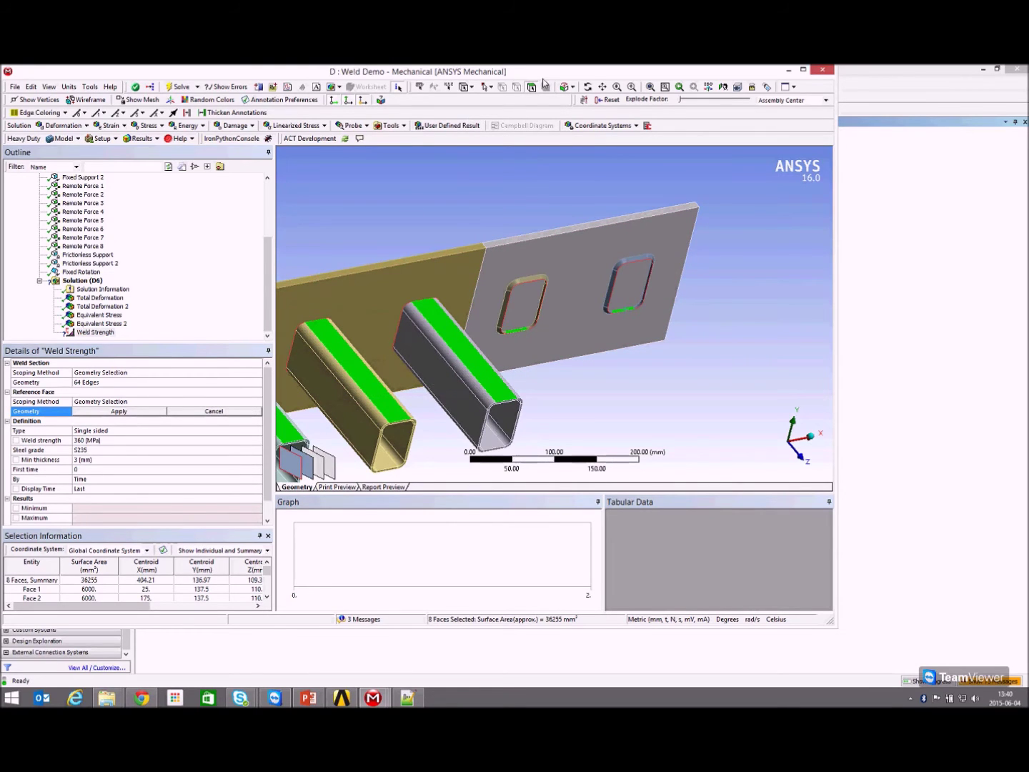
pyautogui.click(572, 86)
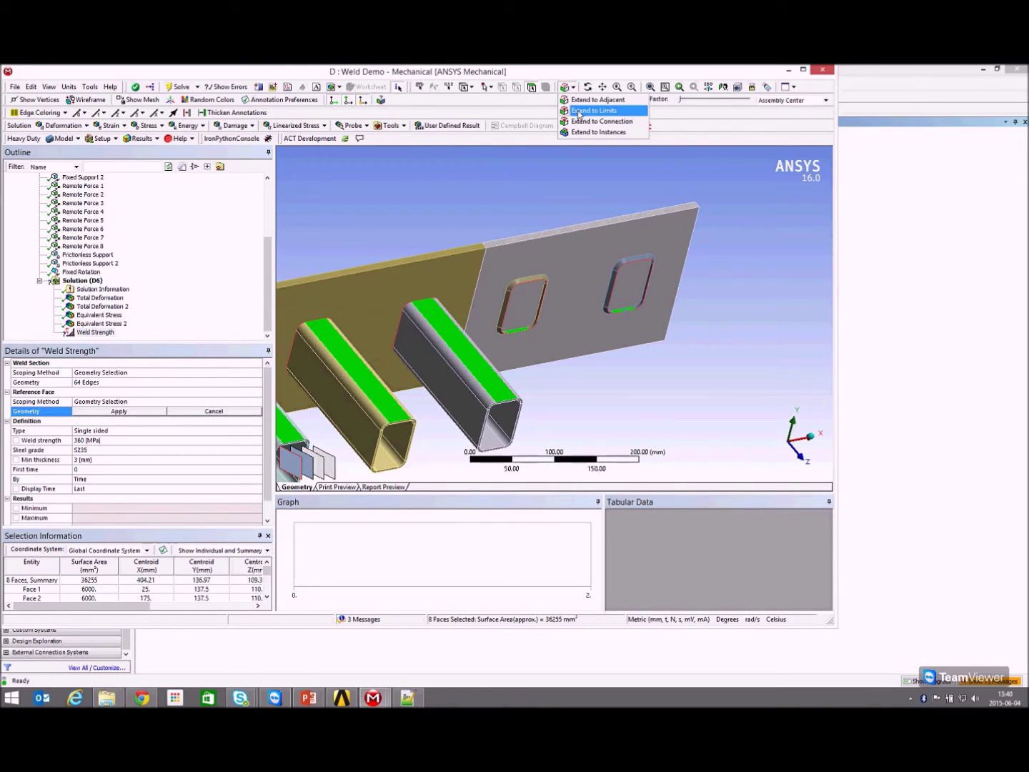
pyautogui.click(581, 112)
pyautogui.click(147, 412)
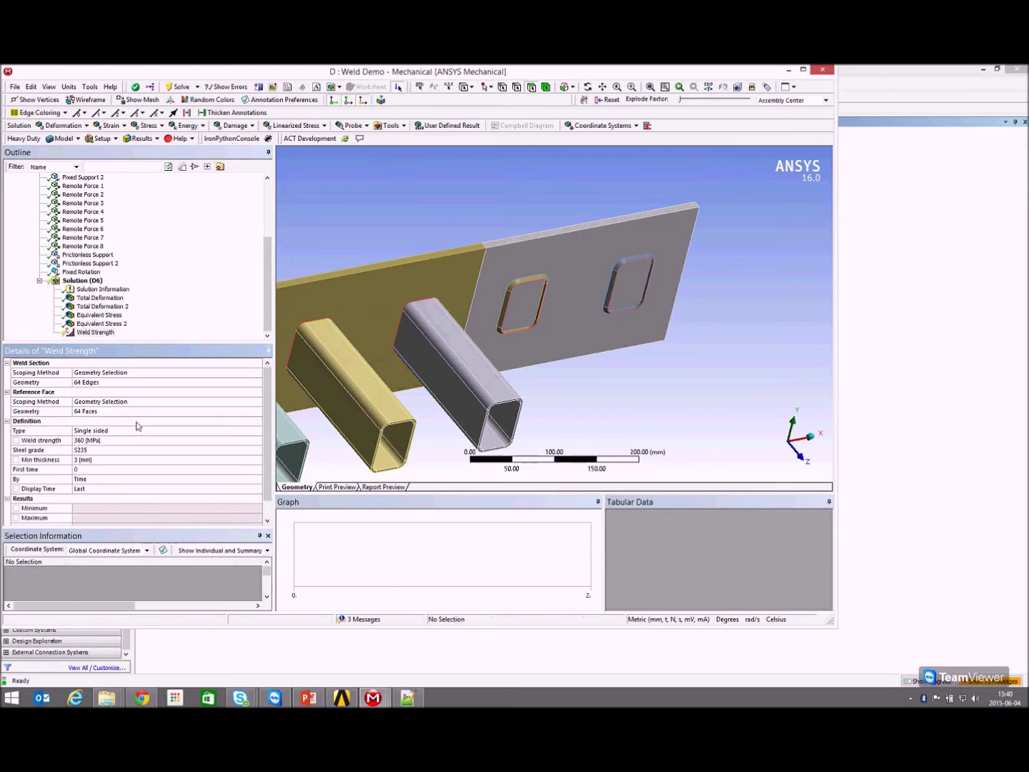
# Show the hidden tubes again and check the weld edges along the whole row.
pyautogui.scroll(-3, 593, 351)
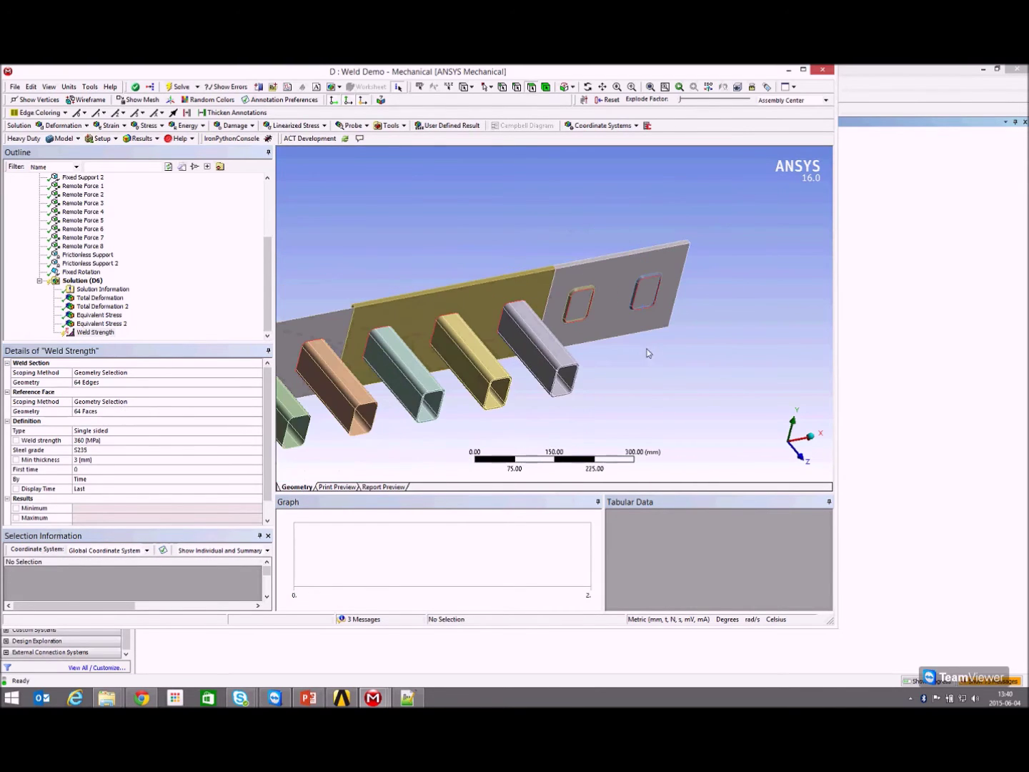
pyautogui.moveTo(546, 325); pyautogui.dragTo(537, 351, button='middle')
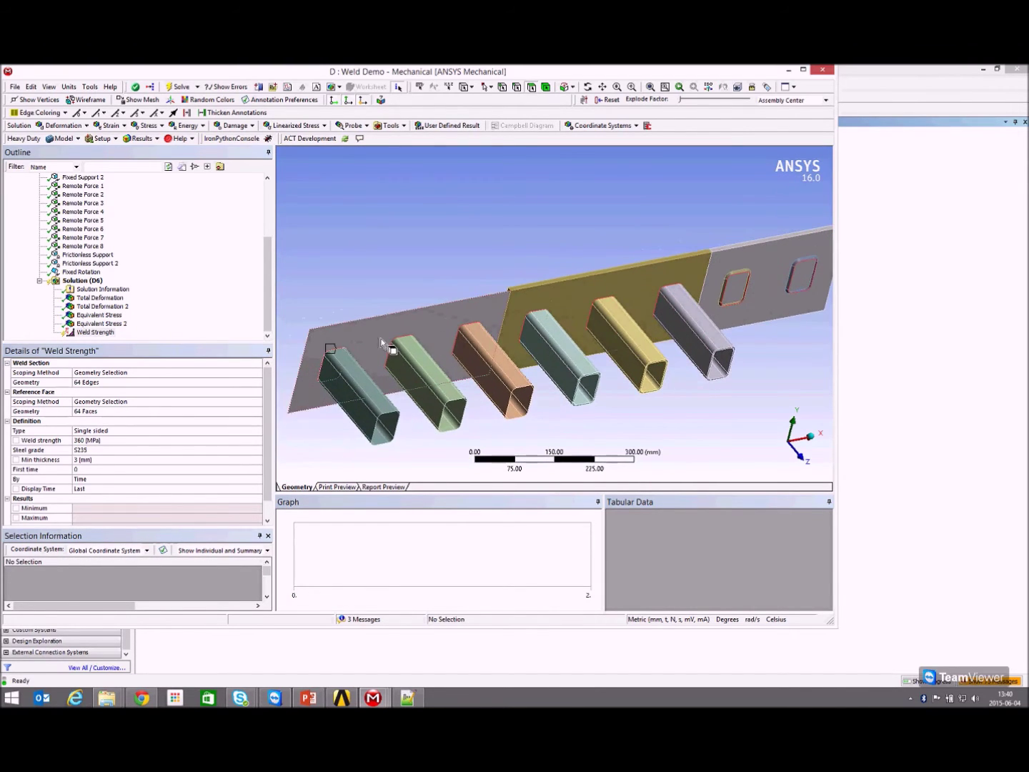
pyautogui.rightClick(416, 256)
pyautogui.click(454, 287)
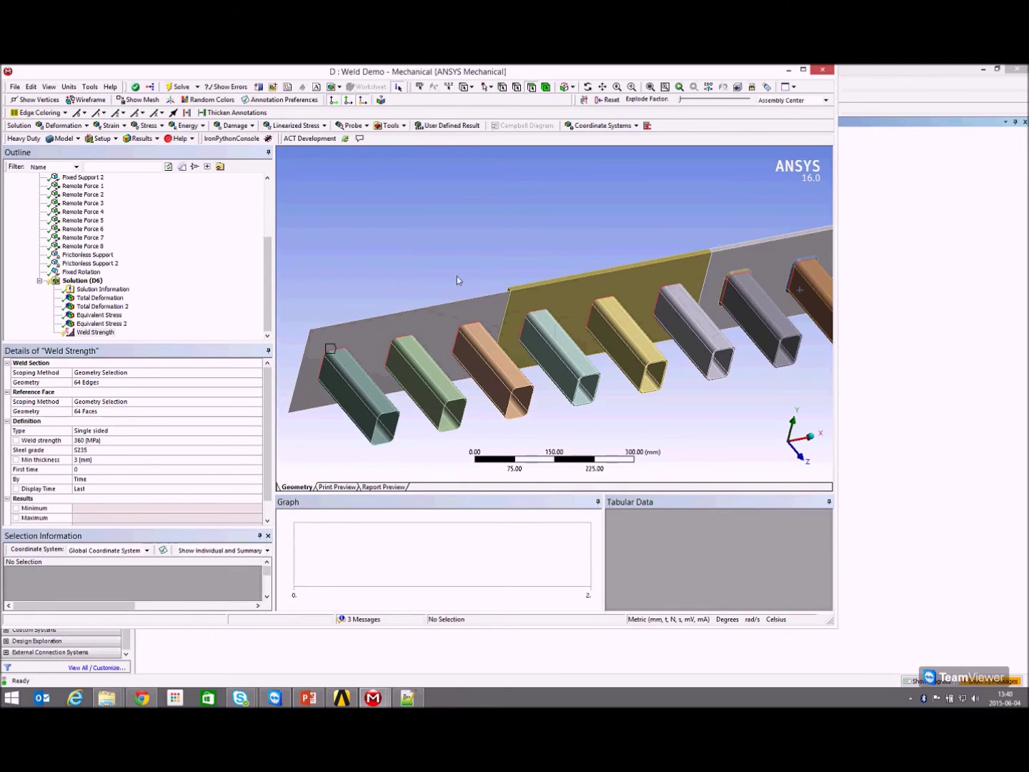
pyautogui.moveTo(619, 254); pyautogui.dragTo(567, 248, button='middle')
pyautogui.keyDown('ctrl'); pyautogui.moveTo(603, 315); pyautogui.dragTo(647, 265, button='middle'); pyautogui.keyUp('ctrl')
pyautogui.moveTo(646, 265); pyautogui.dragTo(551, 267, button='middle')
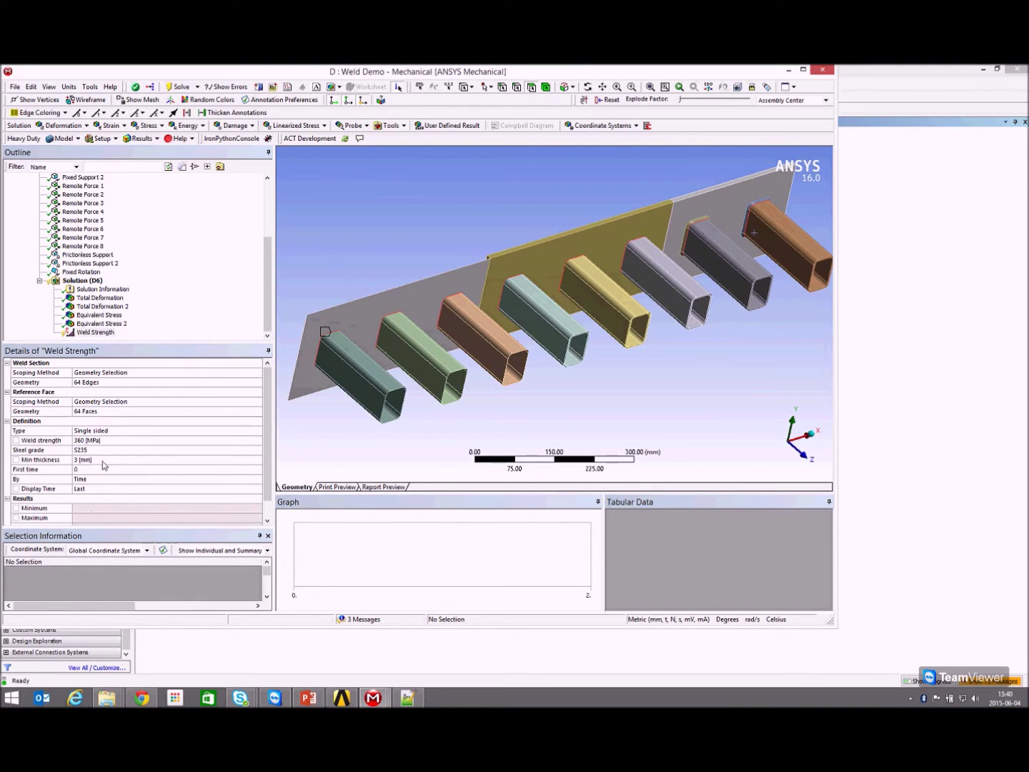
# Evaluate the Weld Strength result at the last time and display its contour along the weld edges.
pyautogui.rightClick(81, 333)
pyautogui.click(111, 356)
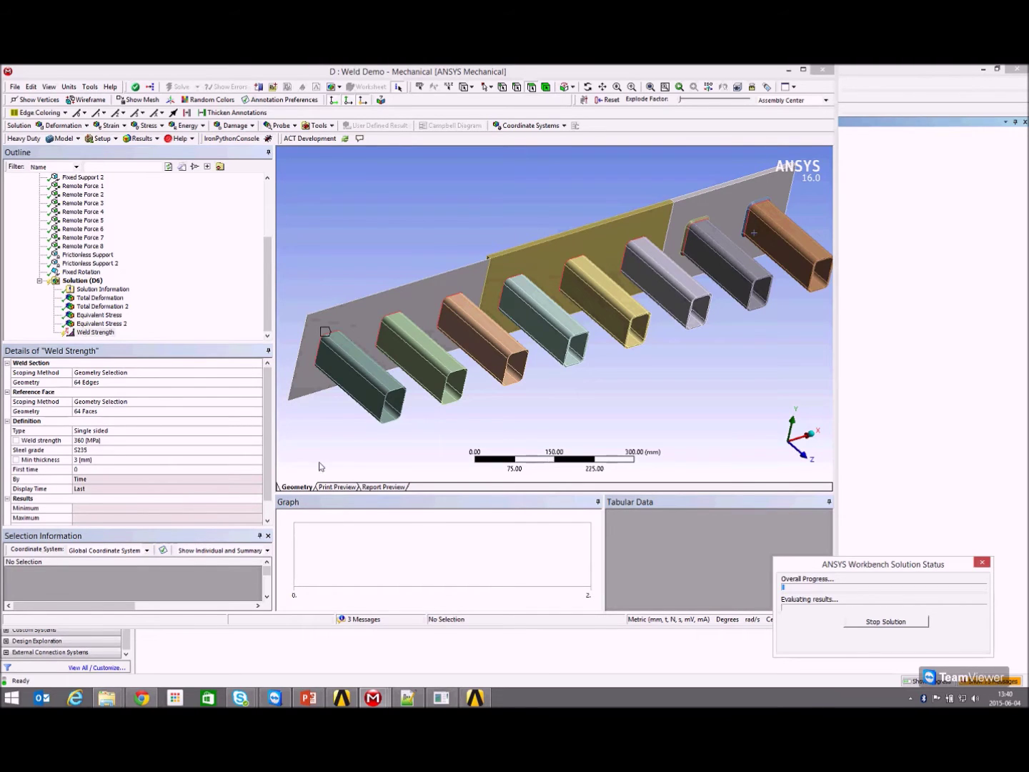
pyautogui.moveTo(624, 269)
pyautogui.mouseDown()
pyautogui.moveTo(614, 247)
pyautogui.moveTo(624, 260)
pyautogui.mouseUp()
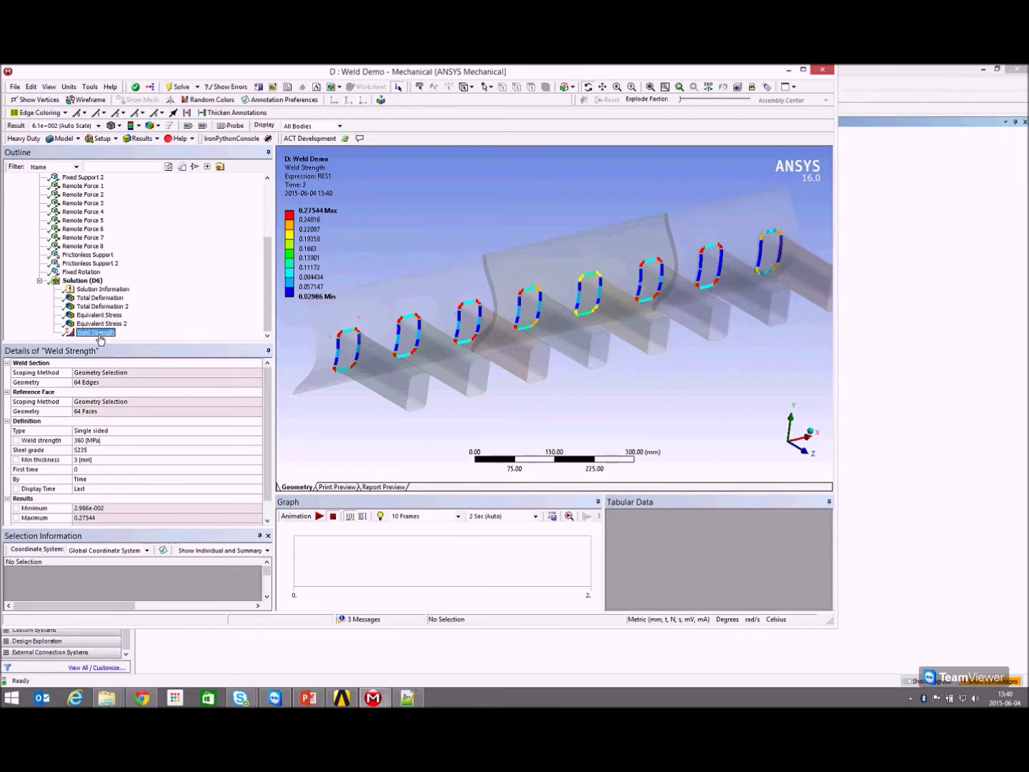
pyautogui.click(98, 333)
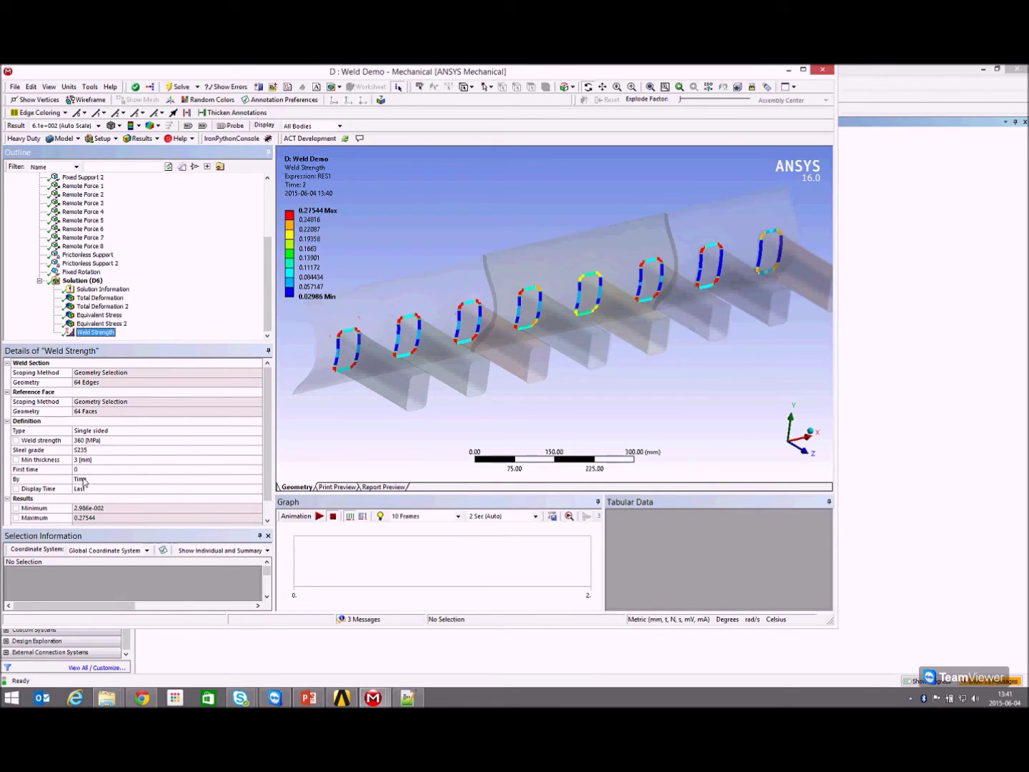
# Set the Weld Strength display time to 1 s and evaluate the result again.
pyautogui.click(89, 489)
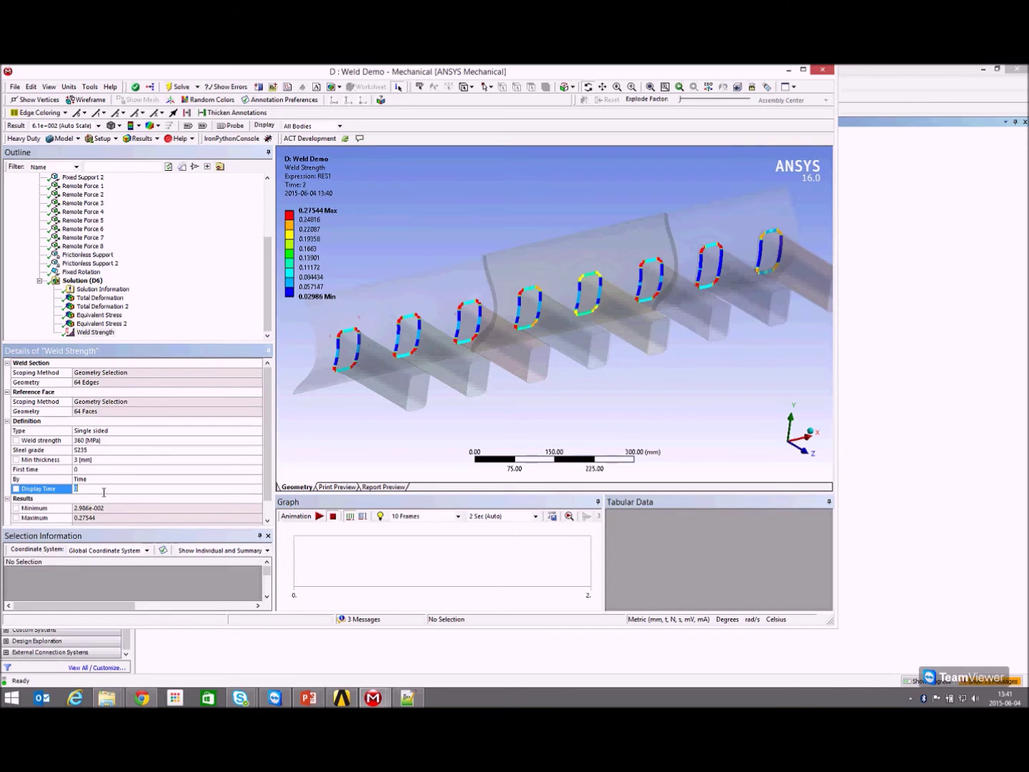
pyautogui.write('1')
pyautogui.press('Return')
pyautogui.rightClick(91, 332)
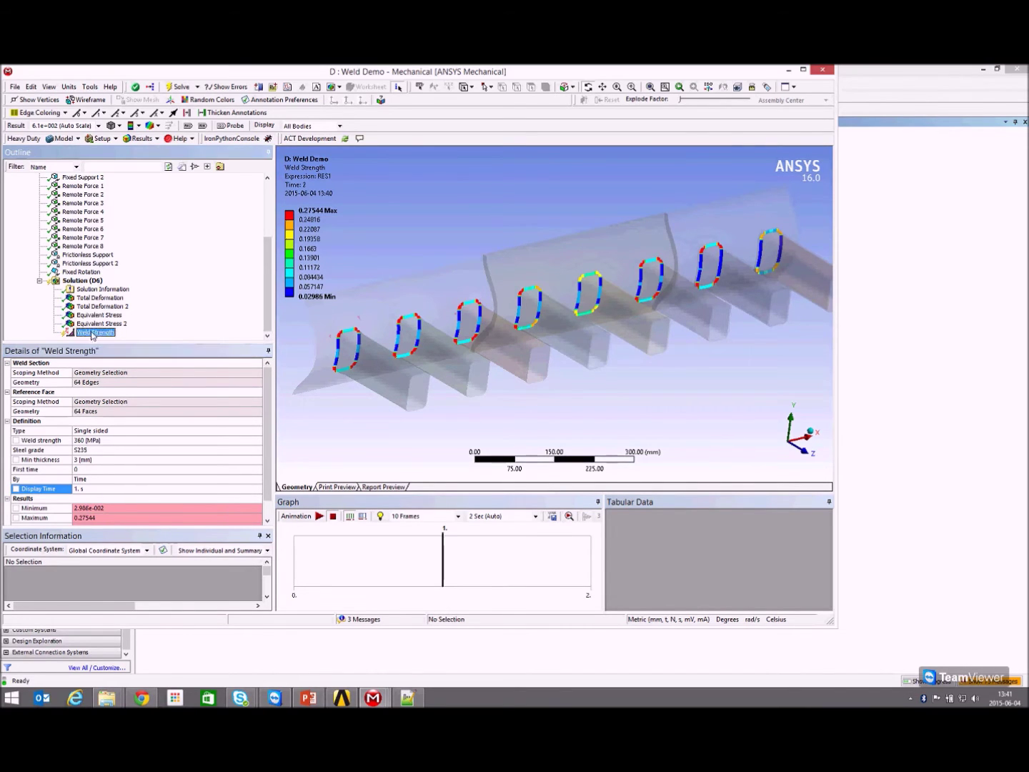
pyautogui.click(114, 354)
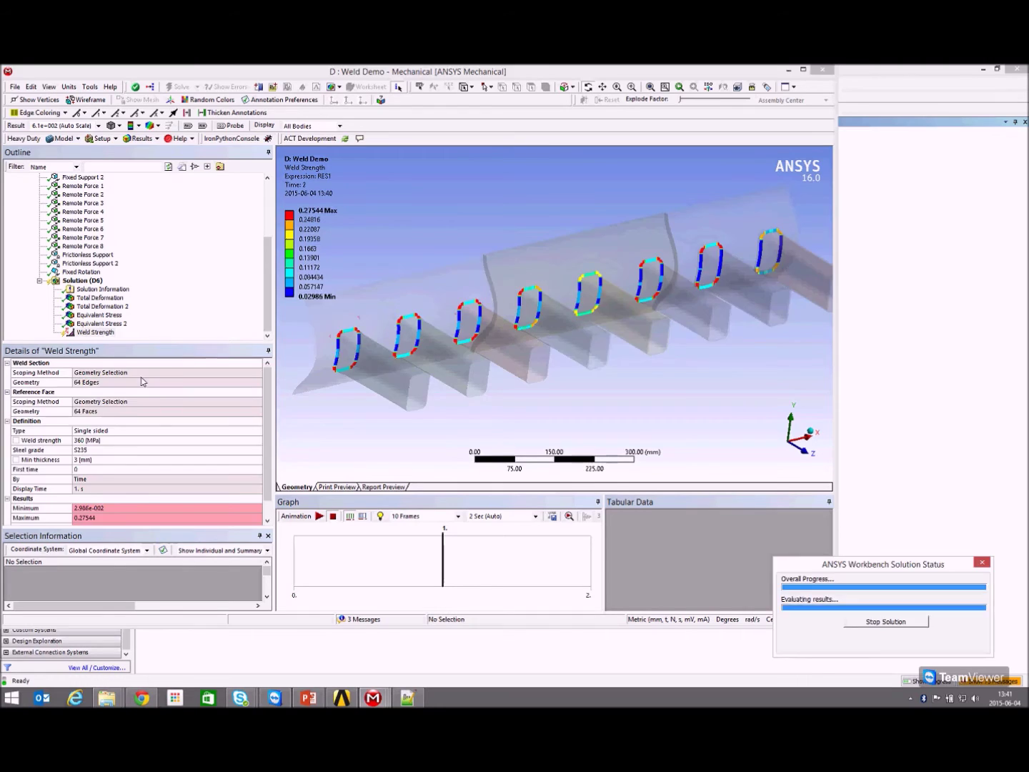
pyautogui.moveTo(674, 247)
pyautogui.mouseDown()
pyautogui.moveTo(659, 270)
pyautogui.moveTo(672, 272)
pyautogui.mouseUp()
# Set the Weld Strength display time to 1.5 s, evaluate the result and view its contour along the welds.
pyautogui.click(96, 490)
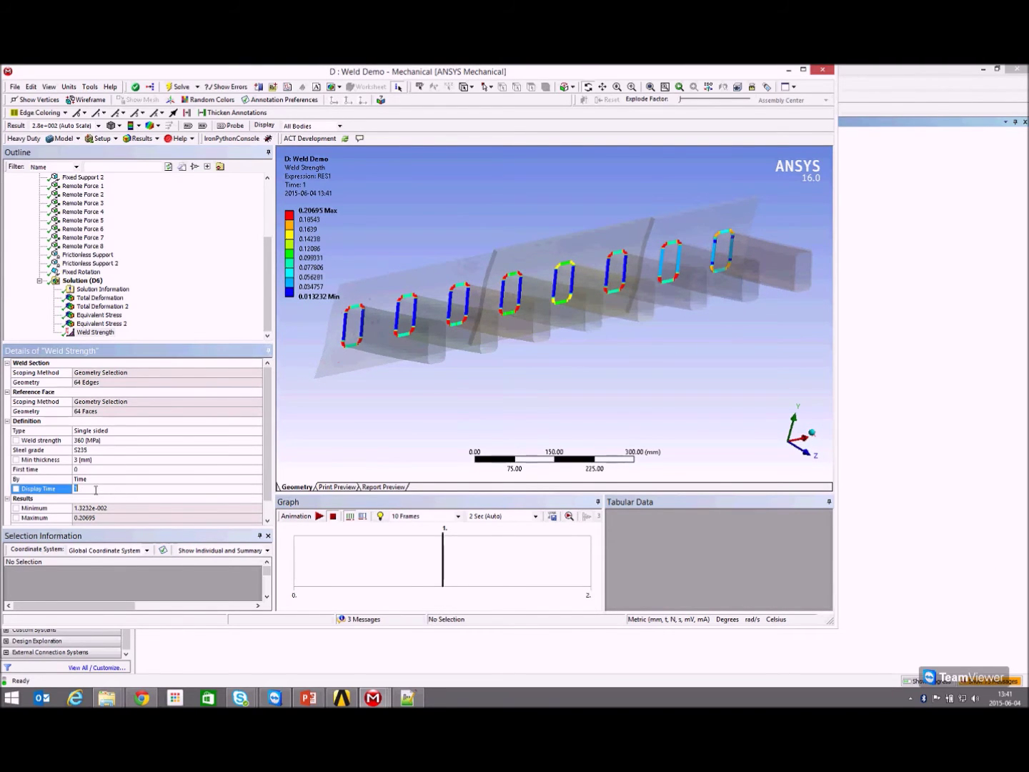
pyautogui.write('1.5')
pyautogui.press('Return')
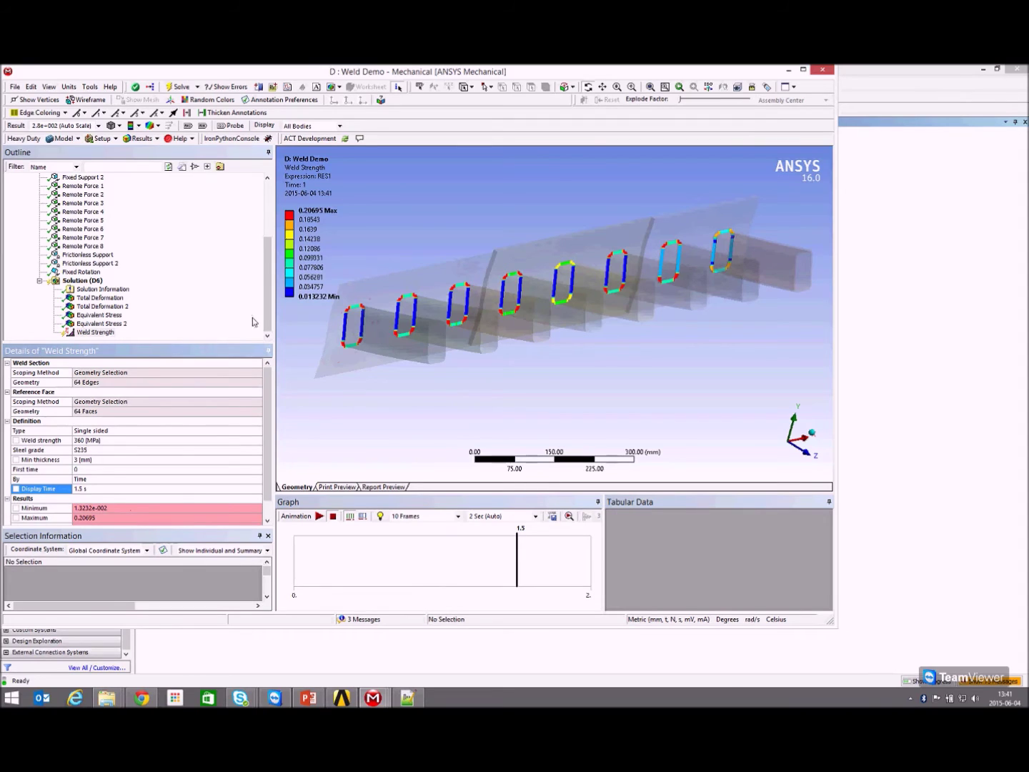
pyautogui.rightClick(107, 333)
pyautogui.click(125, 351)
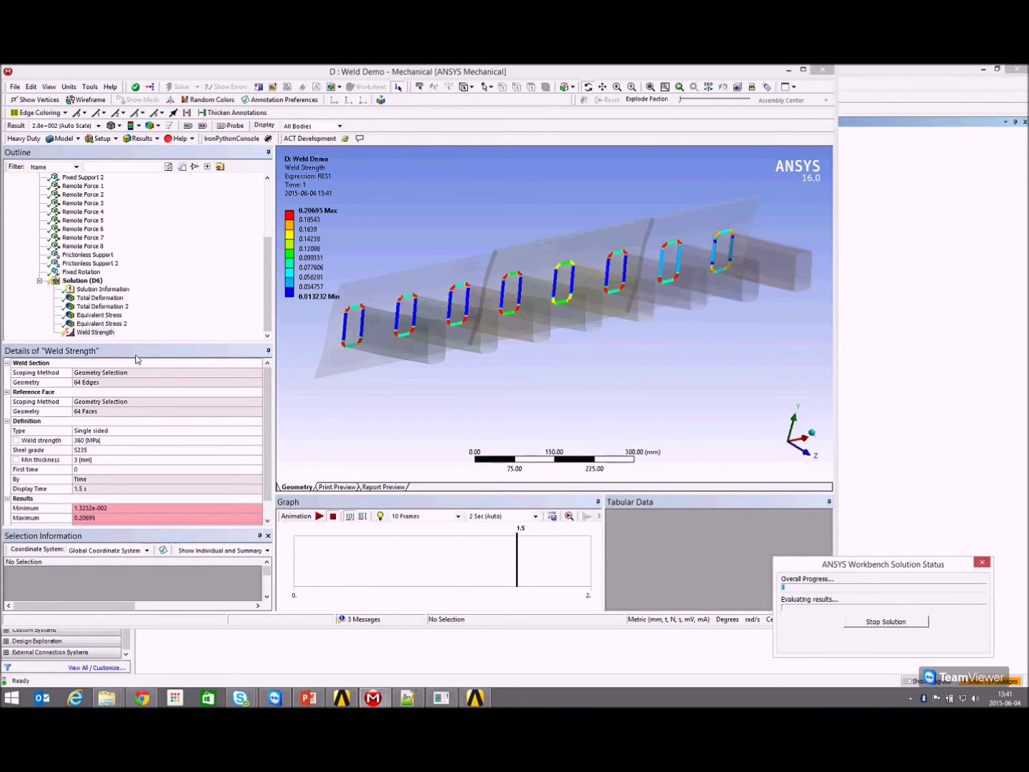
pyautogui.moveTo(620, 292); pyautogui.dragTo(606, 295, button='middle')
pyautogui.moveTo(606, 295)
pyautogui.mouseDown()
pyautogui.moveTo(594, 286)
pyautogui.moveTo(606, 293)
pyautogui.mouseUp()
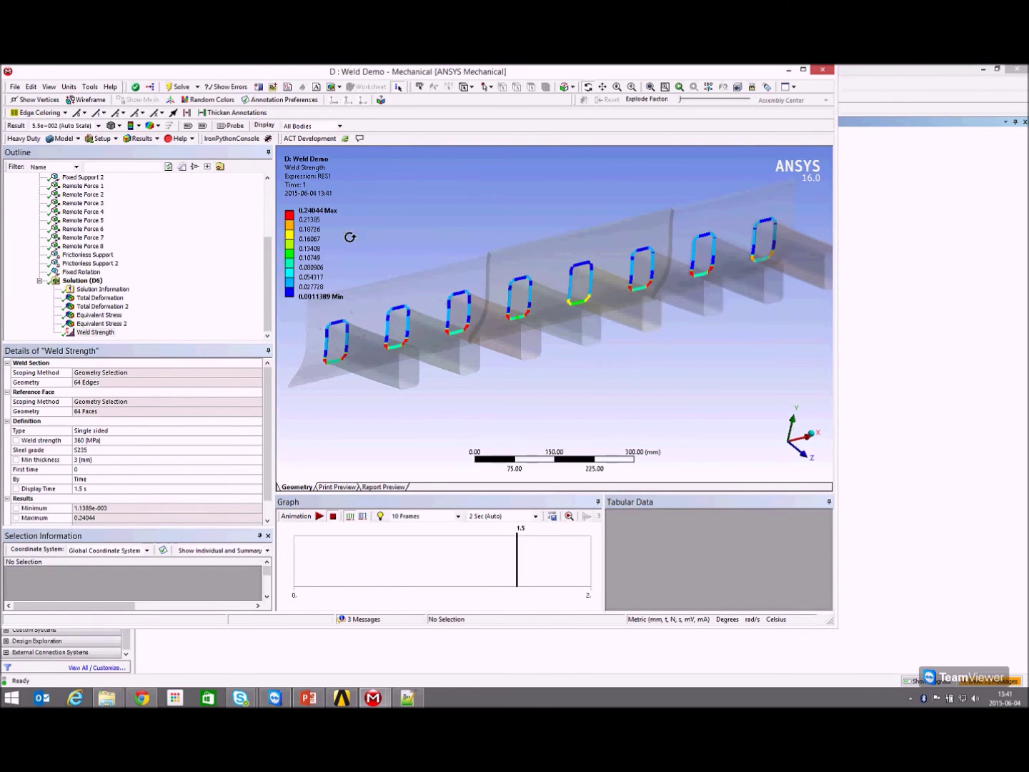
# Set the contour legend's upper limit to 1, and reset the legend to its default range.
pyautogui.click(314, 222)
pyautogui.write('1')
pyautogui.press('Return')
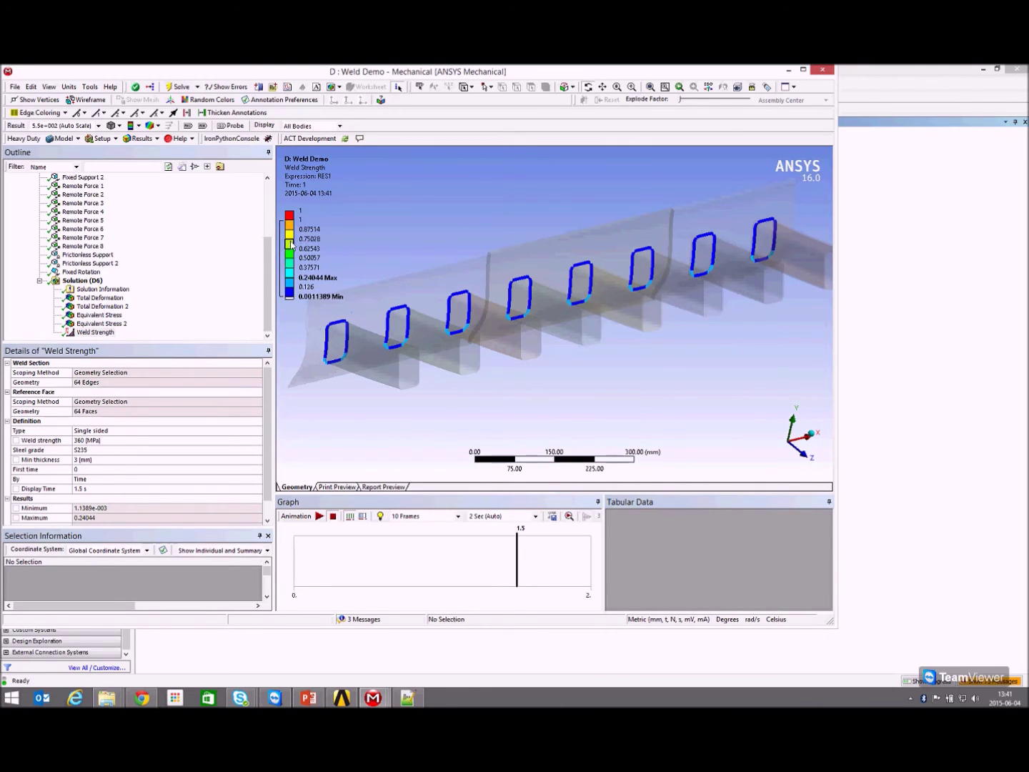
pyautogui.rightClick(293, 239)
pyautogui.click(329, 458)
pyautogui.moveTo(651, 287); pyautogui.dragTo(501, 309)
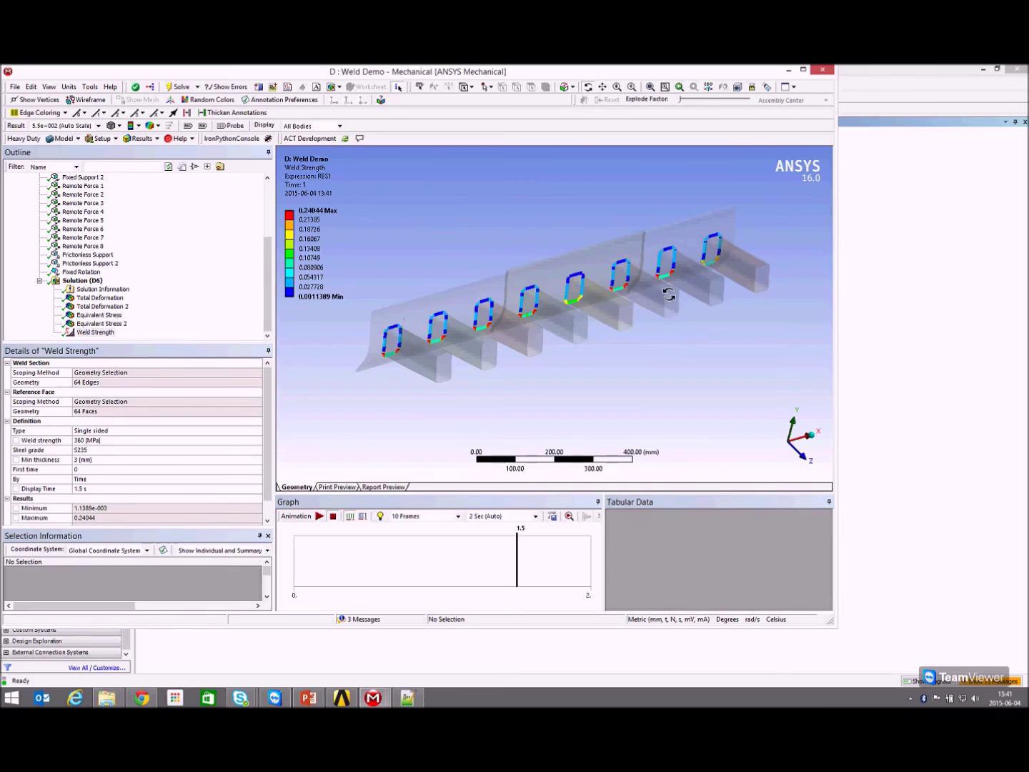
pyautogui.moveTo(725, 248); pyautogui.dragTo(665, 305)
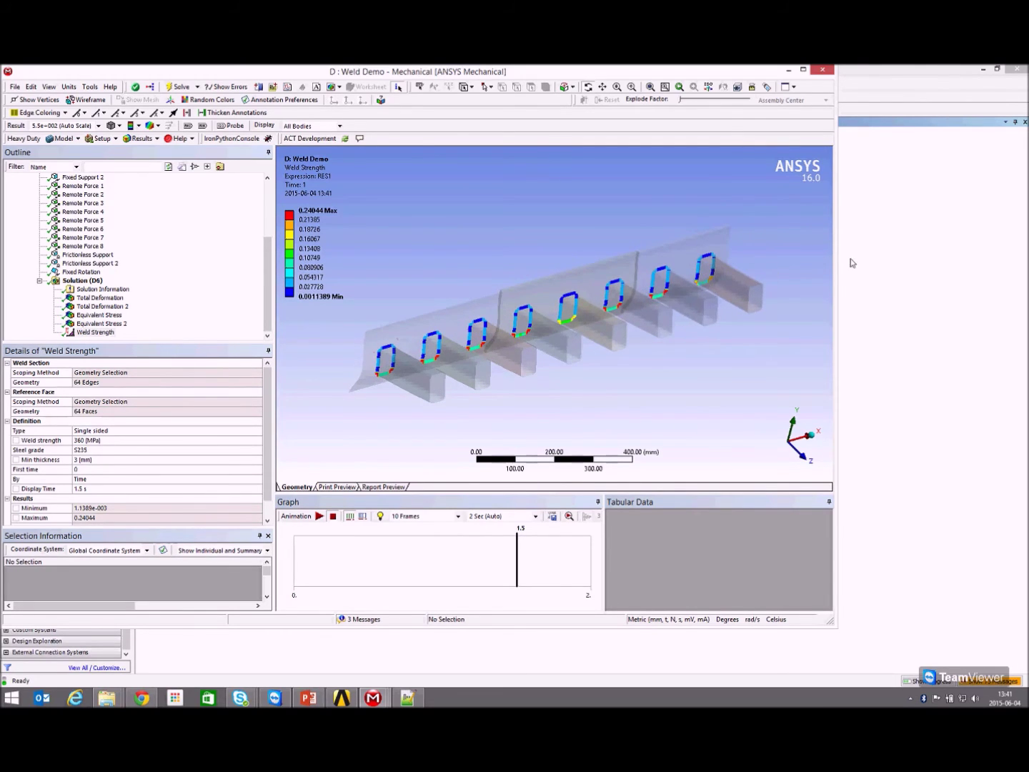
# Open Weld_Strength_1.lis from the solution's solver files directory and review the listed weld section results.
pyautogui.click(100, 283)
pyautogui.rightClick(102, 285)
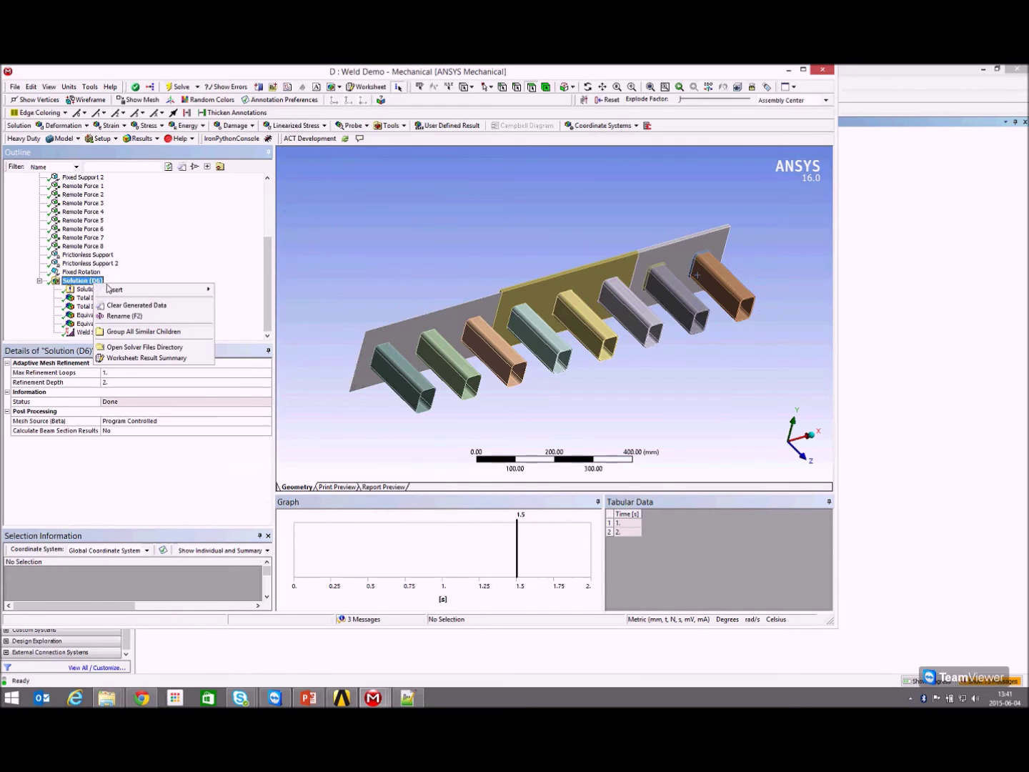
pyautogui.click(339, 297)
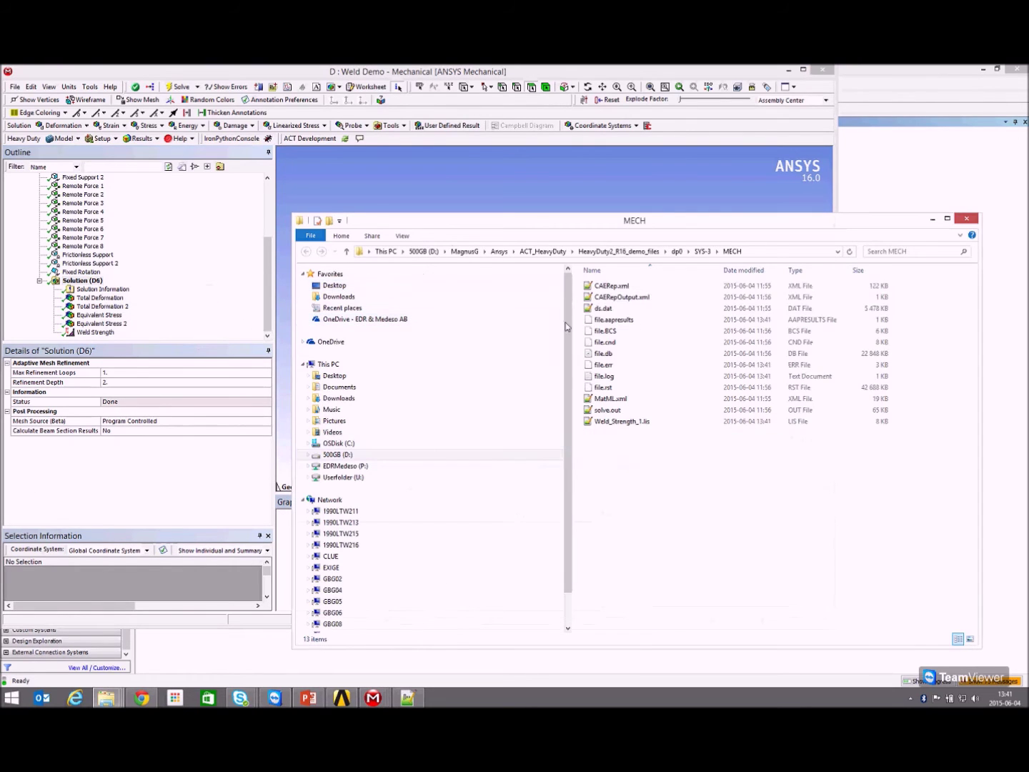
pyautogui.doubleClick(615, 421)
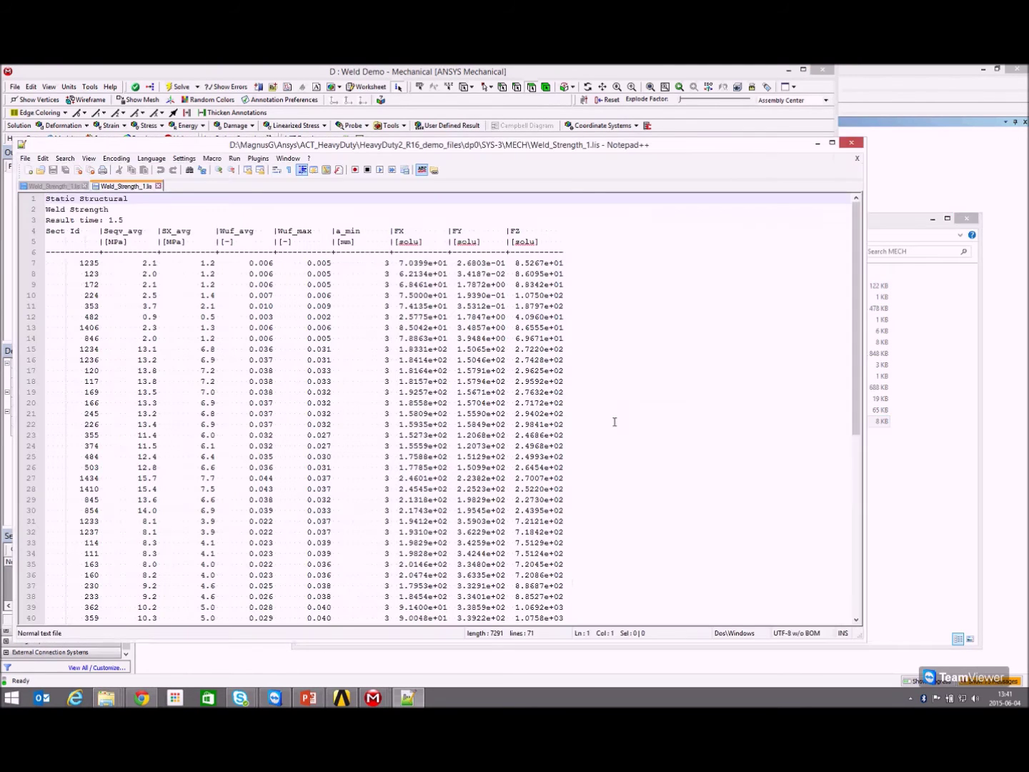
pyautogui.scroll(-10, 153, 318)
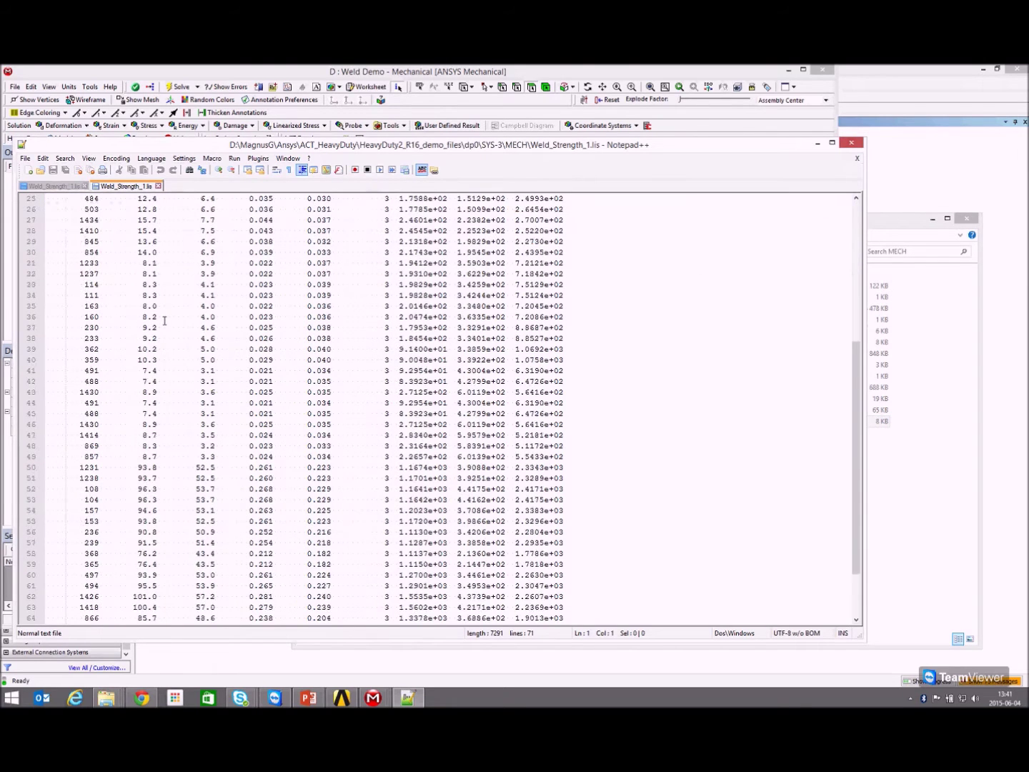
pyautogui.scroll(10, 171, 331)
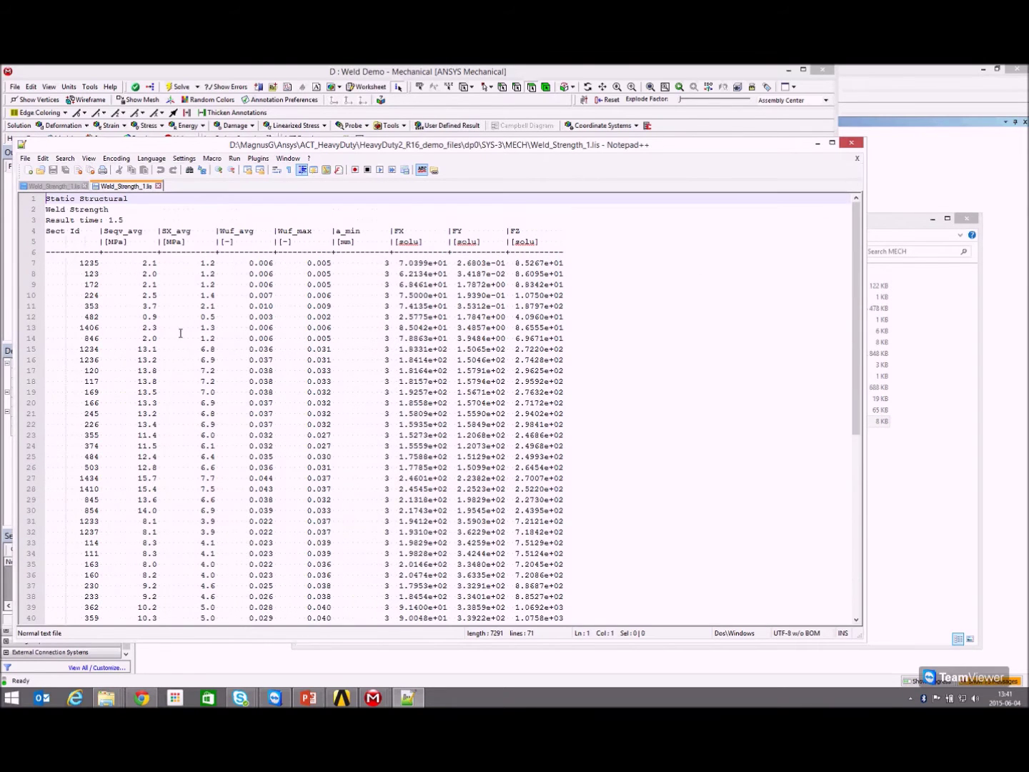
# Close both Weld_Strength_1.lis listings and return to the Weld Demo model.
pyautogui.click(158, 187)
pyautogui.click(86, 187)
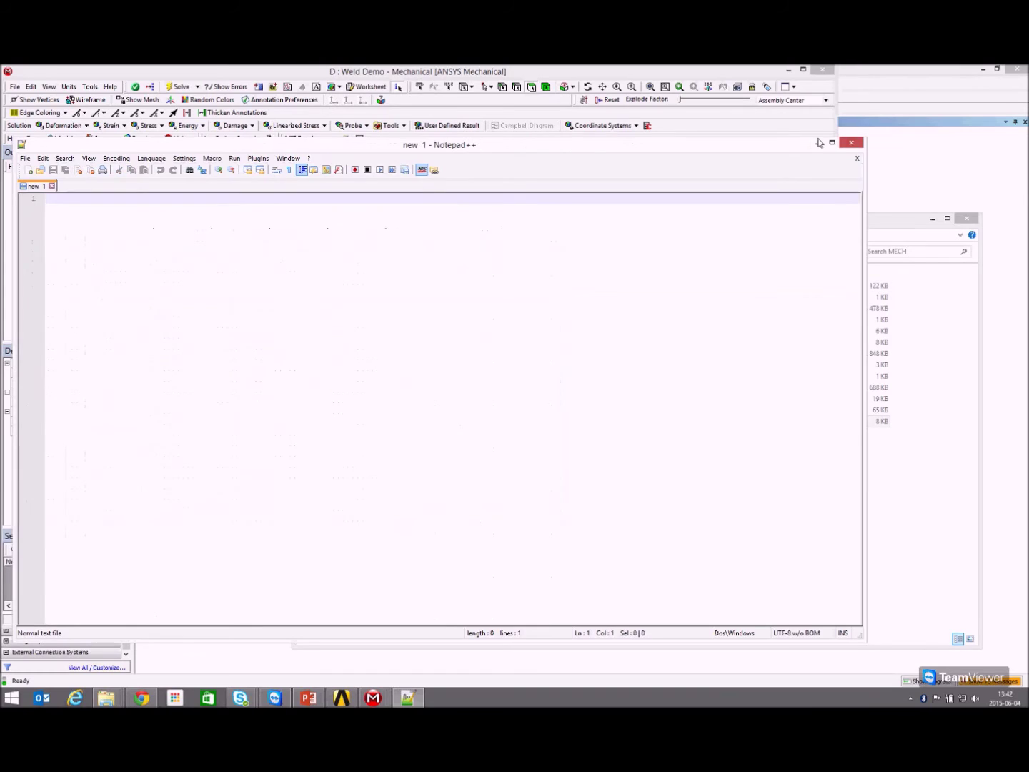
pyautogui.click(817, 143)
pyautogui.click(664, 69)
pyautogui.moveTo(594, 253); pyautogui.dragTo(553, 263, button='middle')
pyautogui.scroll(2, 561, 357)
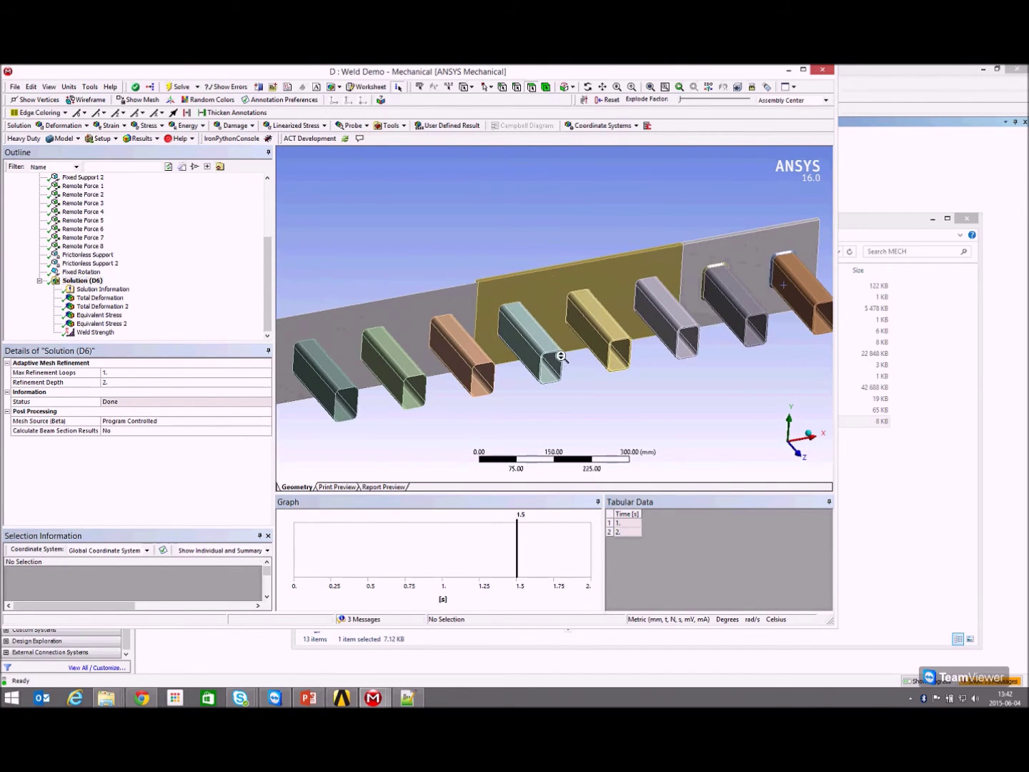
pyautogui.moveTo(492, 294); pyautogui.dragTo(505, 292, button='middle')
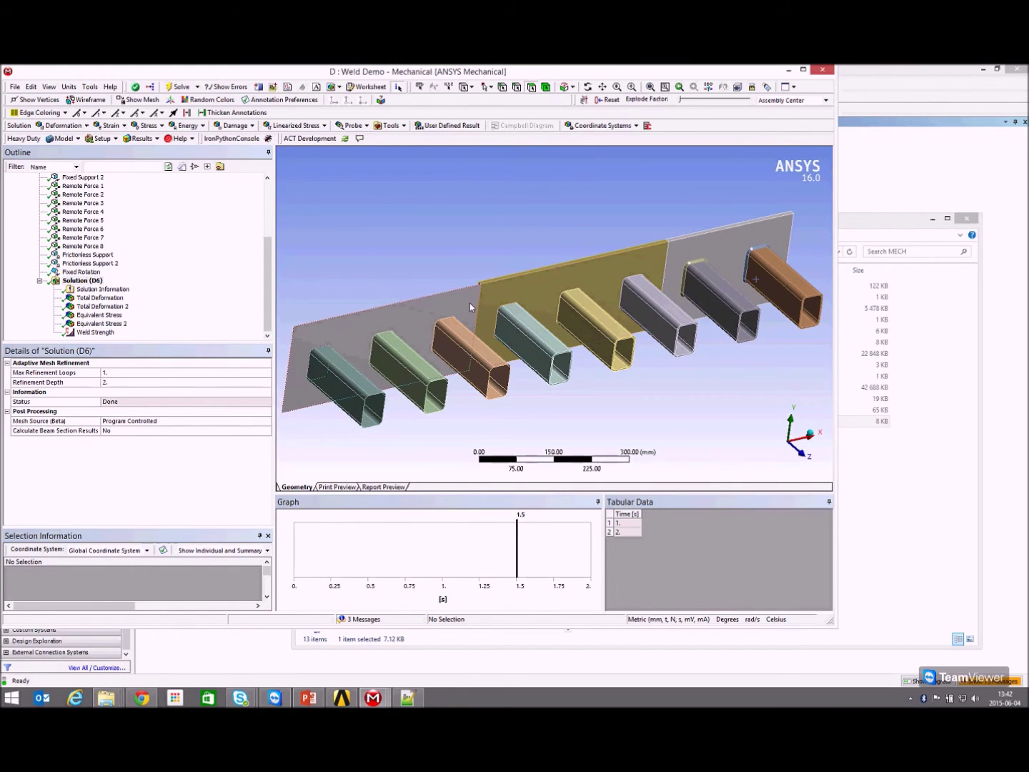
# Switch to the WeldStrength_tubes model and examine its mesh around the two branch pipe joints.
pyautogui.click(787, 70)
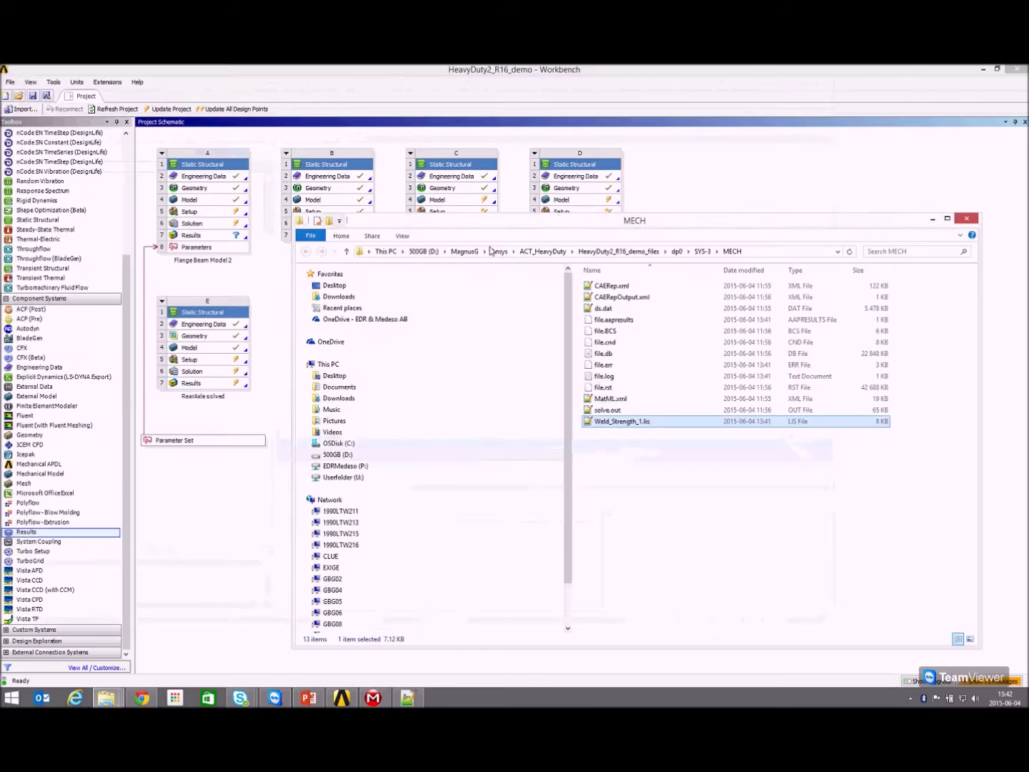
pyautogui.click(375, 696)
pyautogui.click(232, 632)
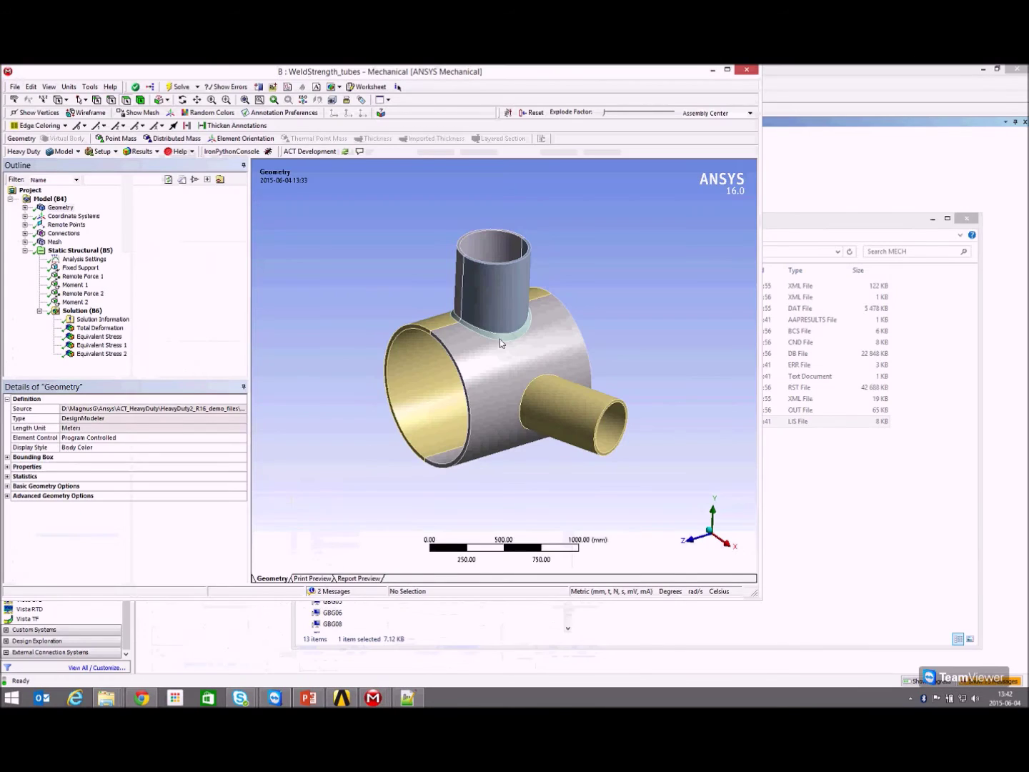
pyautogui.moveTo(483, 289)
pyautogui.mouseDown(button='middle')
pyautogui.moveTo(576, 280)
pyautogui.moveTo(496, 291)
pyautogui.mouseUp(button='middle')
pyautogui.click(55, 241)
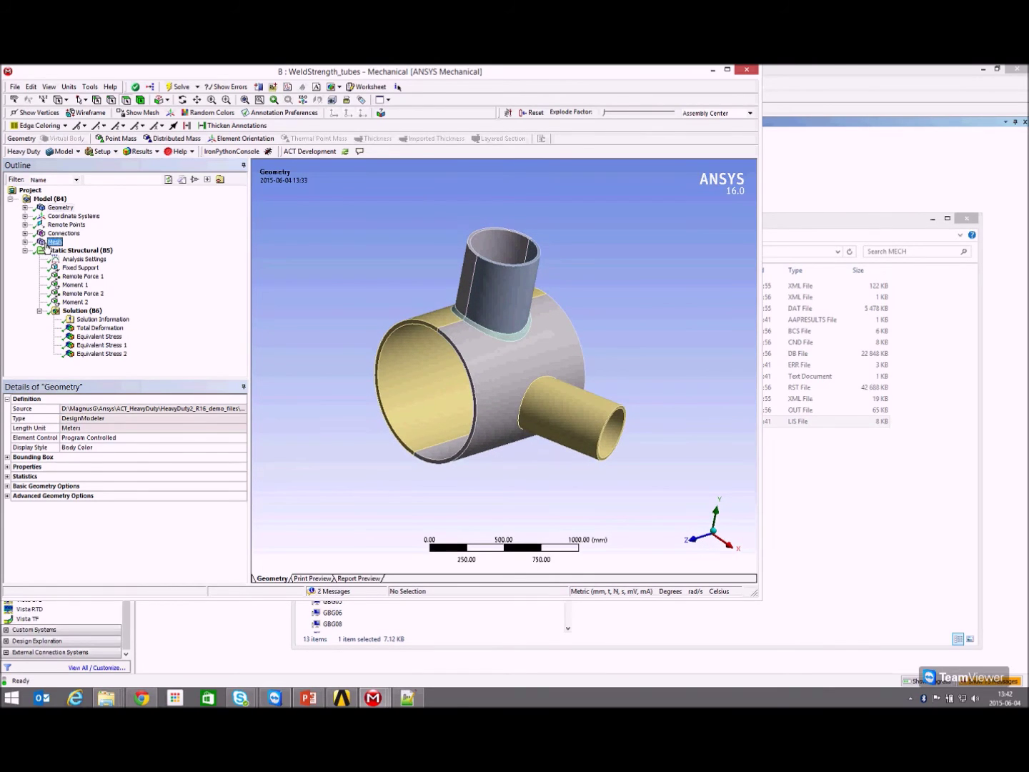
pyautogui.moveTo(497, 347); pyautogui.dragTo(511, 357, button='middle')
pyautogui.scroll(5, 512, 356)
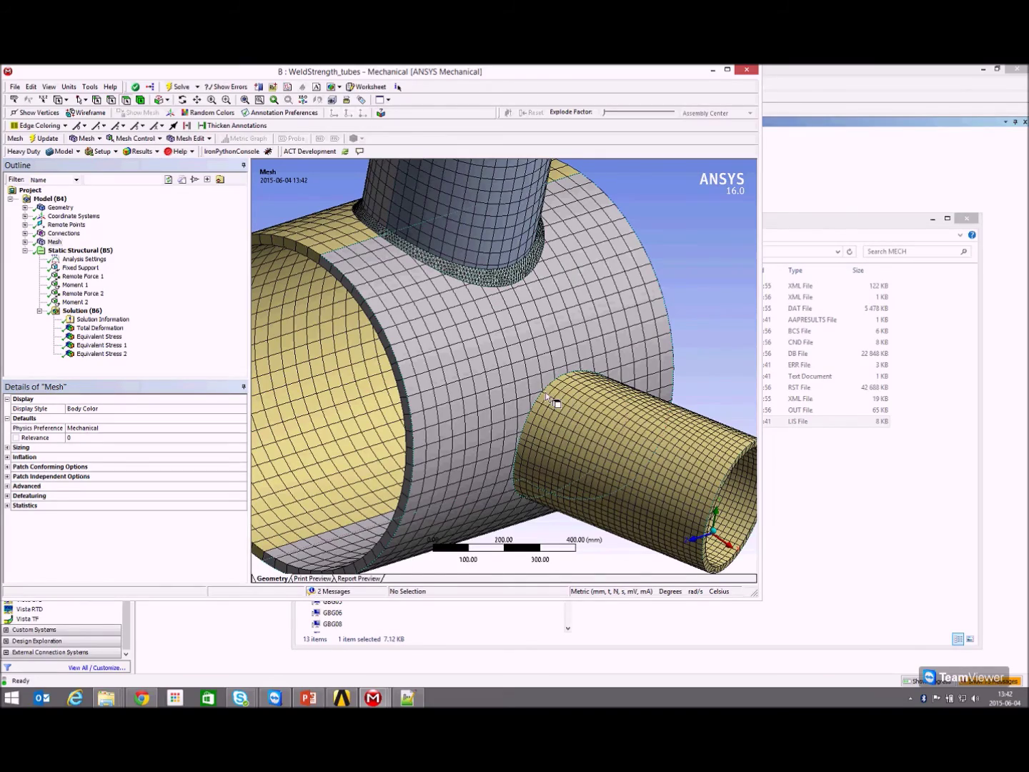
pyautogui.moveTo(576, 396); pyautogui.dragTo(583, 364, button='middle')
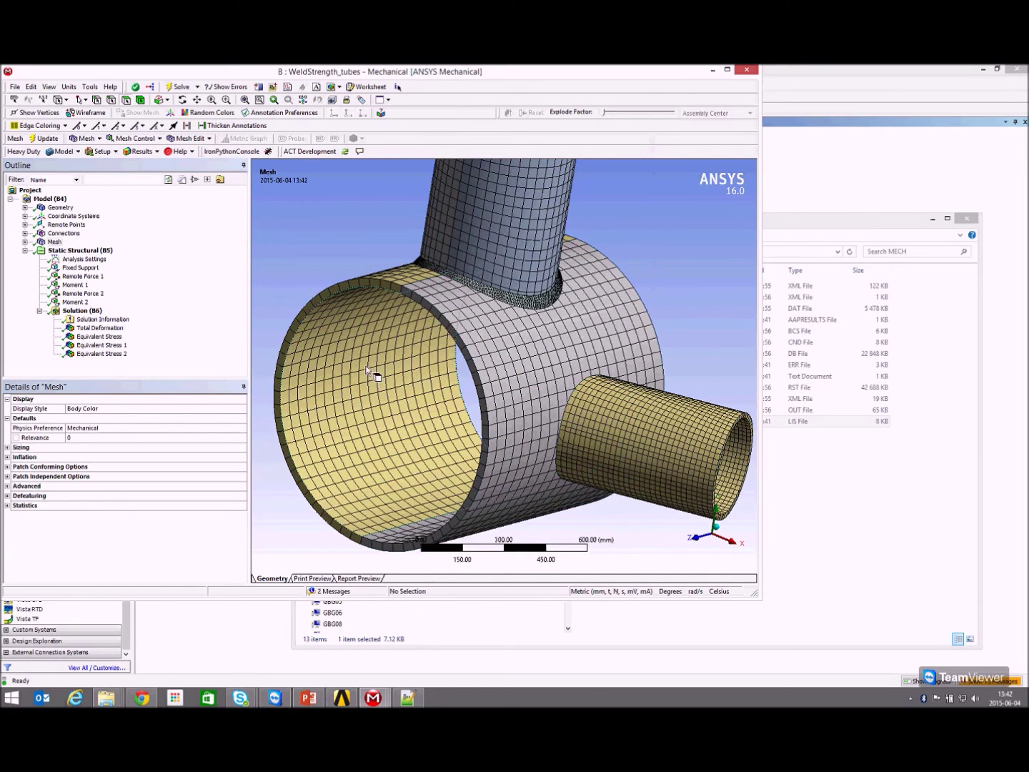
# Add a Weld Strength result to the tube model's solution.
pyautogui.click(82, 311)
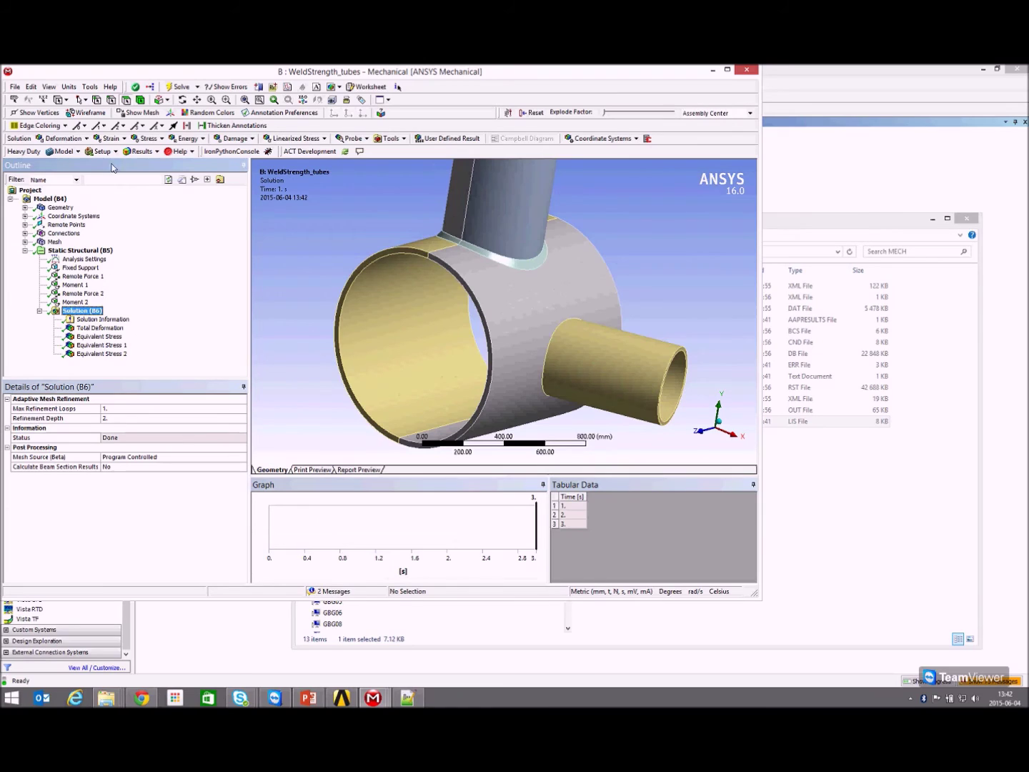
pyautogui.click(133, 152)
pyautogui.click(148, 186)
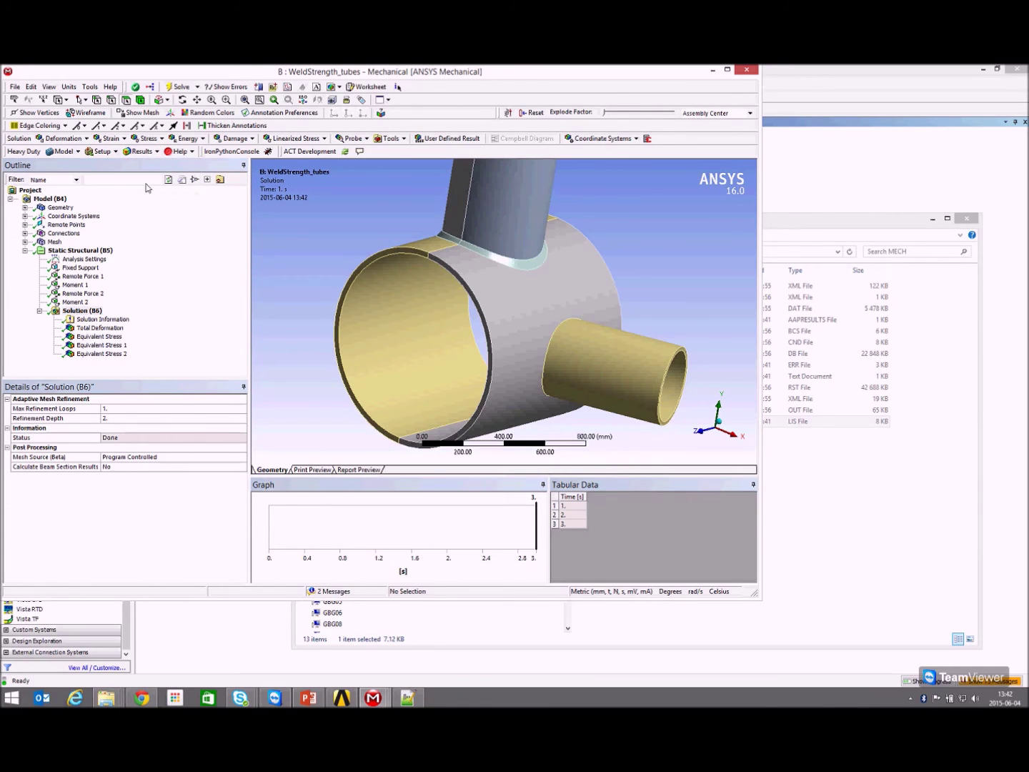
# Scope the weld section to the weld edges around both branch pipes, extending the edge selection to its limits.
pyautogui.click(111, 418)
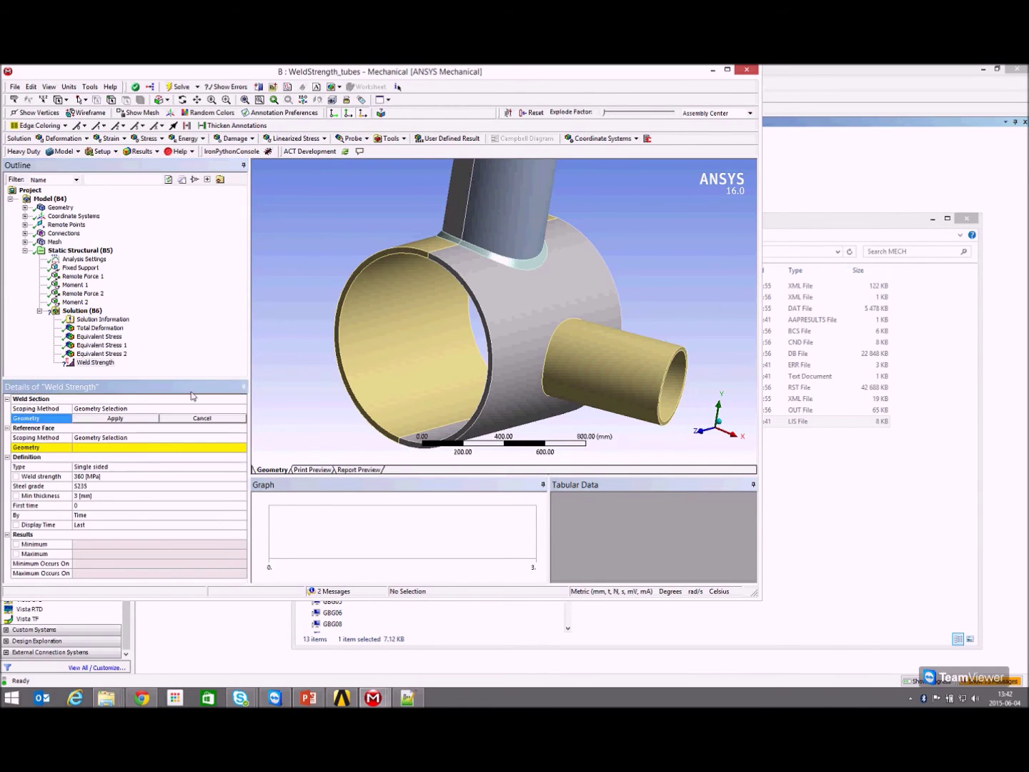
pyautogui.click(520, 261)
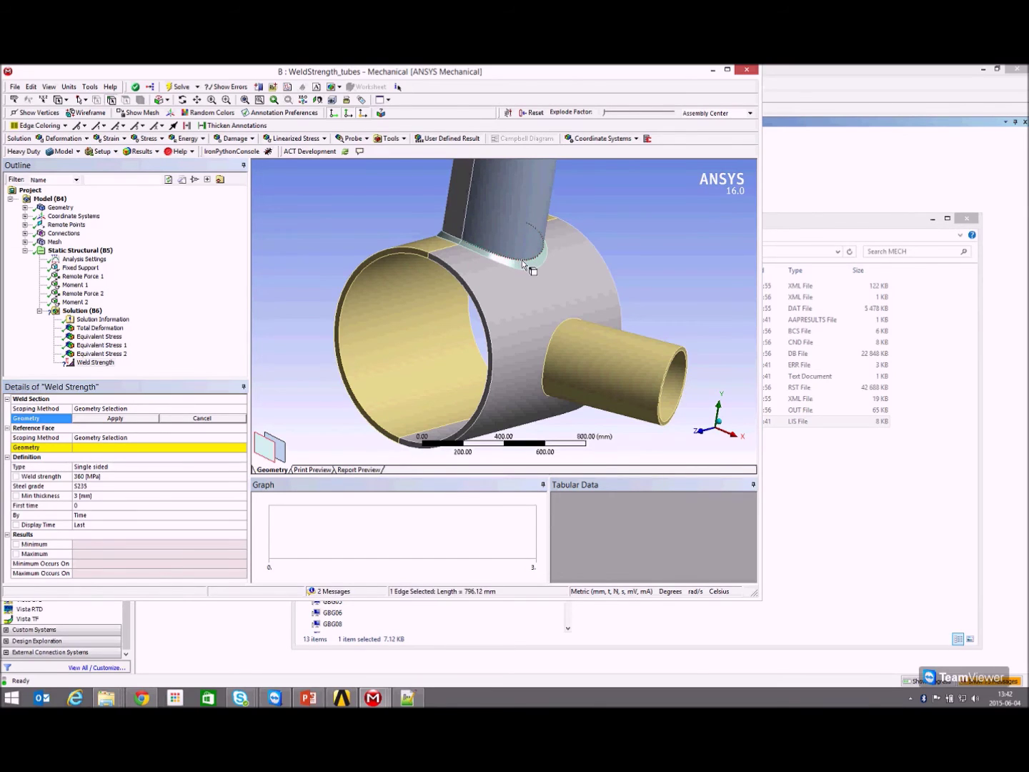
pyautogui.keyDown('ctrl'); pyautogui.click(555, 332); pyautogui.keyUp('ctrl')
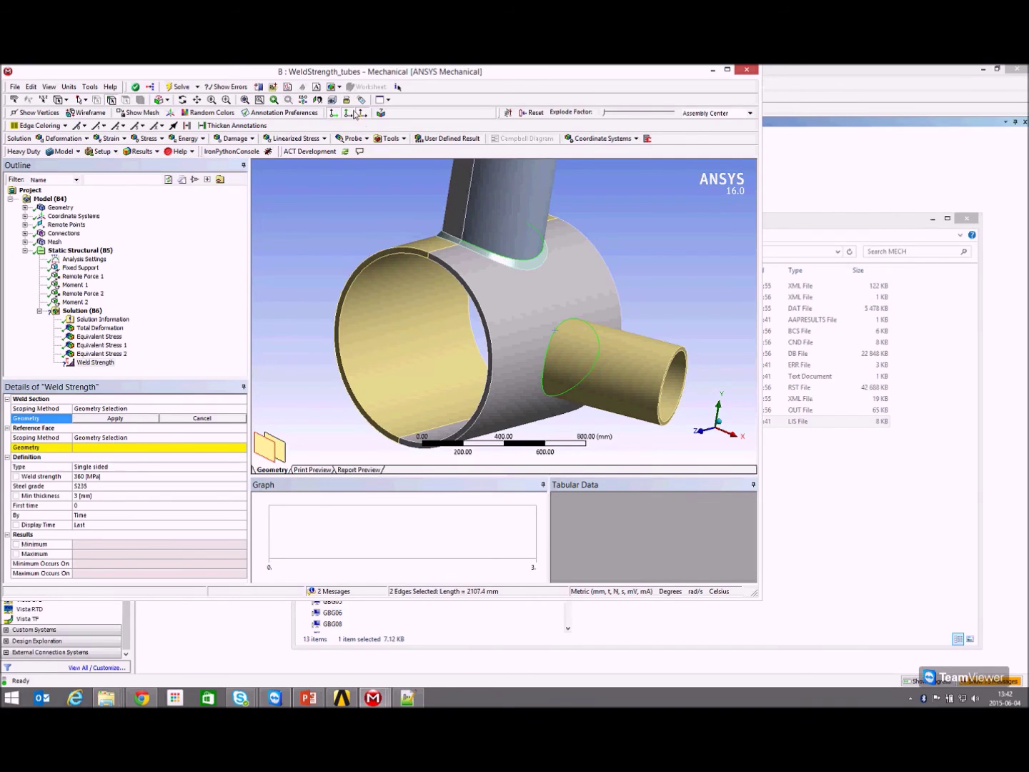
pyautogui.click(164, 100)
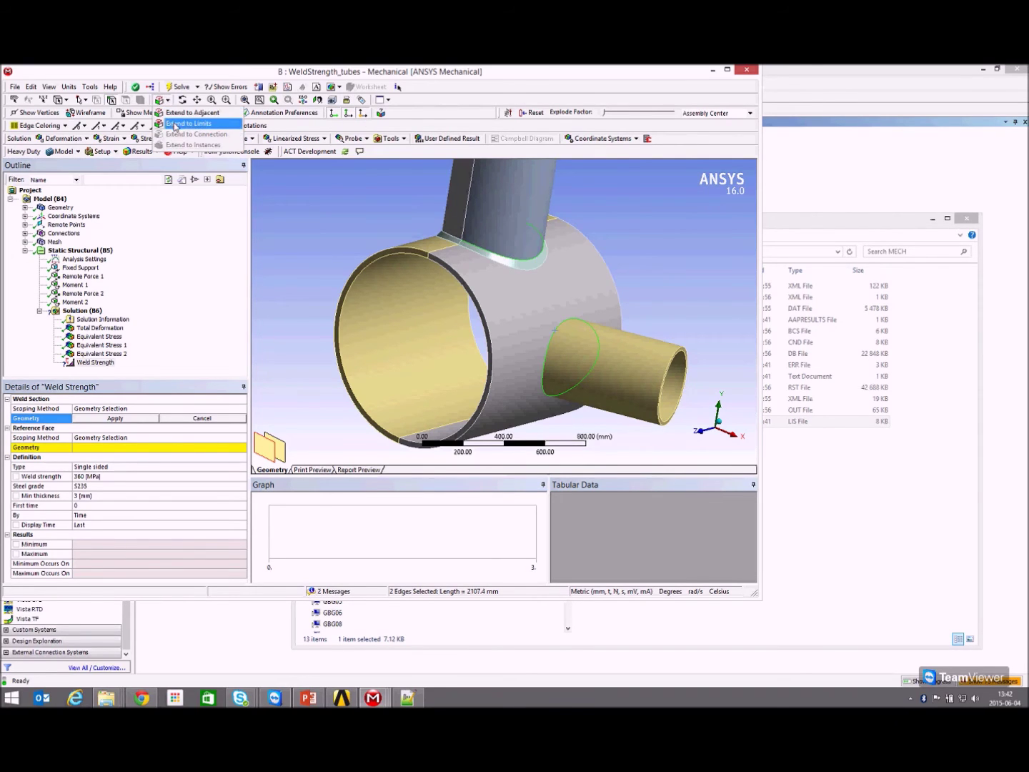
pyautogui.click(175, 125)
pyautogui.click(113, 419)
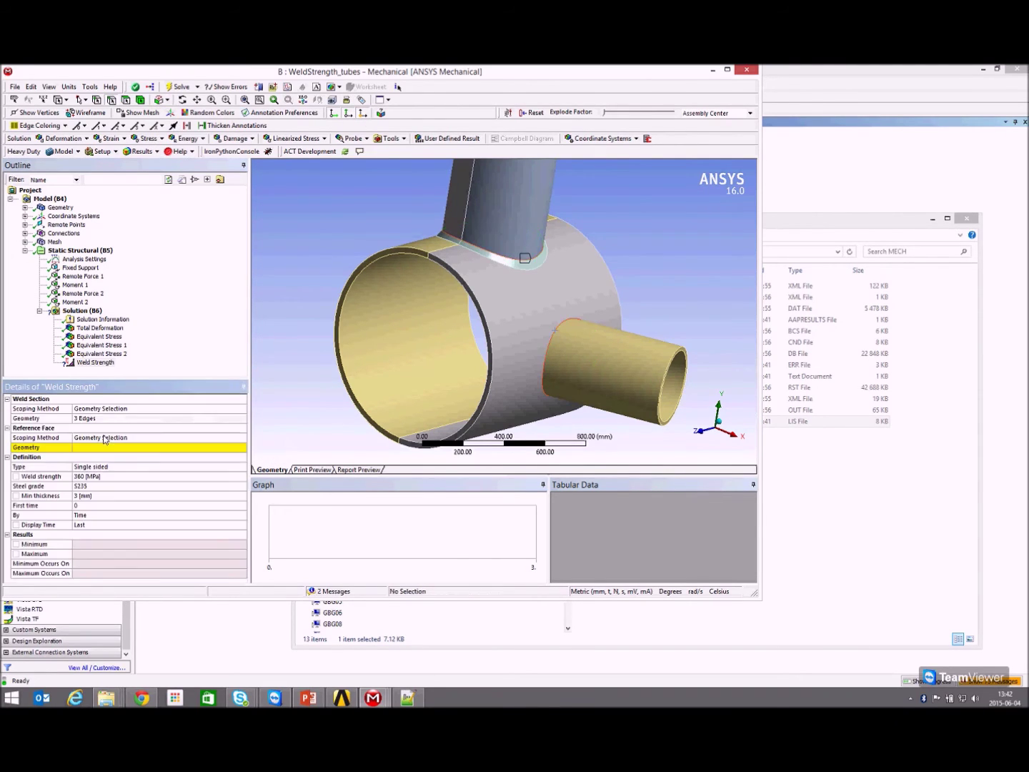
# Hide the upright pipe, assign the weld's inner face and the side pipe's outer face as reference faces, and show all bodies again.
pyautogui.click(472, 193)
pyautogui.press('F9')
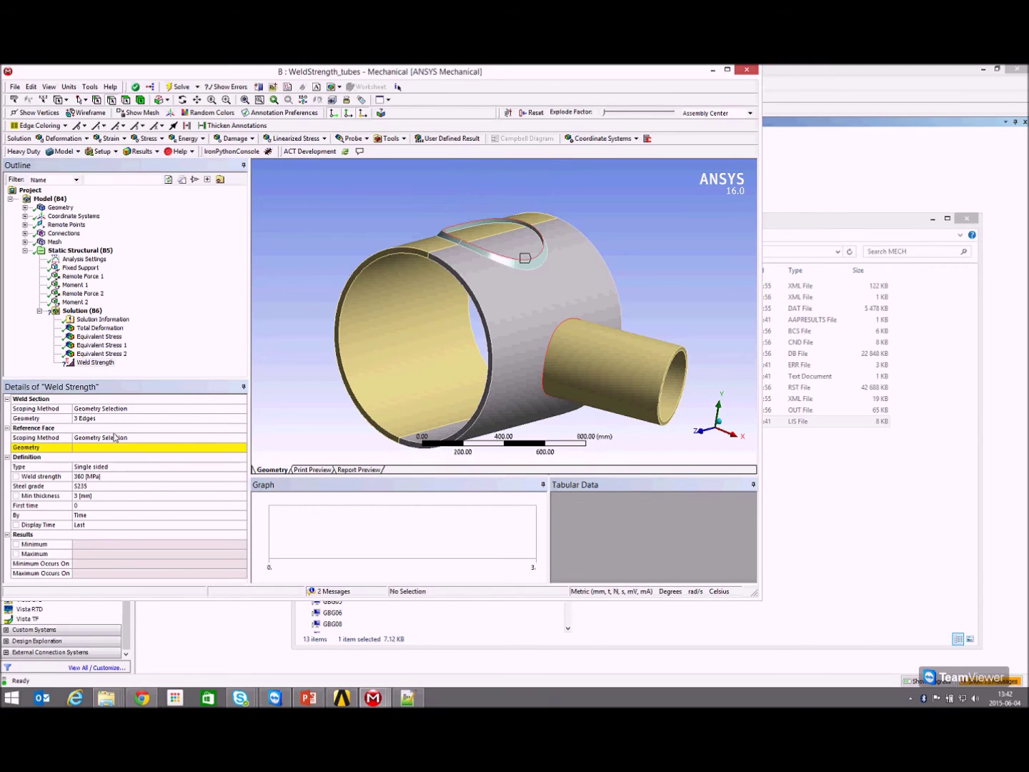
pyautogui.click(81, 455)
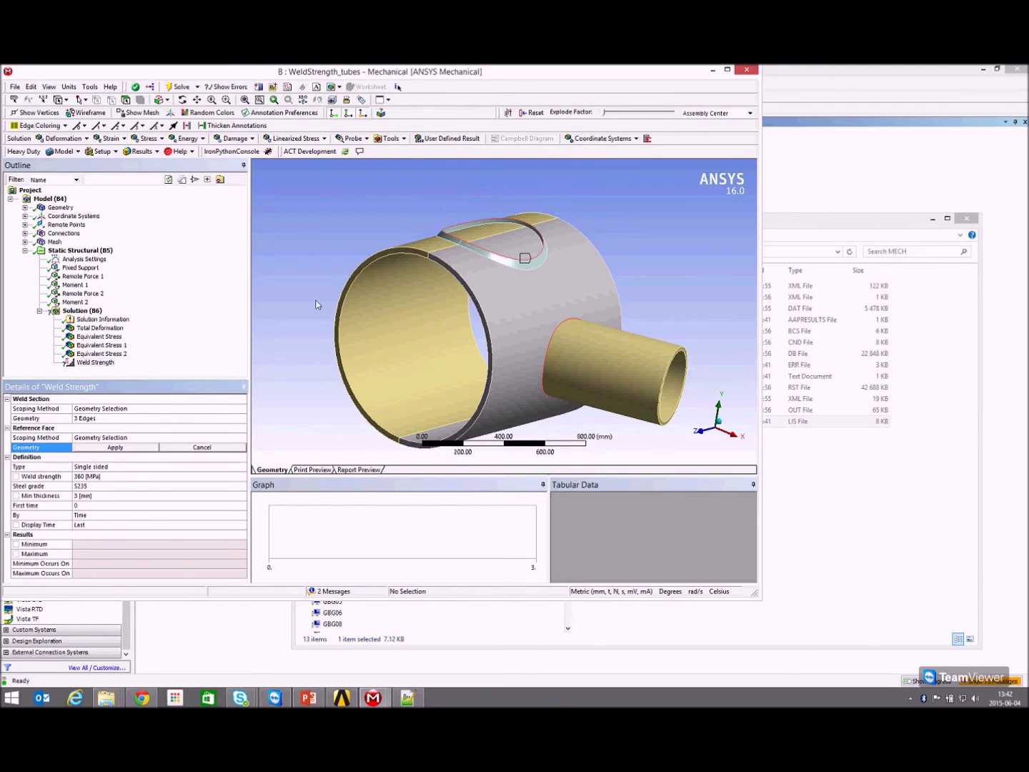
pyautogui.click(478, 222)
pyautogui.keyDown('ctrl'); pyautogui.click(579, 338); pyautogui.keyUp('ctrl')
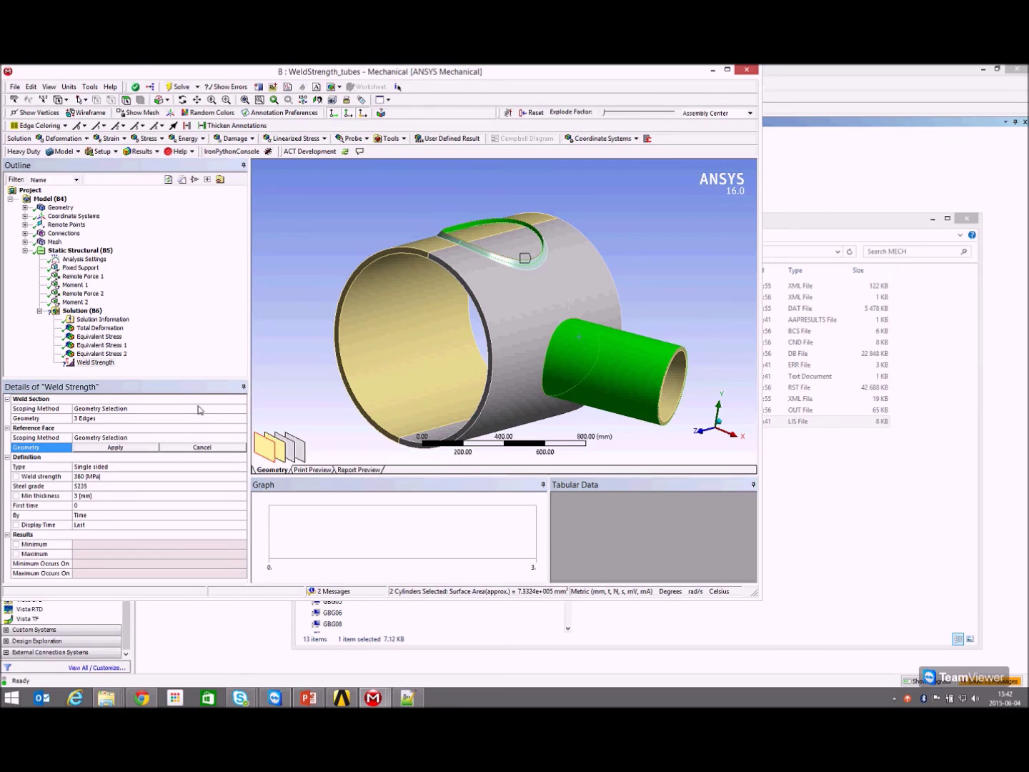
pyautogui.click(104, 446)
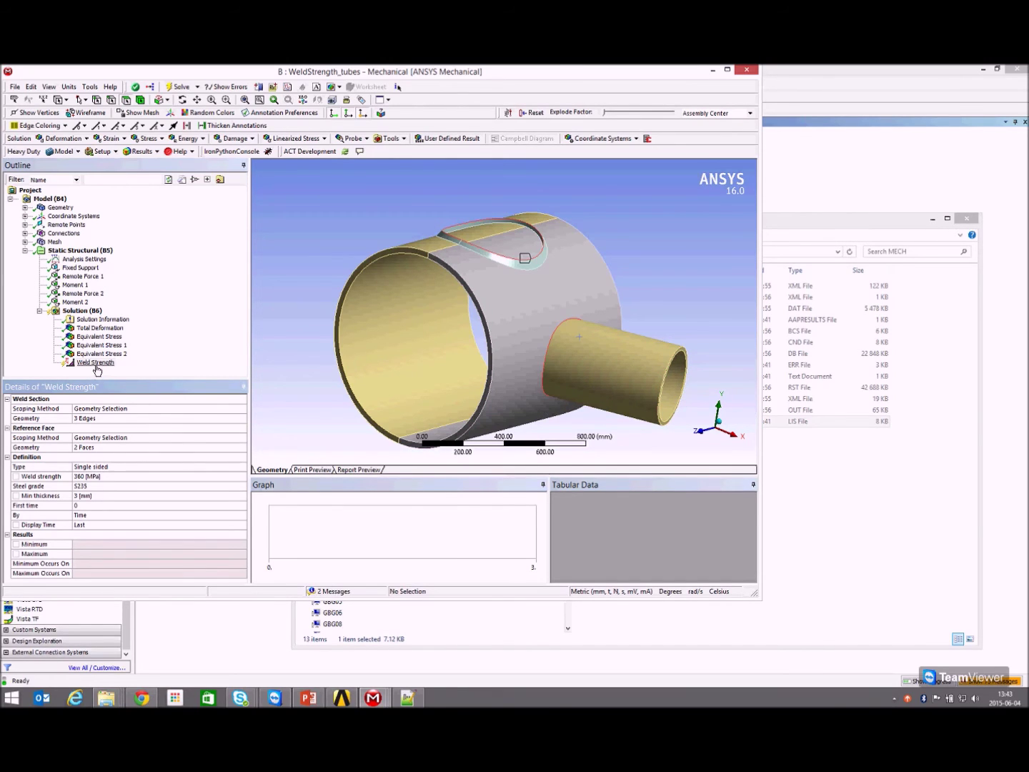
pyautogui.rightClick(292, 272)
pyautogui.click(309, 302)
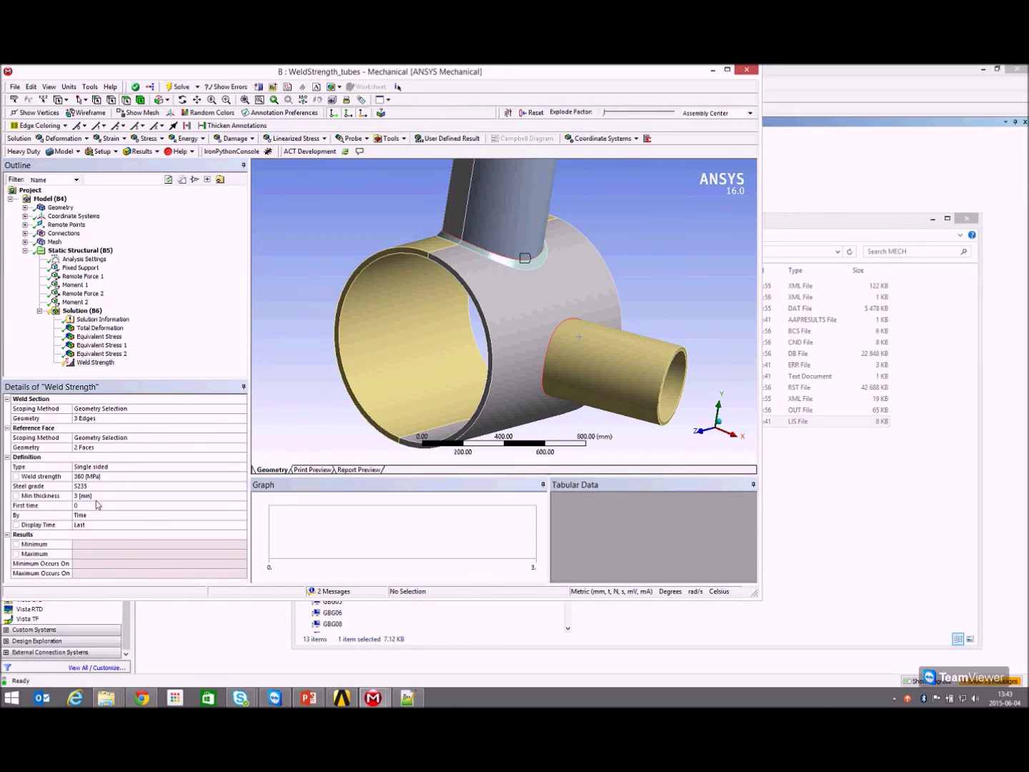
# Evaluate the Weld Strength result at the last time and view its contour around both pipe joints.
pyautogui.rightClick(94, 364)
pyautogui.click(133, 386)
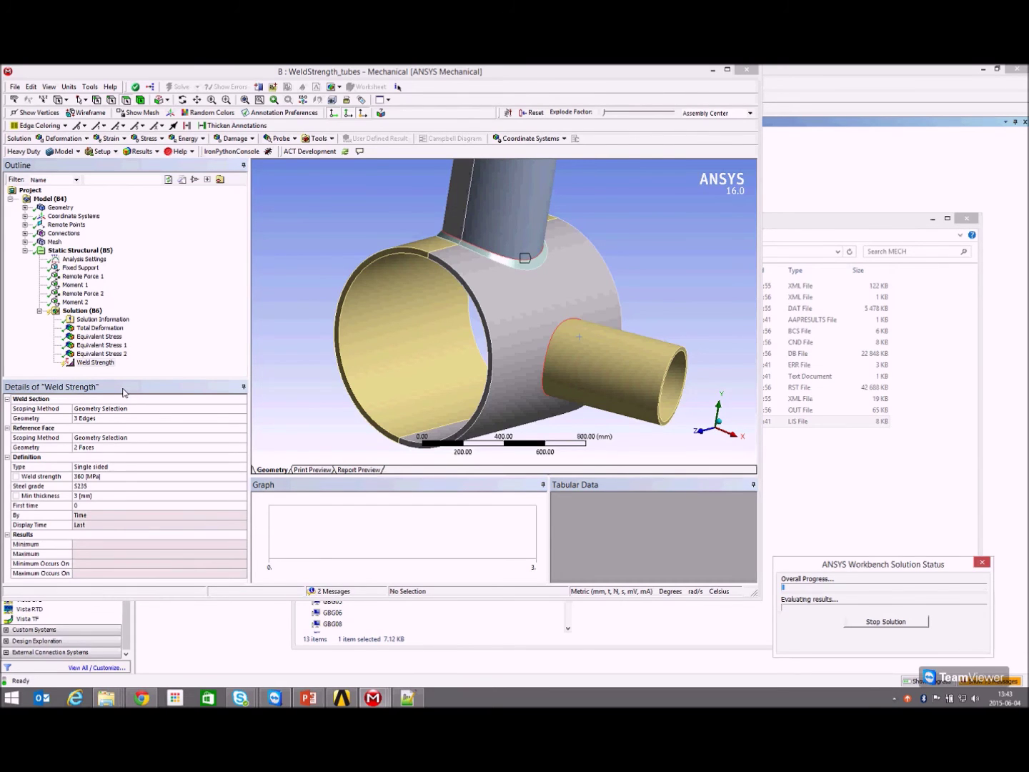
pyautogui.moveTo(643, 314); pyautogui.dragTo(529, 290, button='middle')
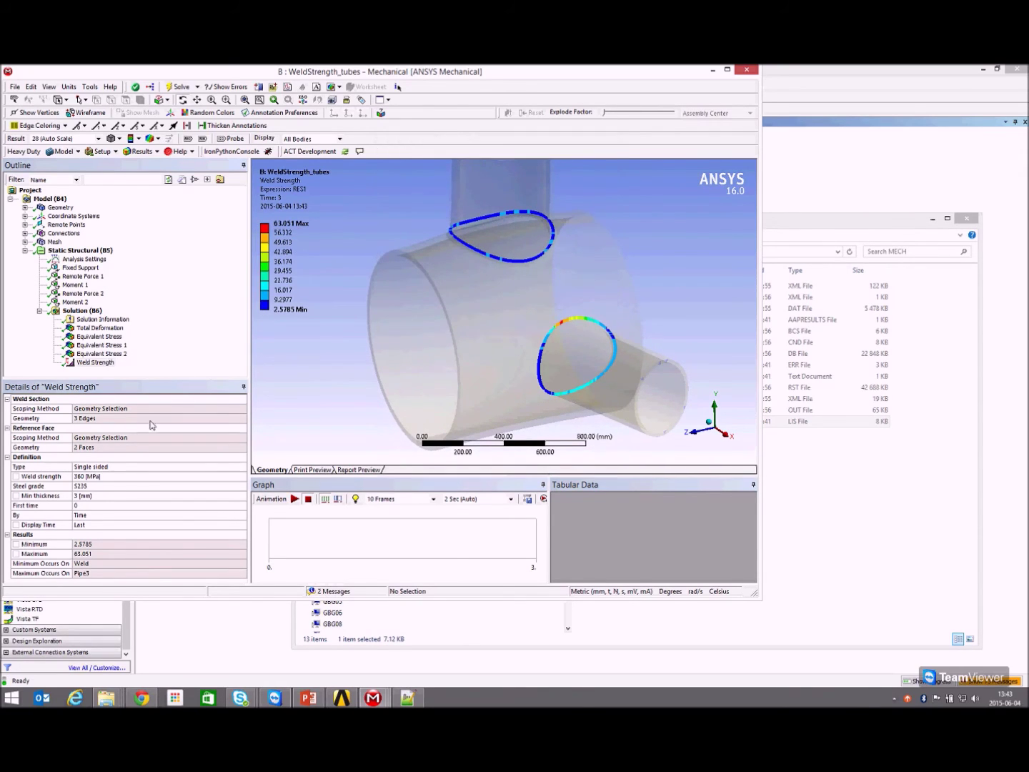
# Set the tube Weld Strength result's minimum thickness to 25 mm and re-evaluate the contour around both pipe joints.
pyautogui.click(95, 495)
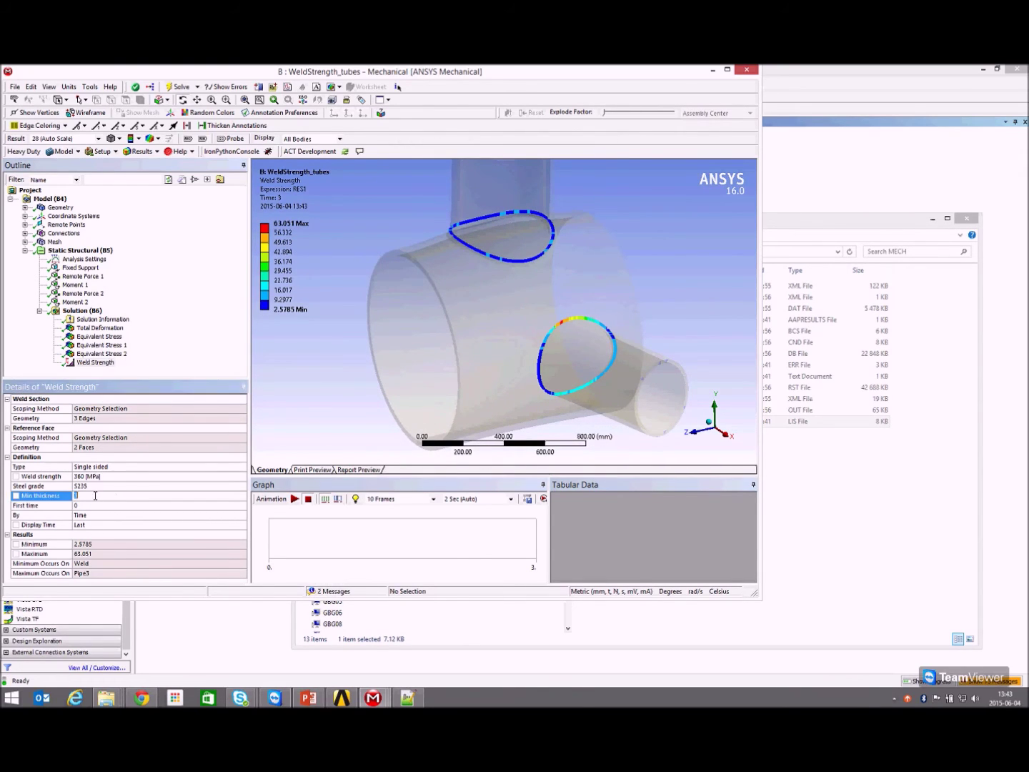
pyautogui.write('25')
pyautogui.press('Return')
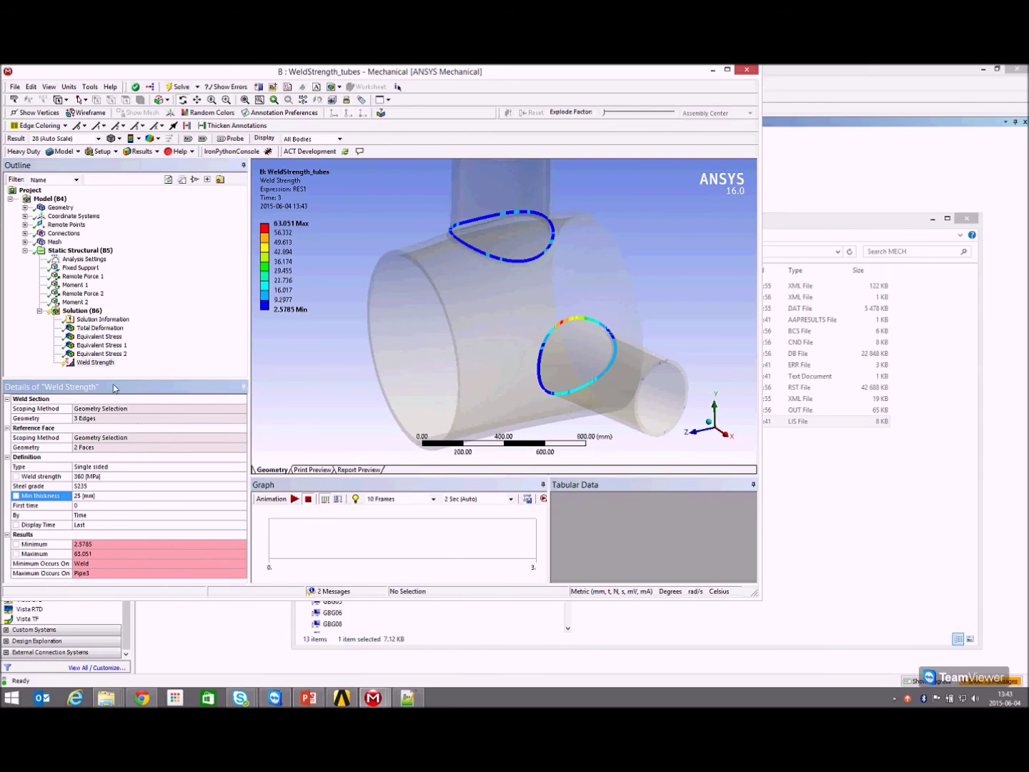
pyautogui.rightClick(99, 362)
pyautogui.click(154, 383)
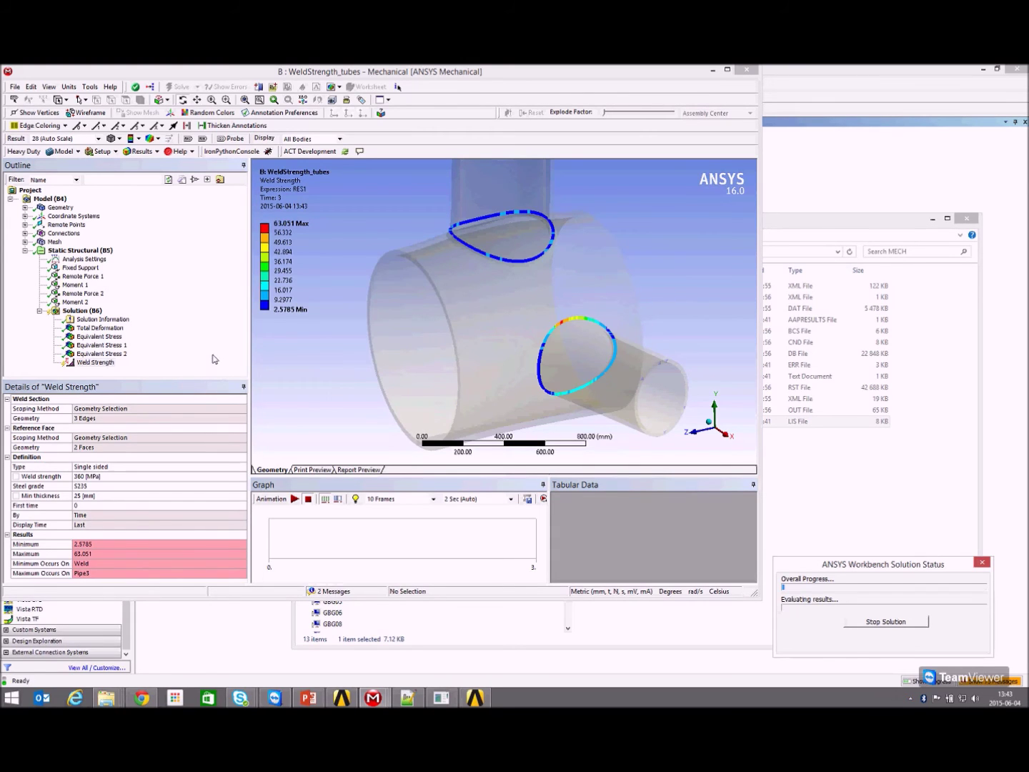
pyautogui.moveTo(519, 259); pyautogui.dragTo(552, 283)
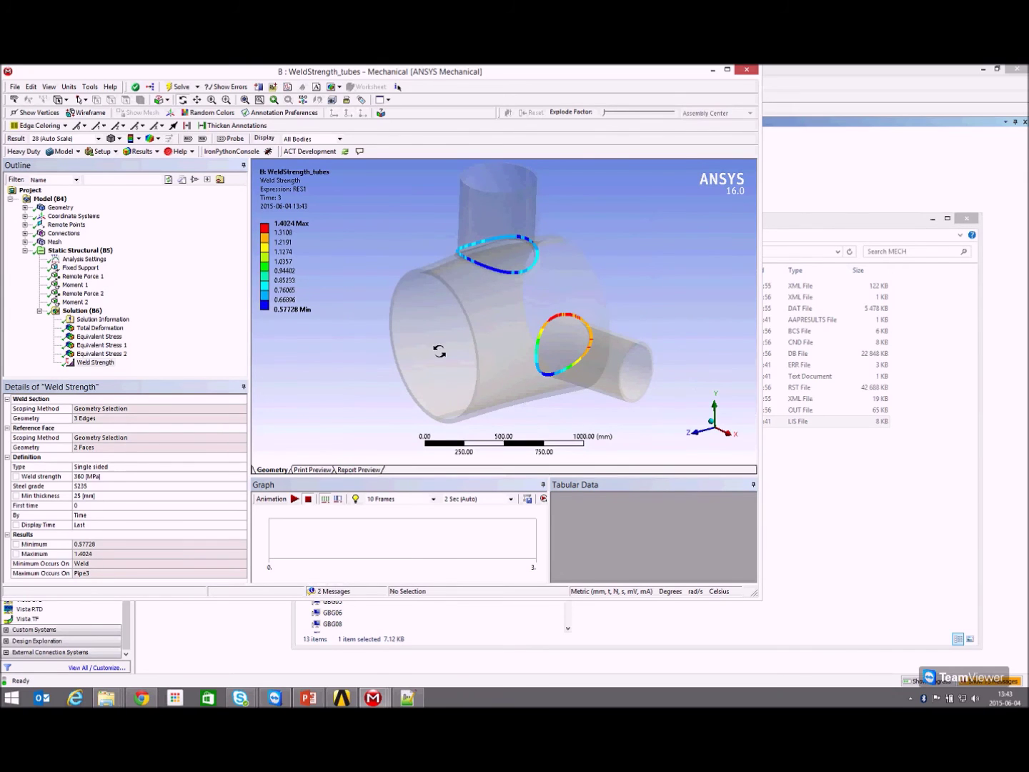
pyautogui.moveTo(628, 344); pyautogui.dragTo(635, 377)
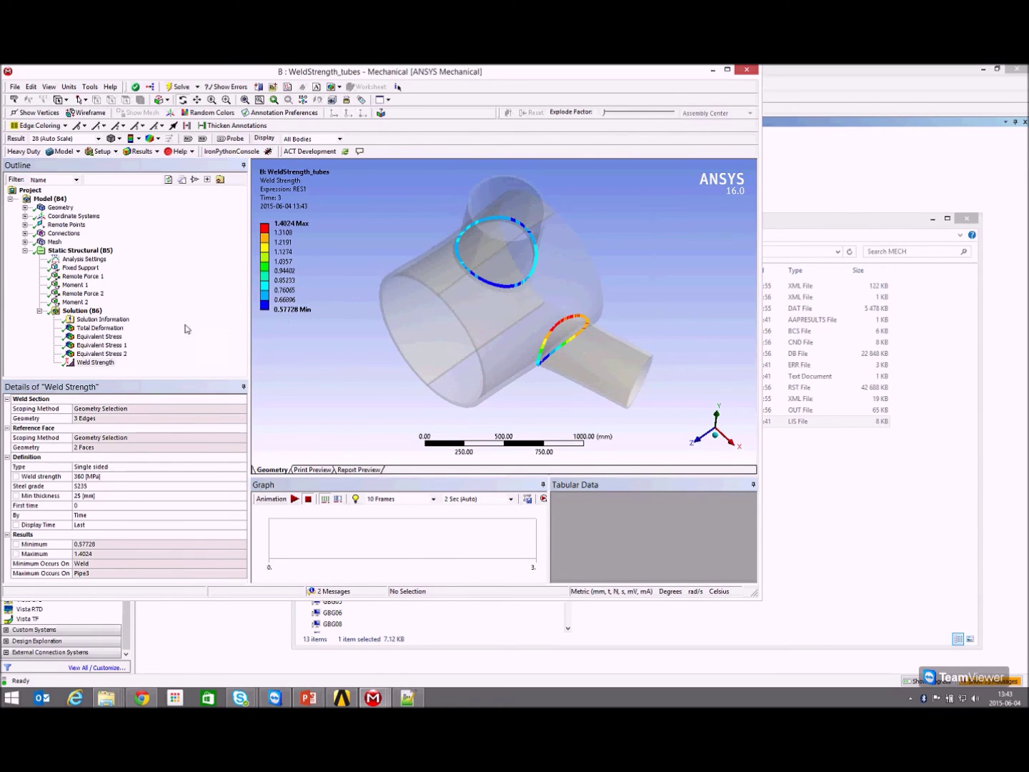
# Open Weld_Strength_1.lis from the solver files directory and examine the section forces listed for each weld.
pyautogui.click(80, 312)
pyautogui.rightClick(79, 311)
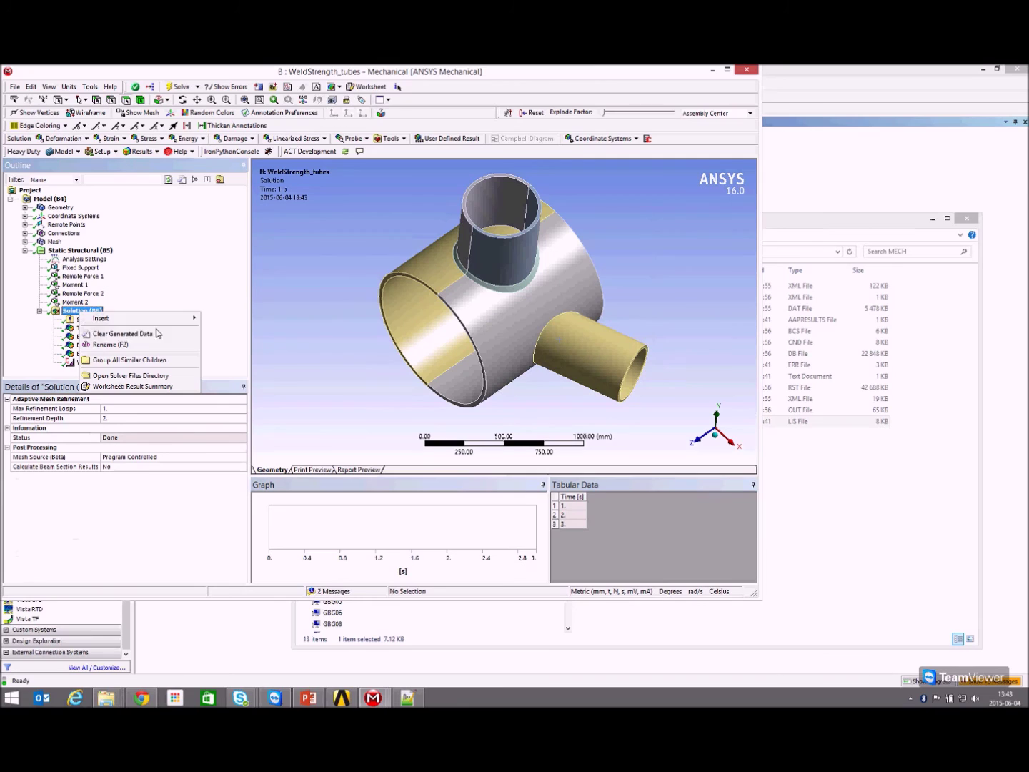
pyautogui.click(153, 375)
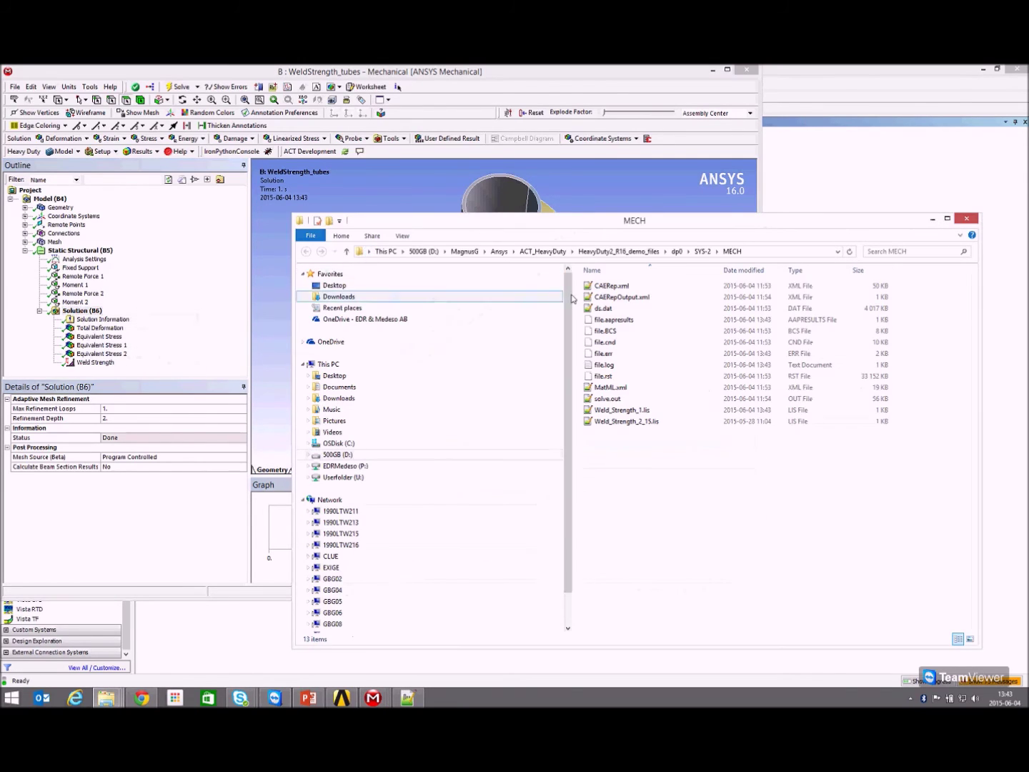
pyautogui.doubleClick(608, 410)
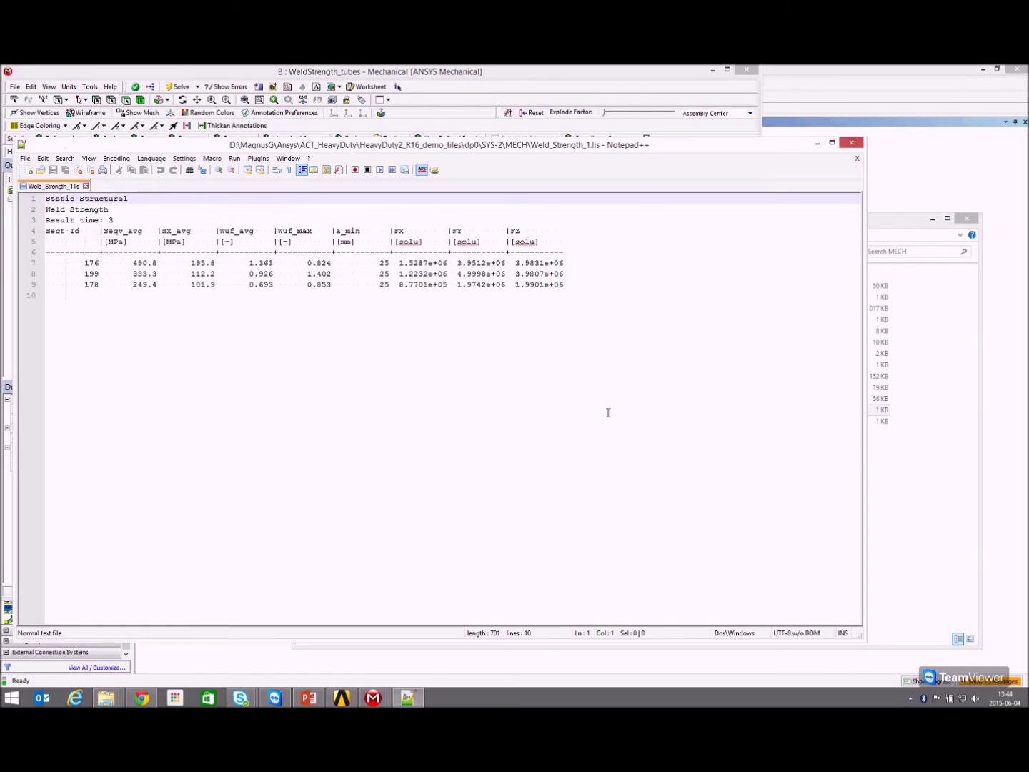
pyautogui.moveTo(402, 267); pyautogui.dragTo(452, 267)
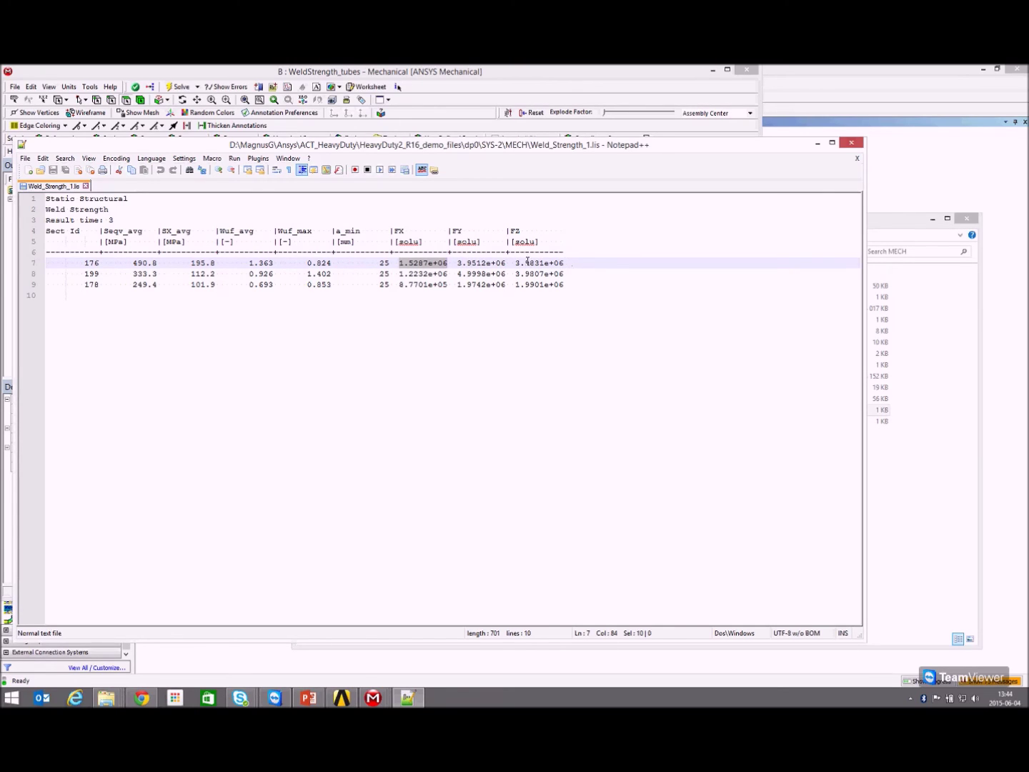
pyautogui.moveTo(520, 146); pyautogui.dragTo(659, 282)
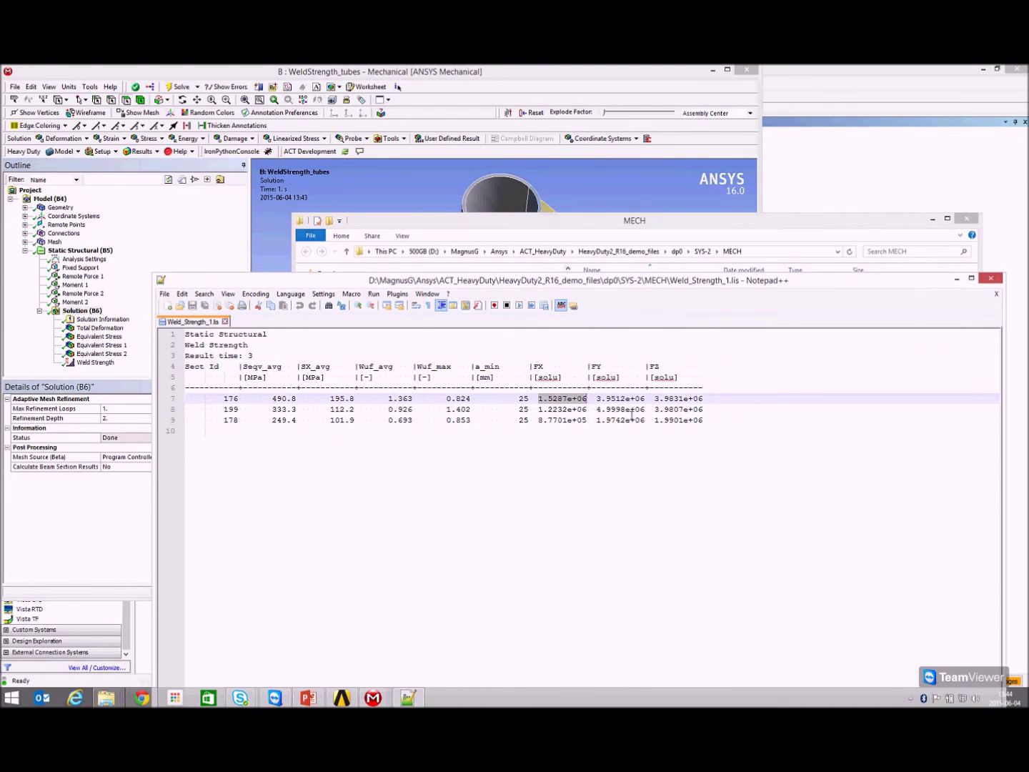
# Compare the listed forces with the remote forces and moments applied to the tube model, and return to its Weld Strength result.
pyautogui.click(449, 77)
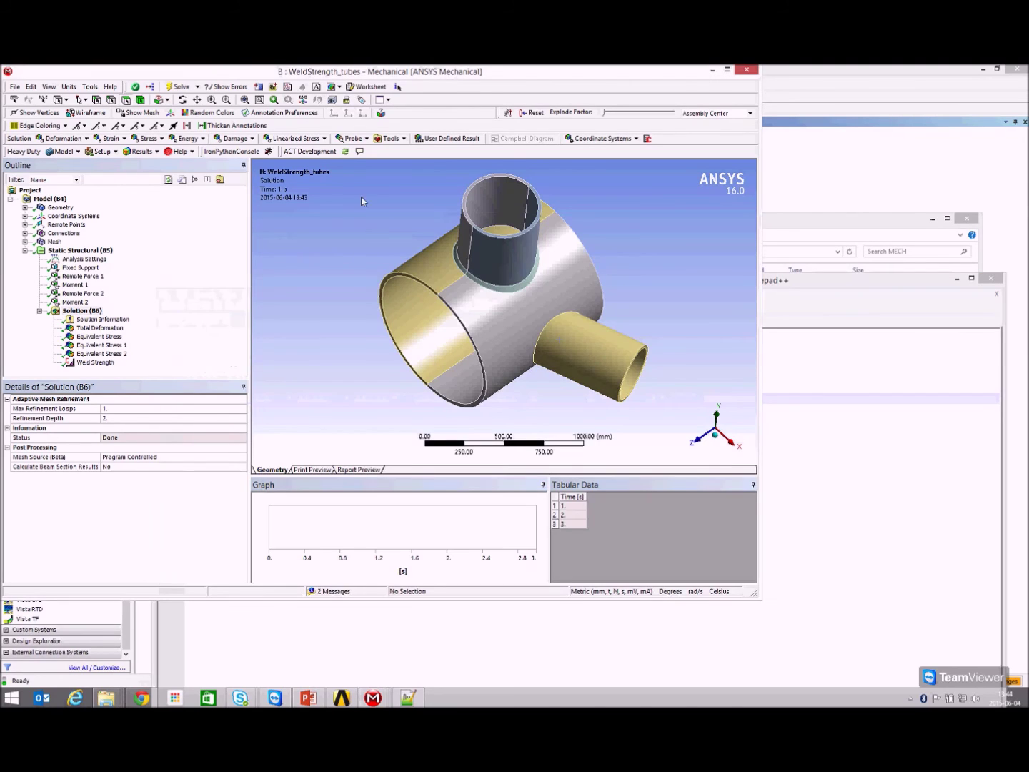
pyautogui.click(80, 284)
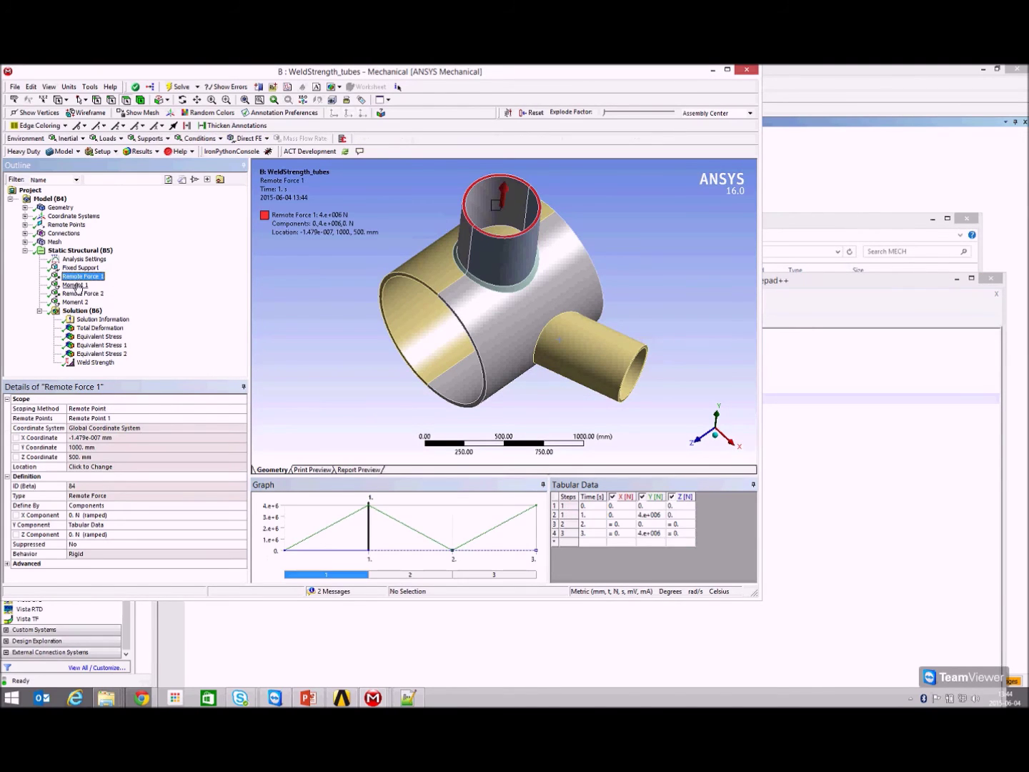
pyautogui.click(74, 293)
pyautogui.click(73, 302)
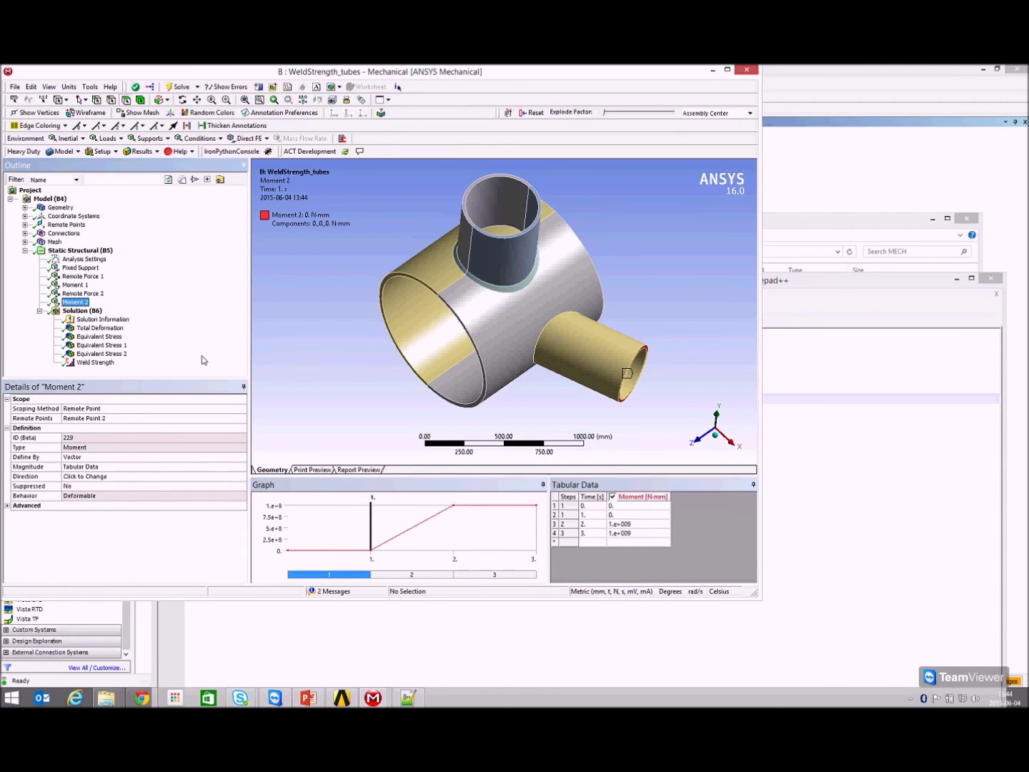
pyautogui.moveTo(512, 316); pyautogui.dragTo(504, 284, button='middle')
pyautogui.click(105, 363)
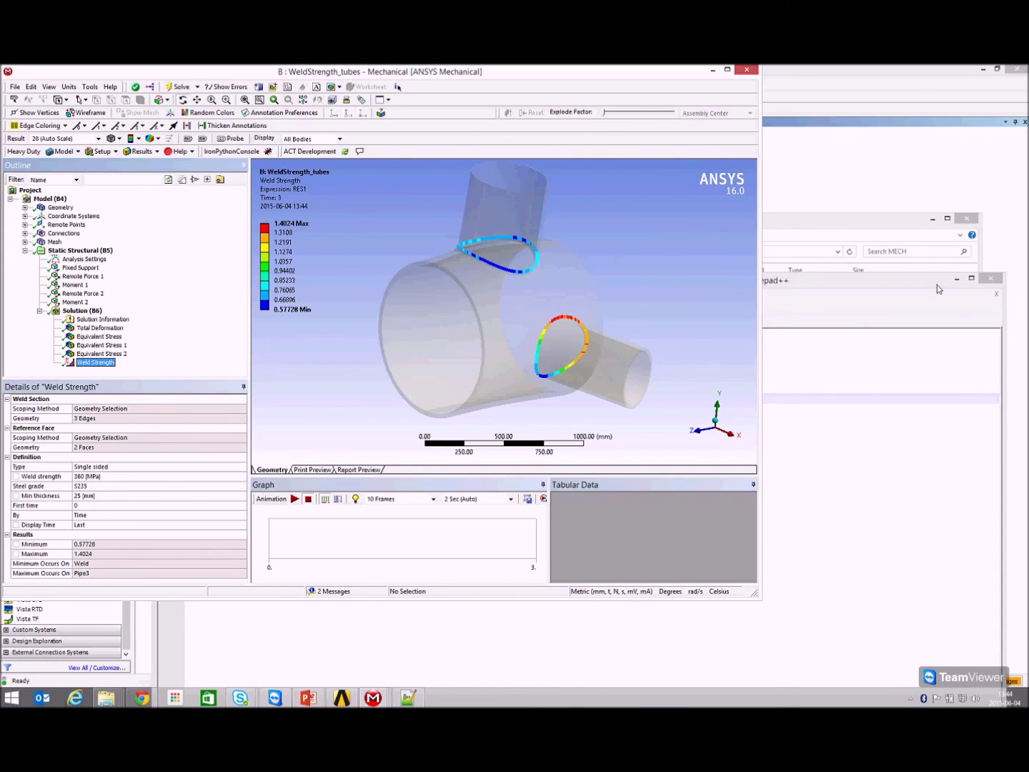
# Switch to the WeldStrength_beams model, set its Weld Strength minimum thickness to 0 mm, and evaluate the required weld thickness.
pyautogui.click(713, 70)
pyautogui.click(751, 176)
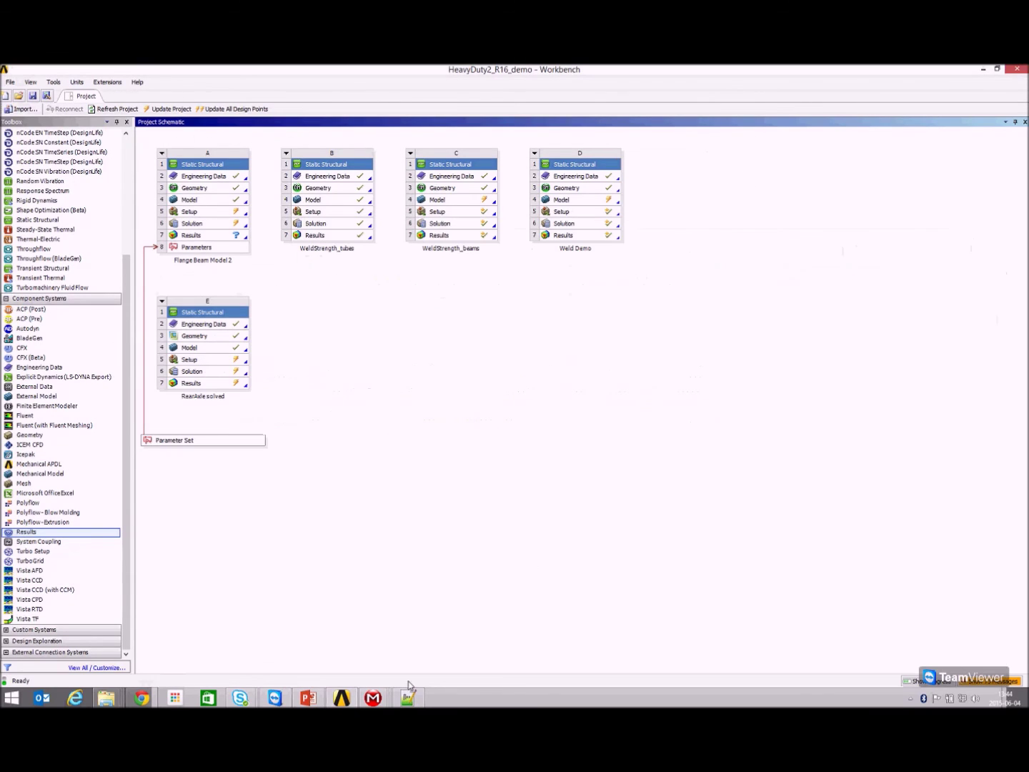
pyautogui.moveTo(376, 699)
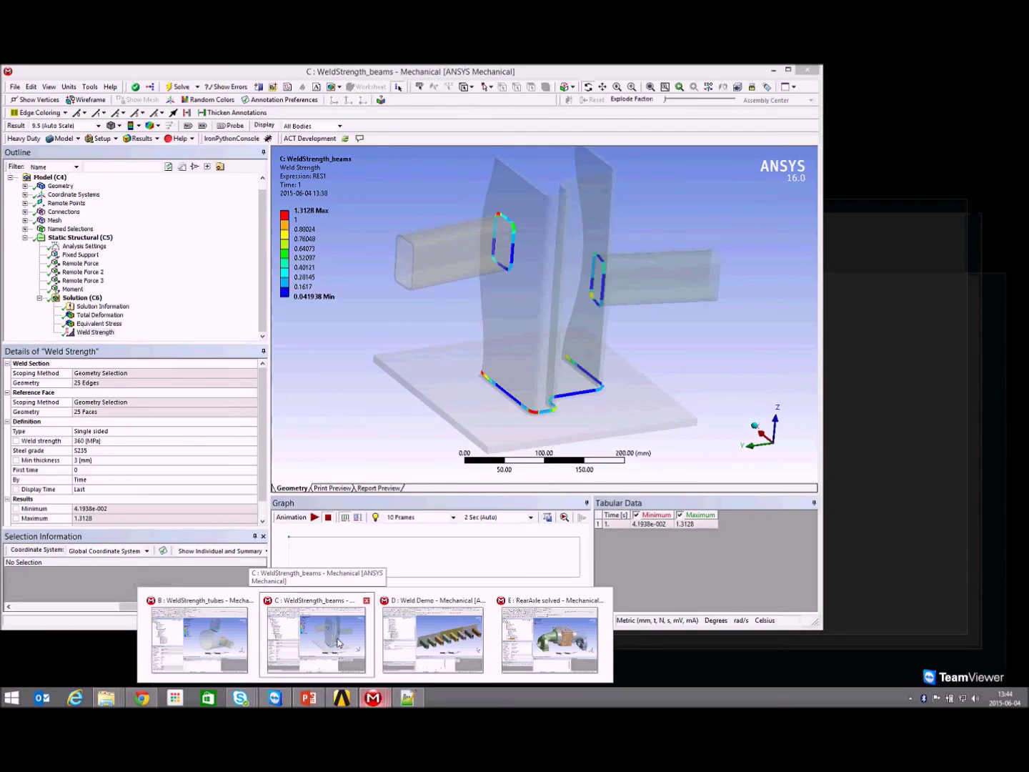
pyautogui.click(338, 643)
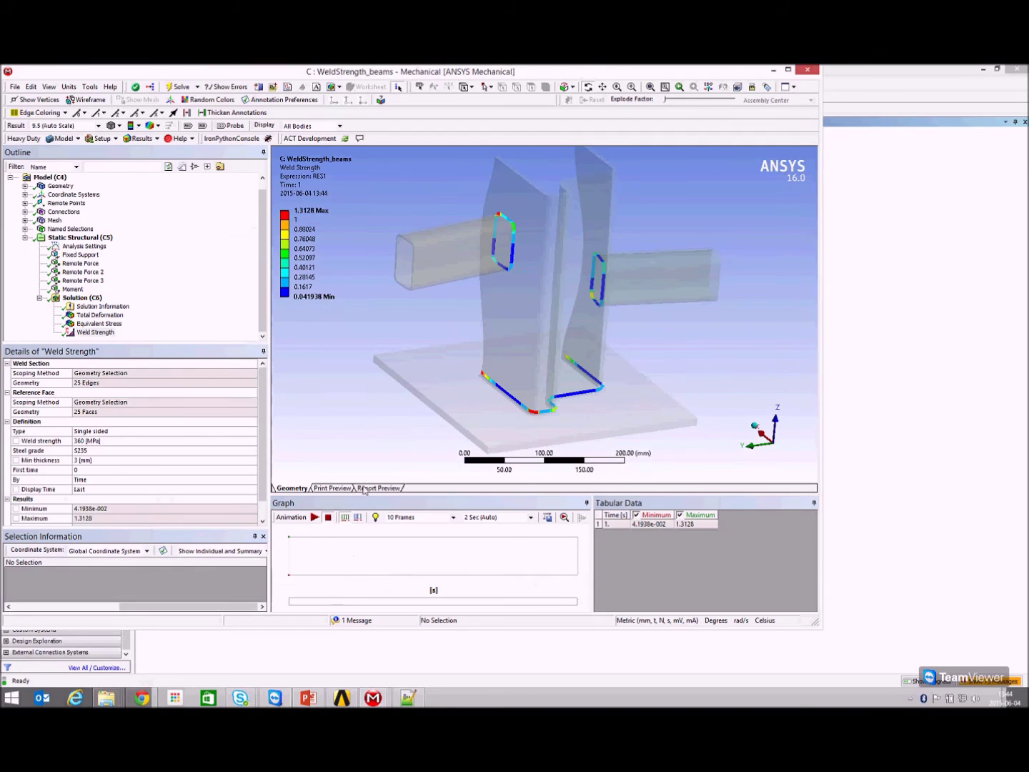
pyautogui.click(95, 332)
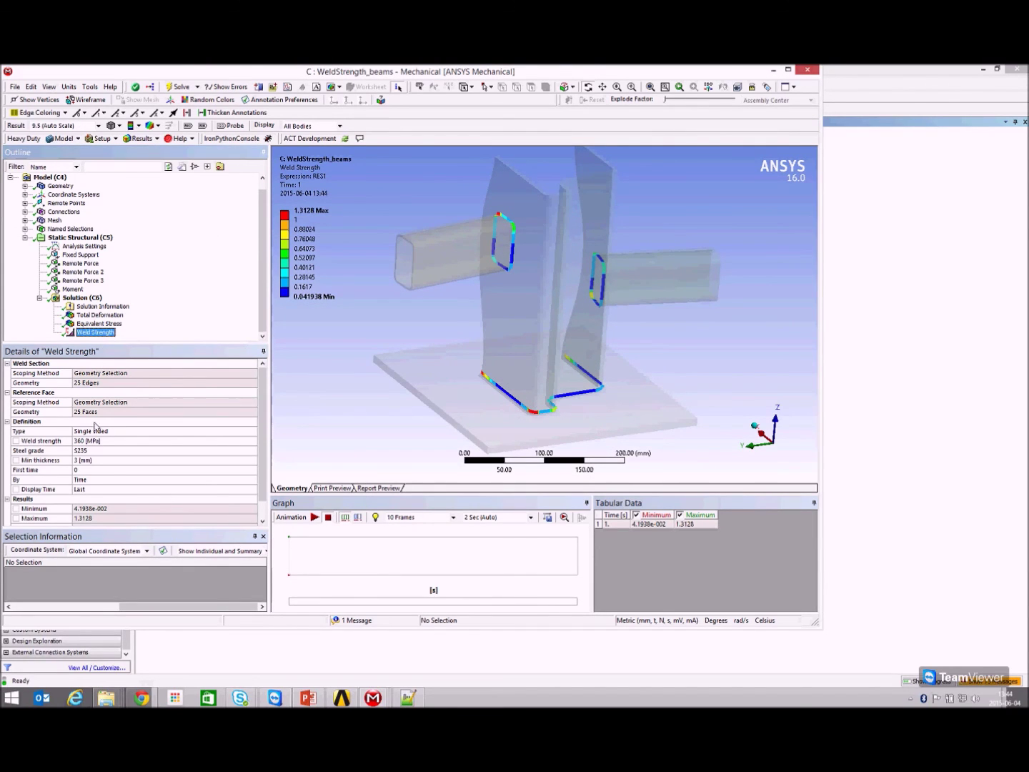
pyautogui.click(91, 460)
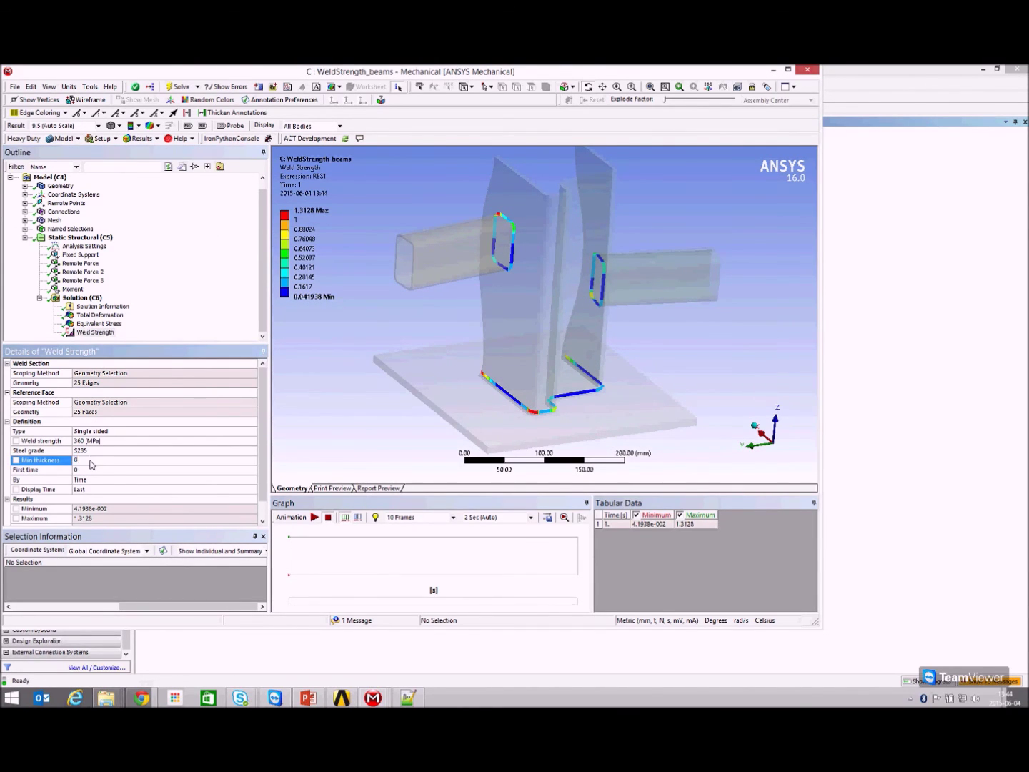
pyautogui.press('Return')
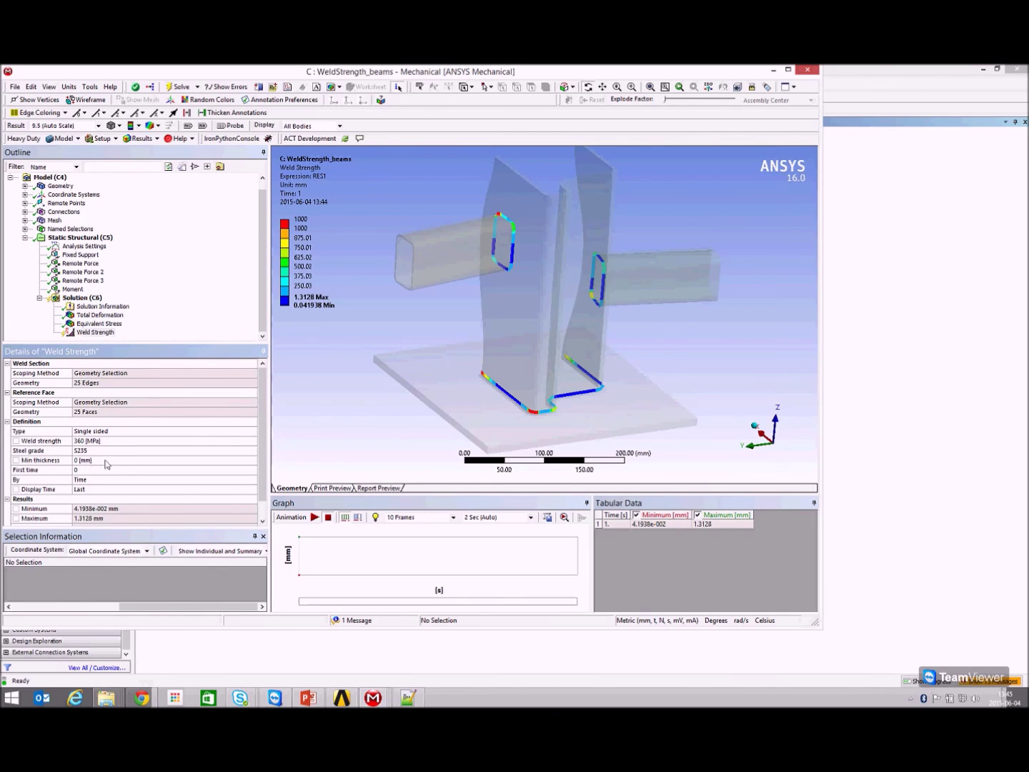
pyautogui.rightClick(100, 332)
pyautogui.click(116, 351)
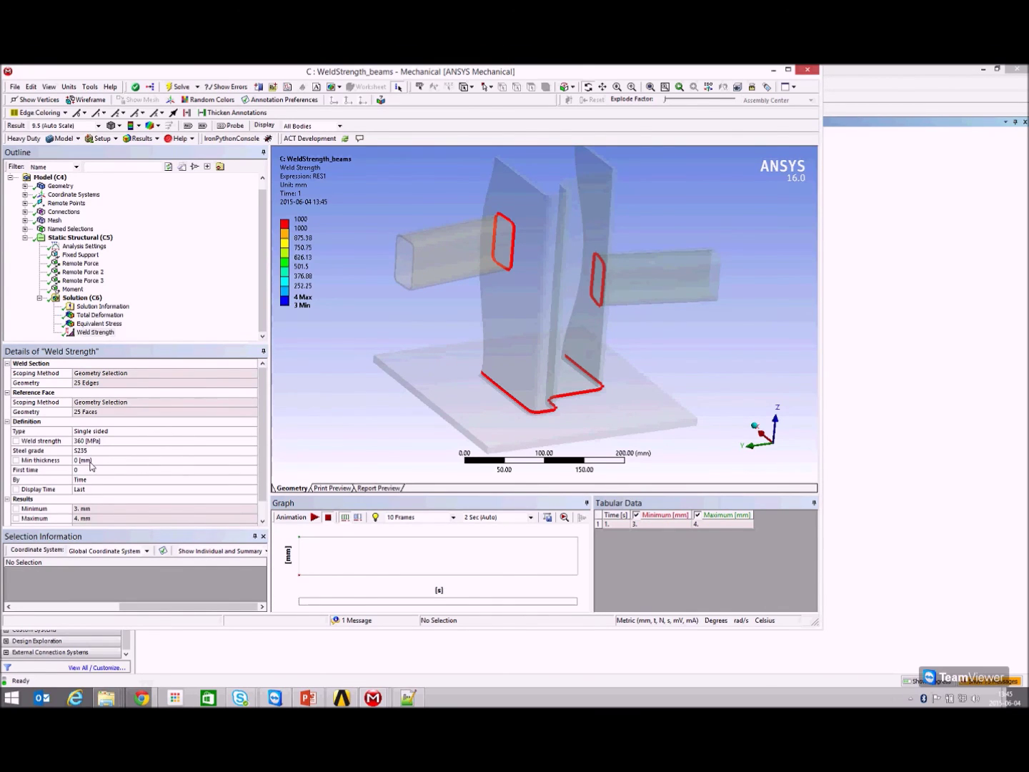
# Reset all legend settings of the beam model's weld thickness contour.
pyautogui.rightClick(289, 308)
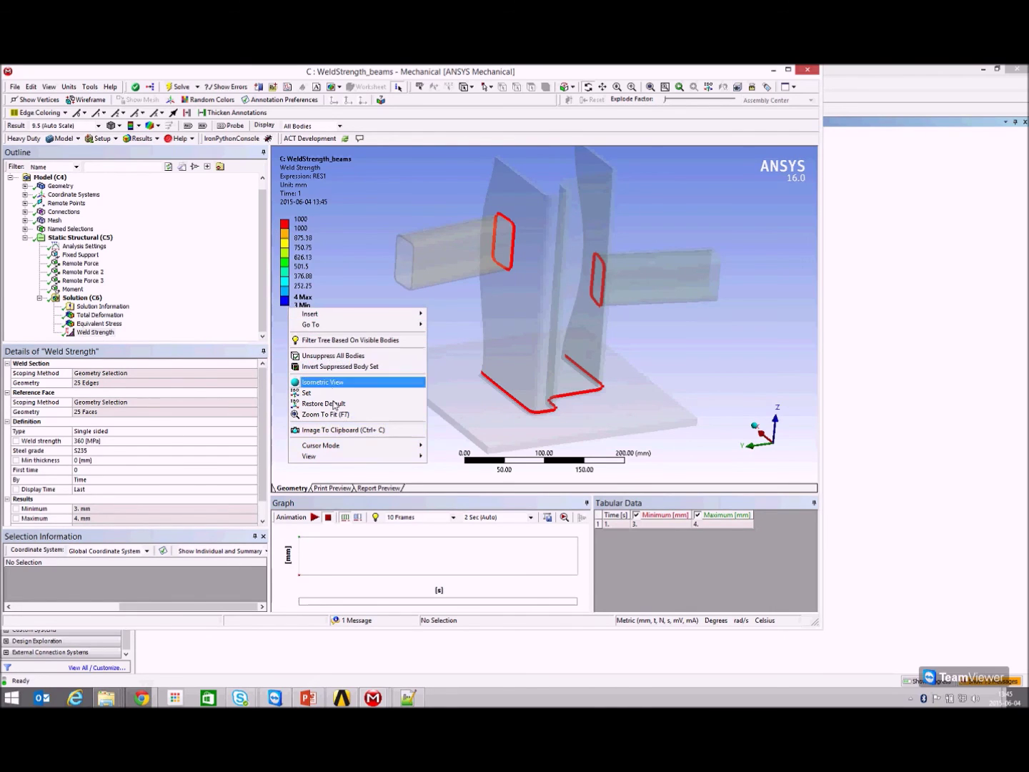
pyautogui.click(277, 295)
pyautogui.rightClick(277, 294)
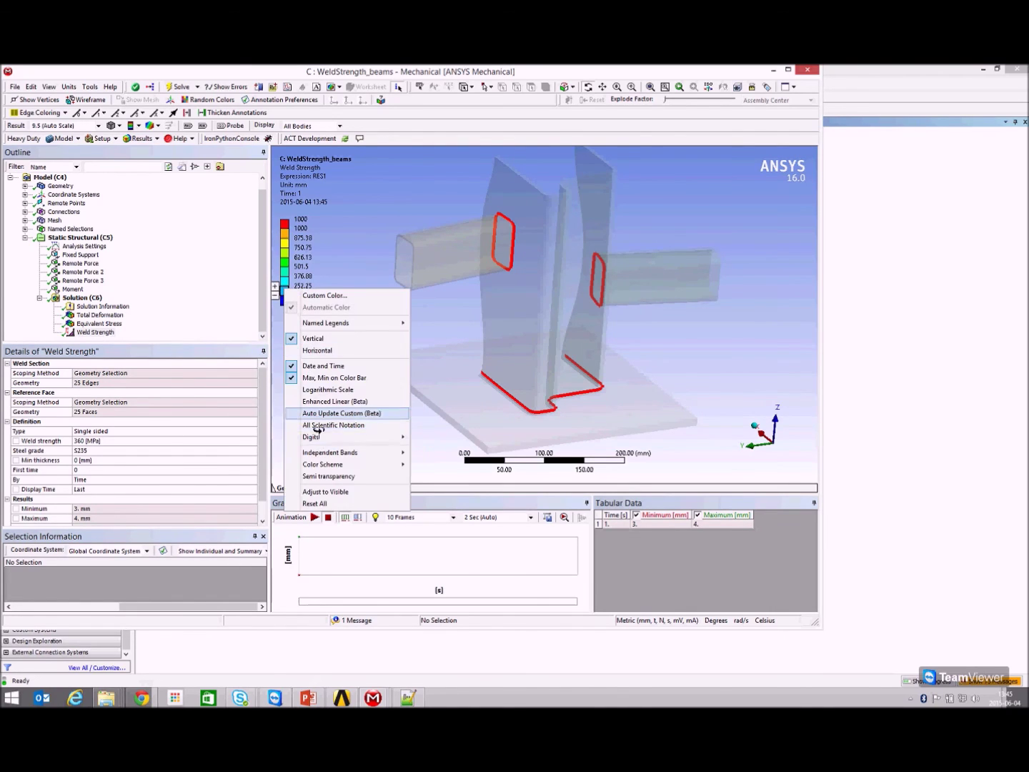
pyautogui.click(323, 506)
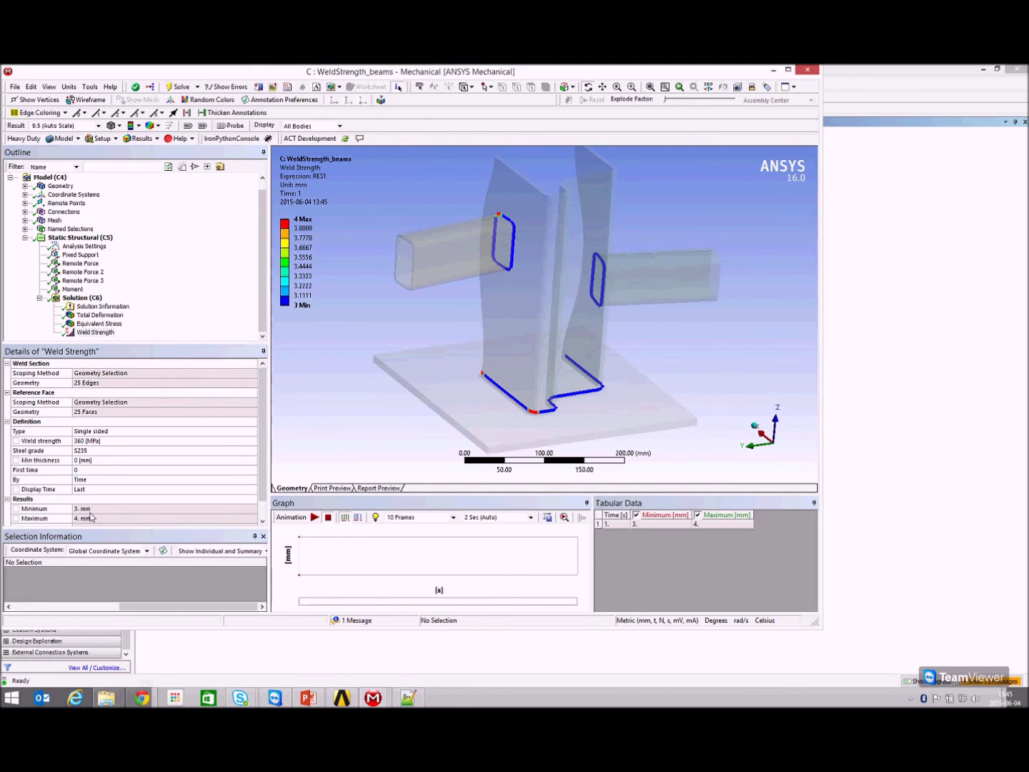
# Set the beam Weld Strength result's minimum thickness to 4 mm and re-evaluate it.
pyautogui.click(90, 460)
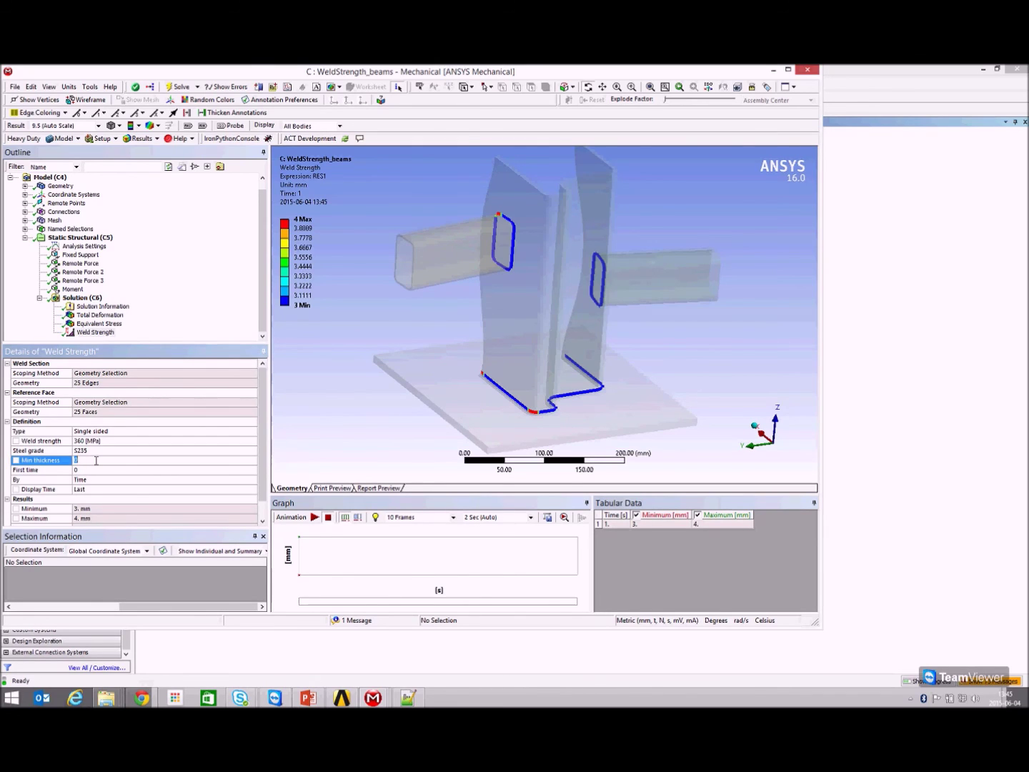
pyautogui.write('4')
pyautogui.press('Return')
pyautogui.click(91, 333)
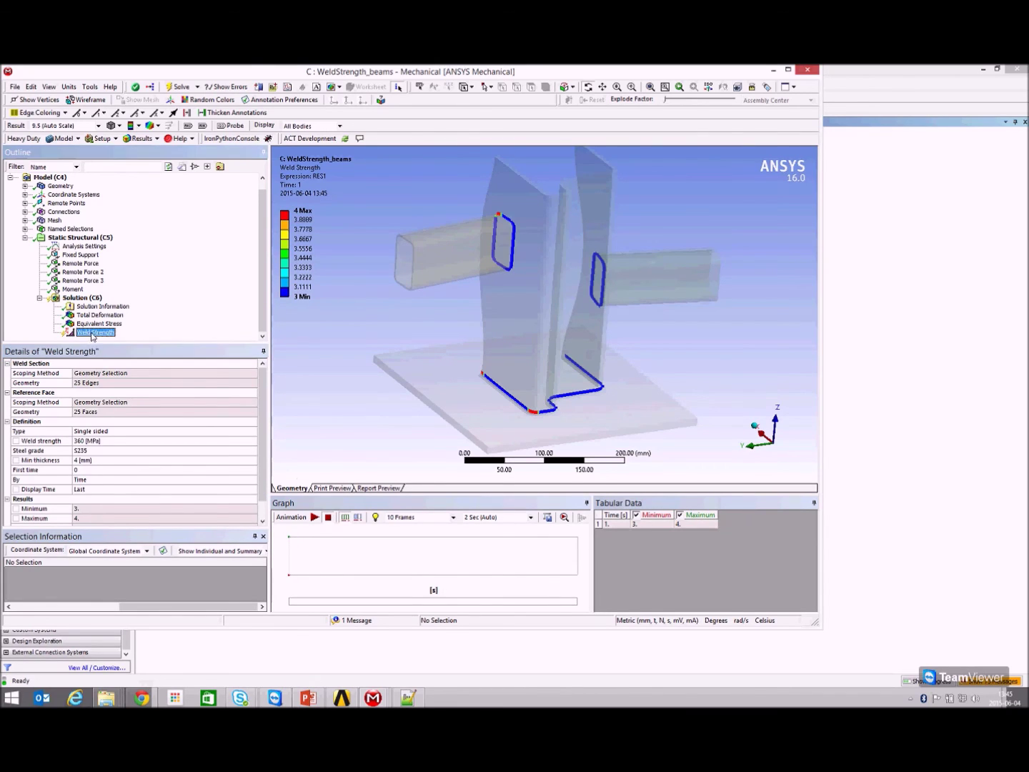
pyautogui.rightClick(92, 333)
pyautogui.click(119, 358)
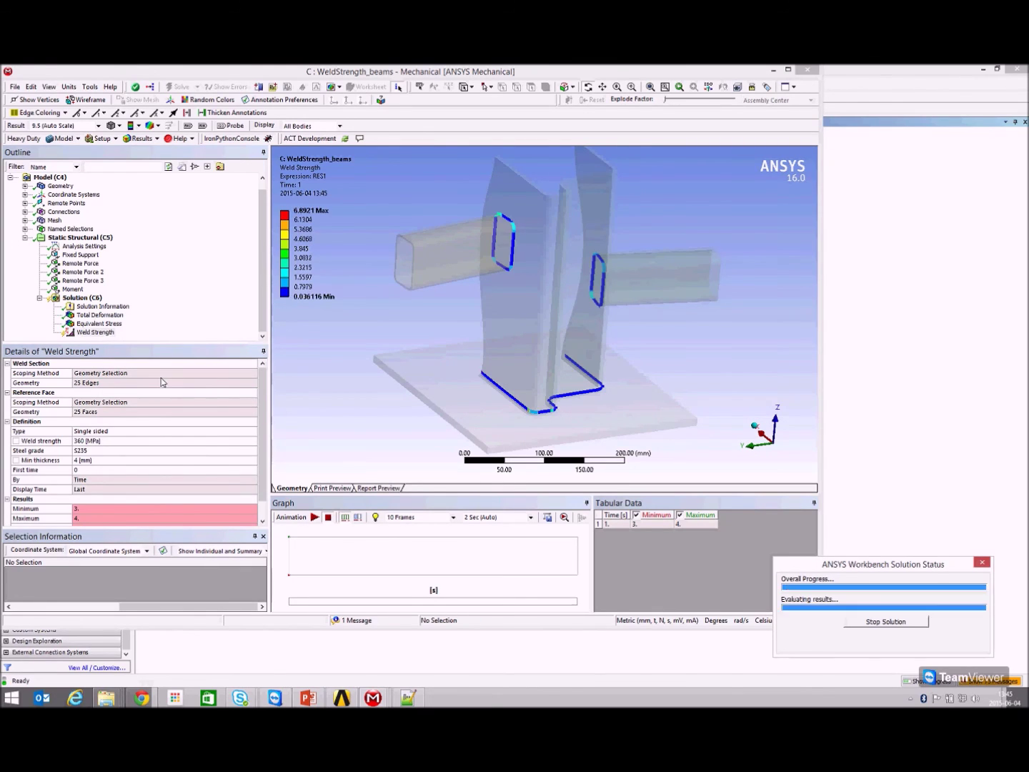
# Set the legend's highest band limit to 1 and inspect the weld contour on the beam joints.
pyautogui.click(309, 219)
pyautogui.write('1')
pyautogui.press('Return')
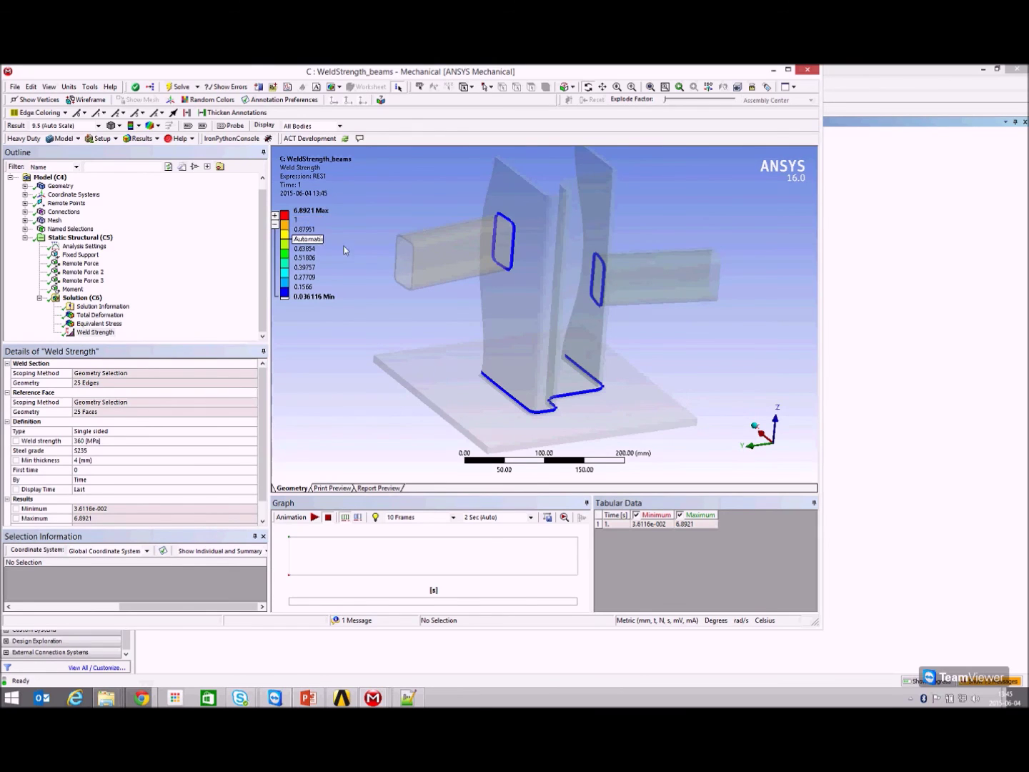
pyautogui.moveTo(550, 268); pyautogui.dragTo(460, 321)
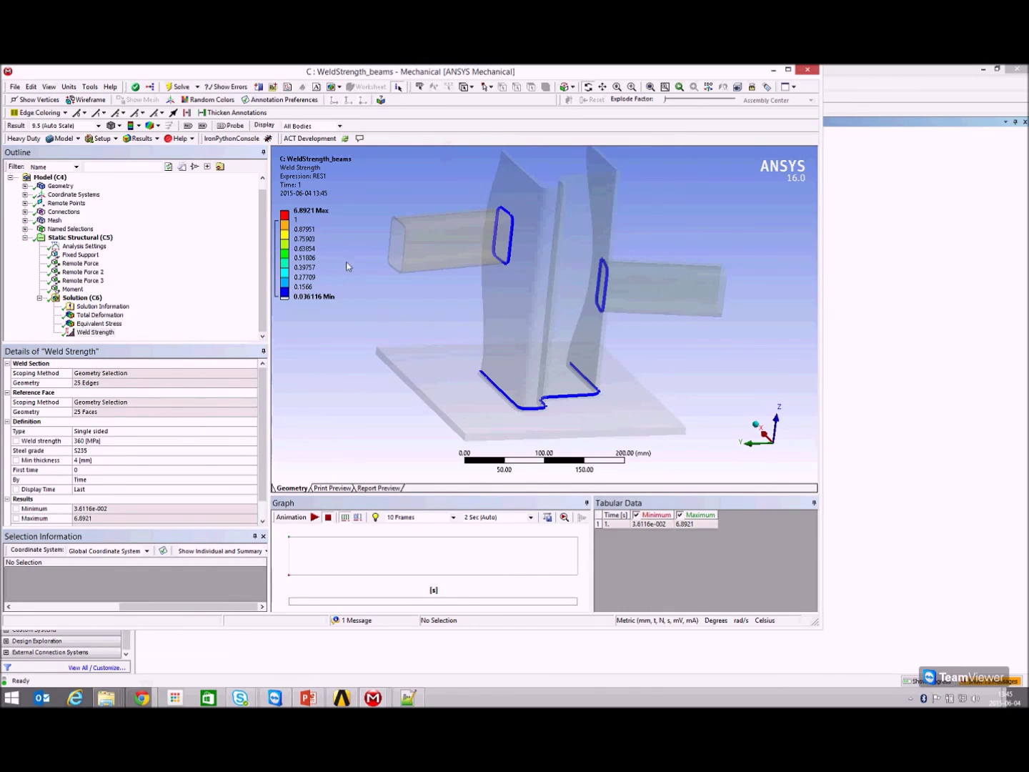